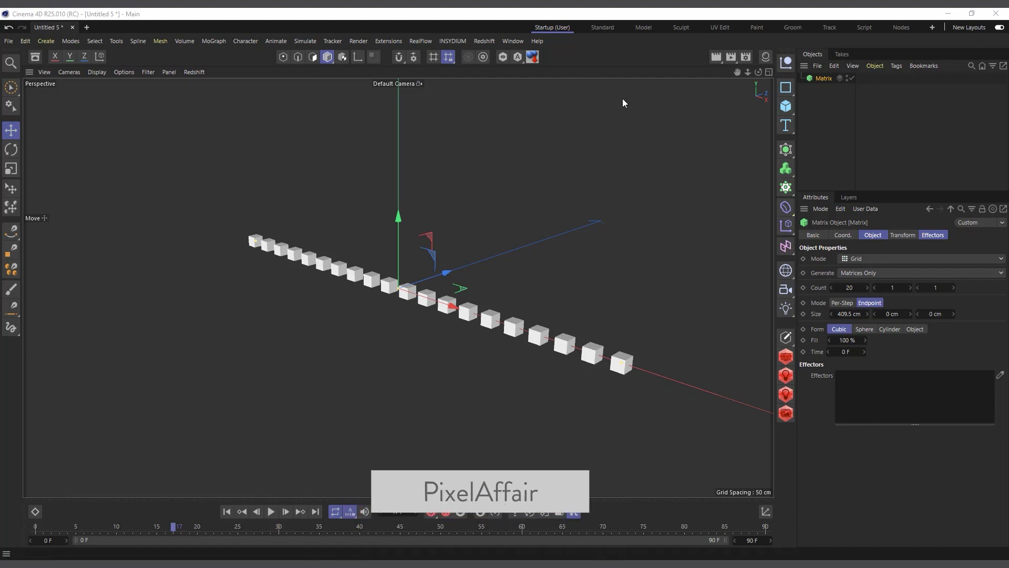
Add a Formula effector to the Matrix object
click(214, 41)
mouse_move(215, 57)
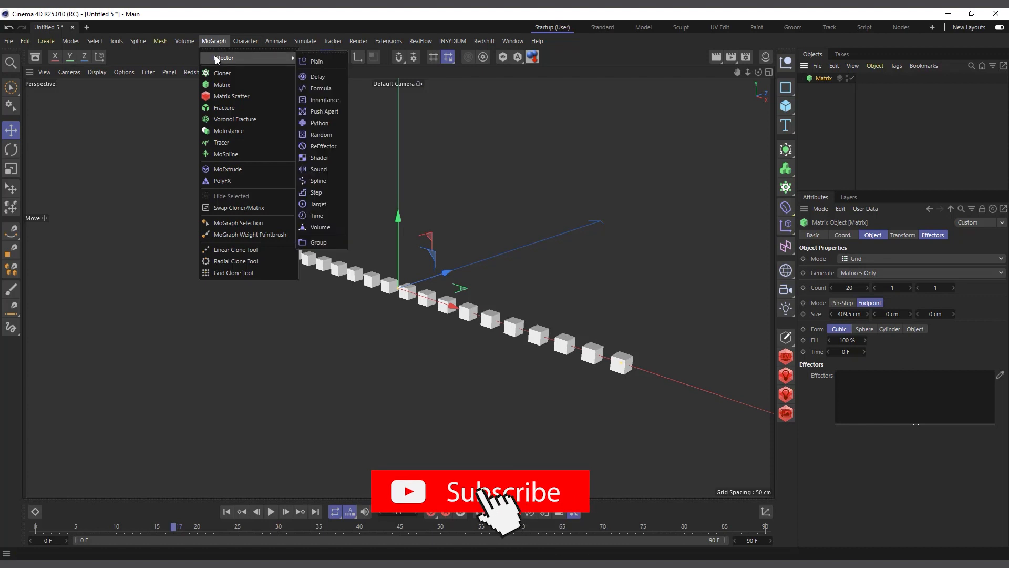
click(317, 87)
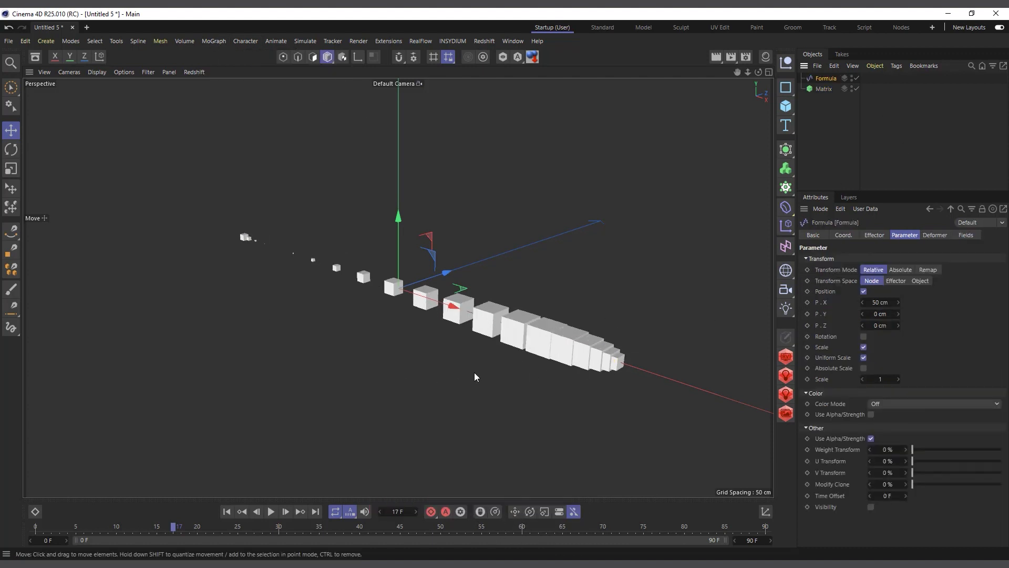
Play back the motion driven by the Formula effector's default expression, review its Effector settings, and return to the first frame
click(271, 512)
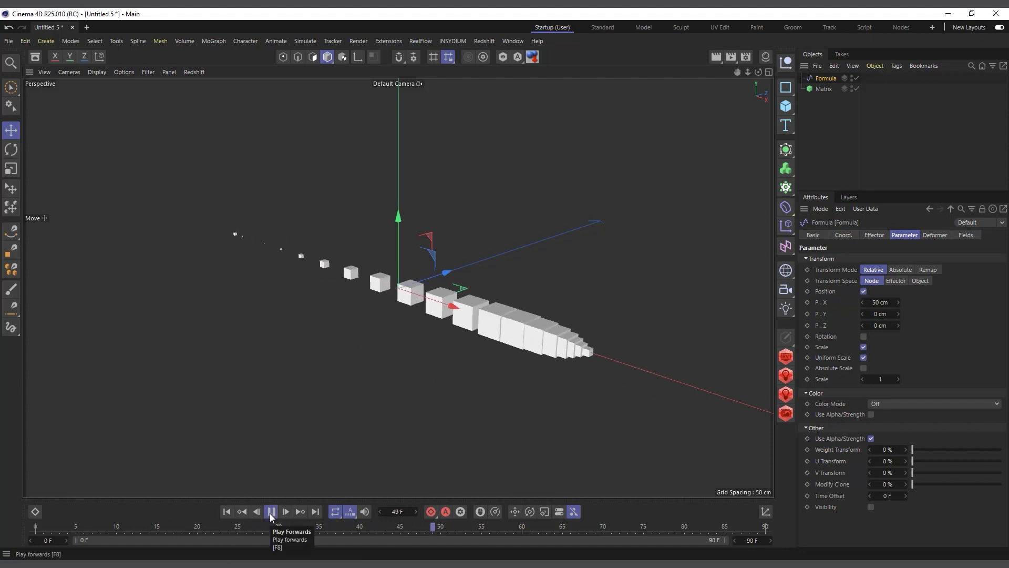
click(271, 512)
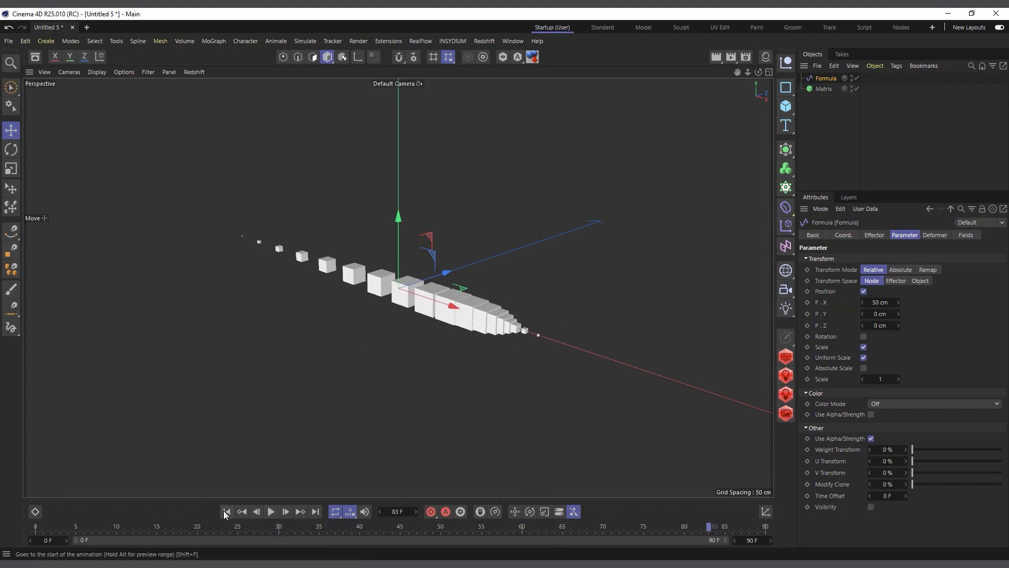
click(227, 511)
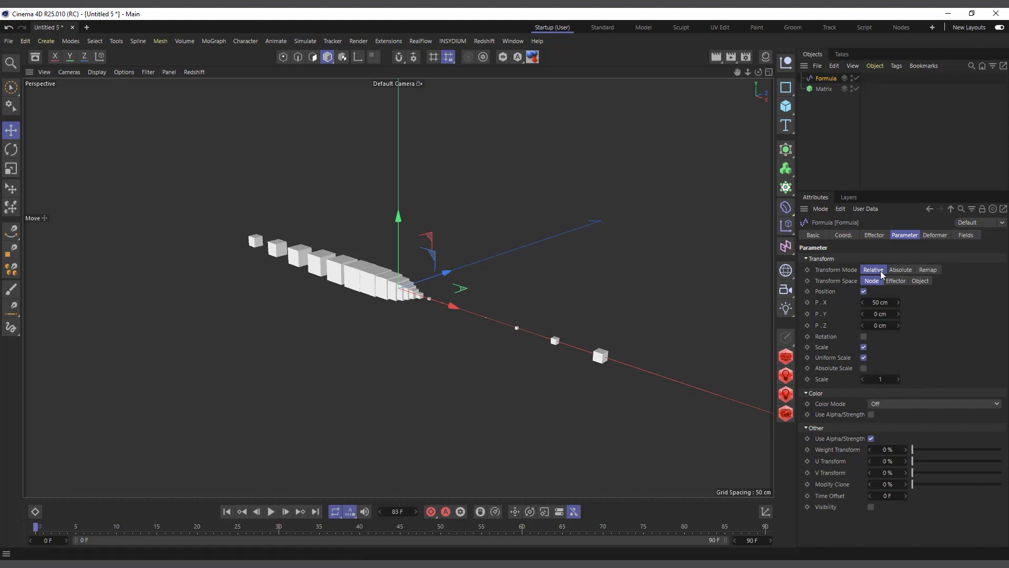
click(883, 237)
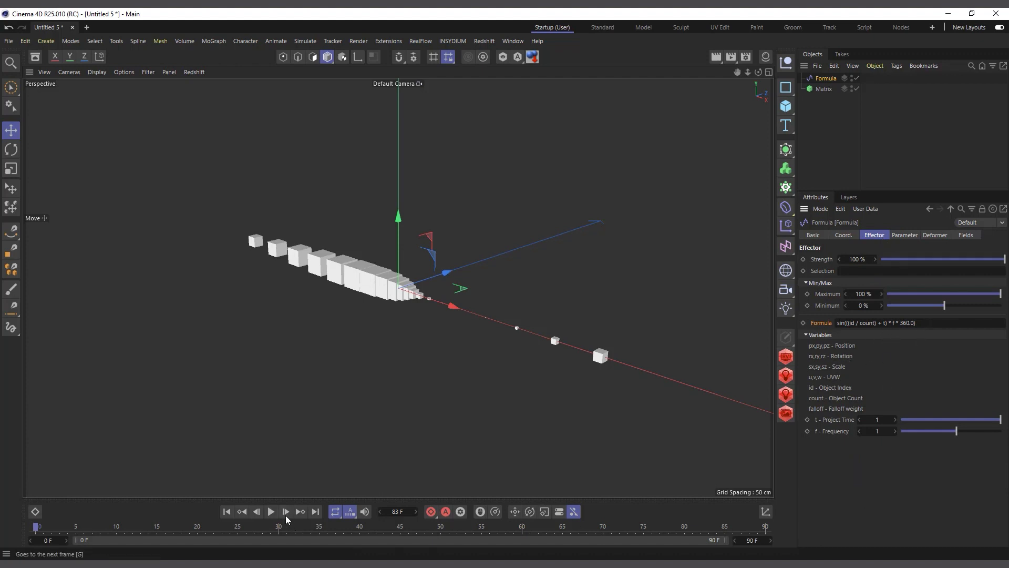
click(271, 512)
click(271, 512)
click(227, 512)
Clear the Formula effector's expression and play the animation to check the matrix without it
click(931, 324)
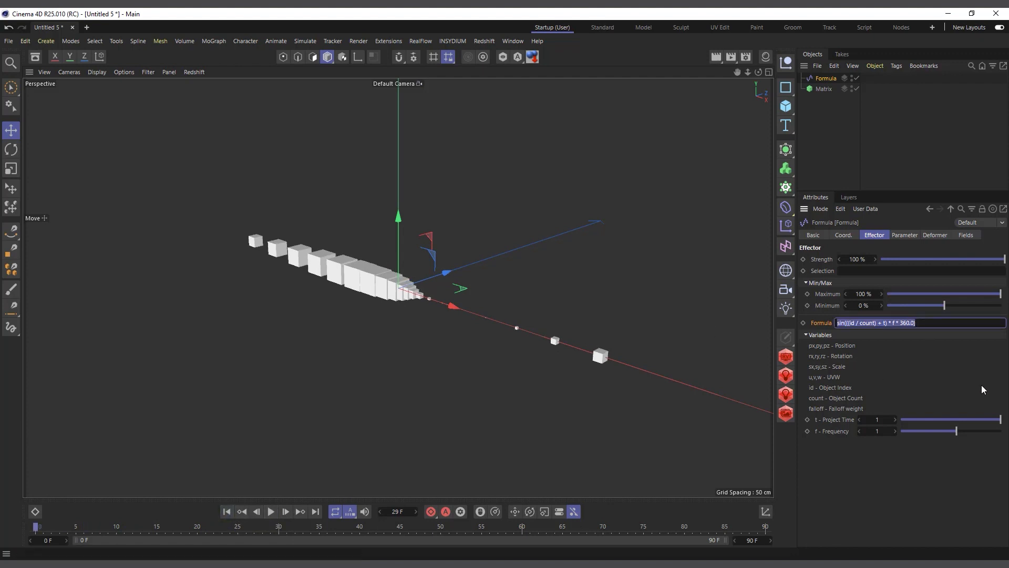
key(BackSpace)
key(Return)
click(271, 512)
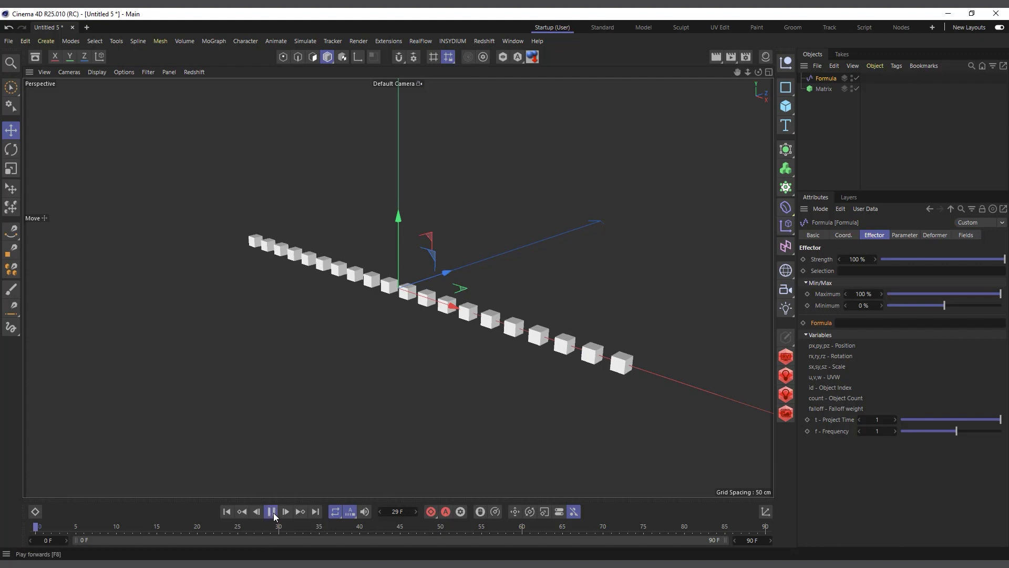
click(271, 512)
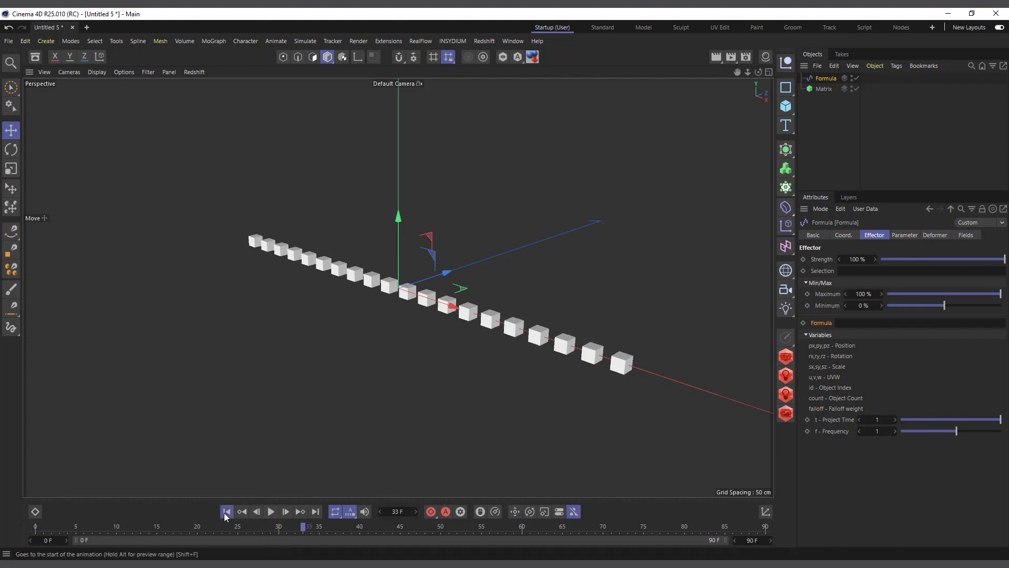
Disable the Formula effector's scale and set its position offset to 0 cm in X and 100 cm in Y
click(905, 236)
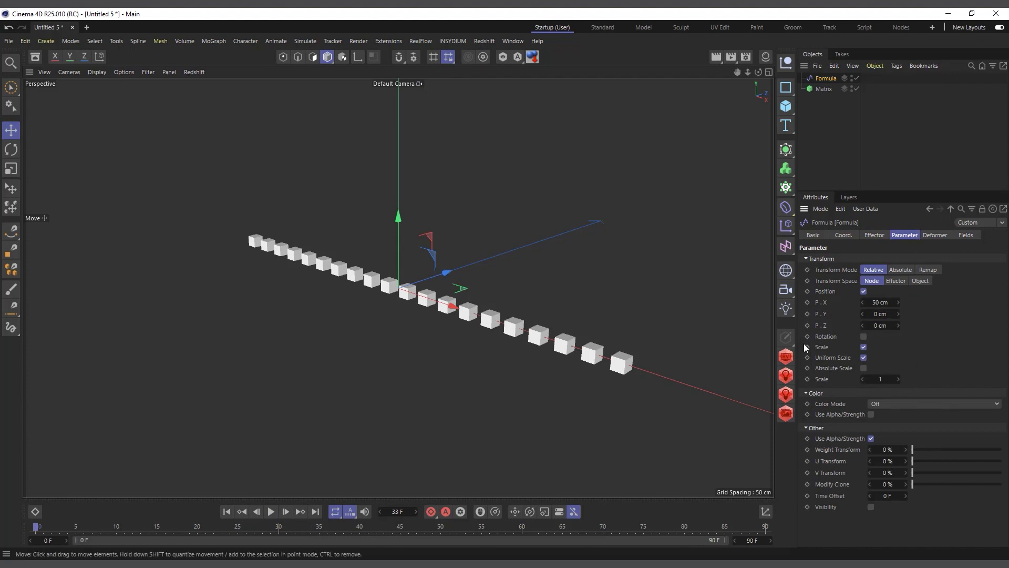
click(875, 235)
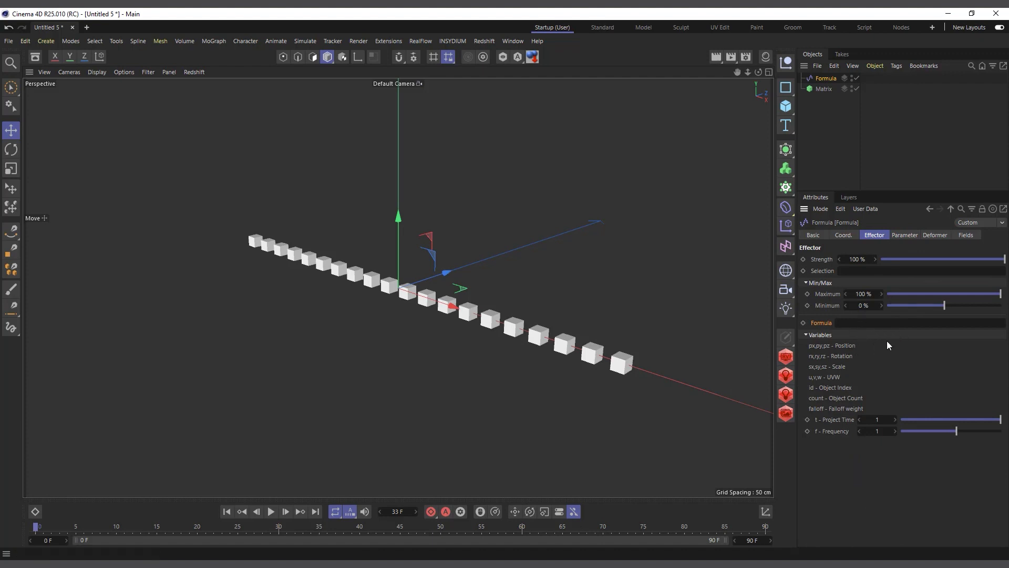
click(904, 235)
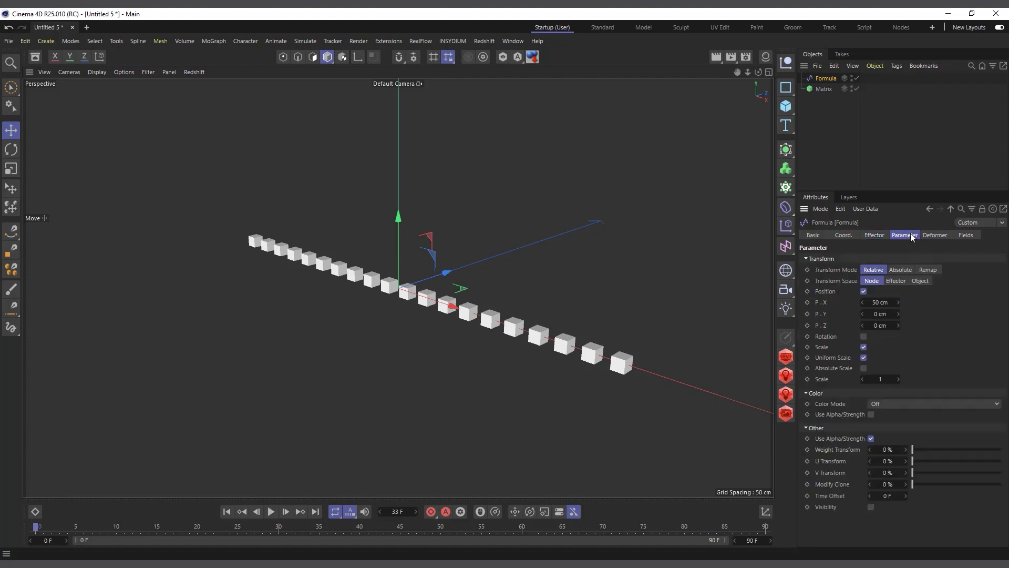
click(863, 348)
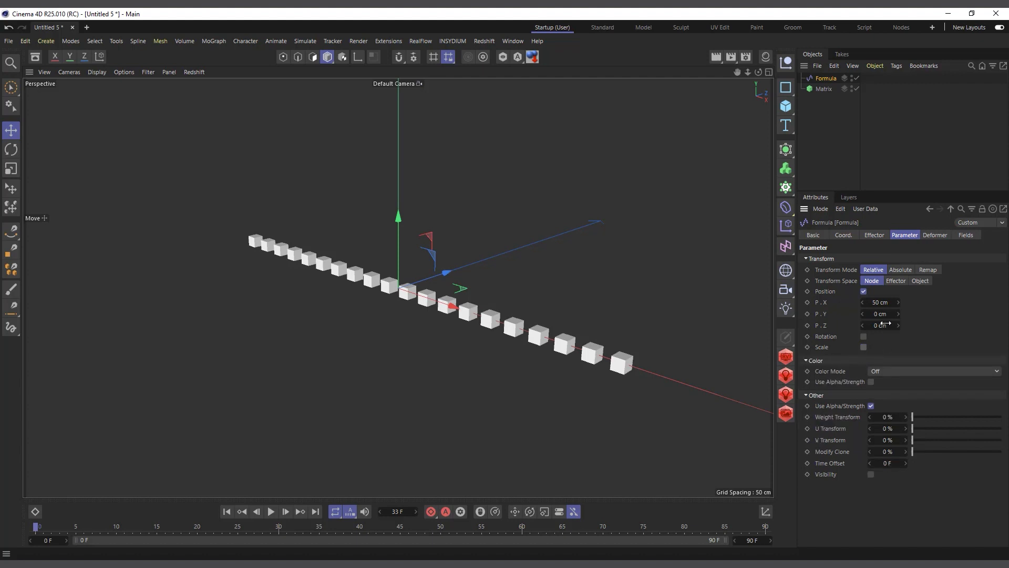
click(880, 303)
text(0)
click(884, 313)
text(100)
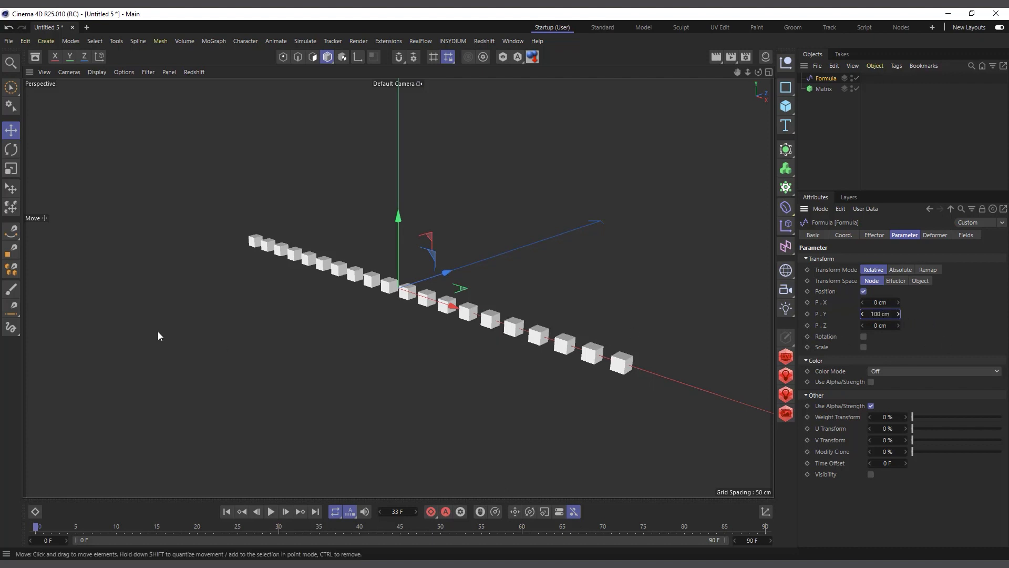
Set the Formula effector's expression to 1 while viewing the matrix from the front
scroll(291, 311, down, 2)
click(768, 84)
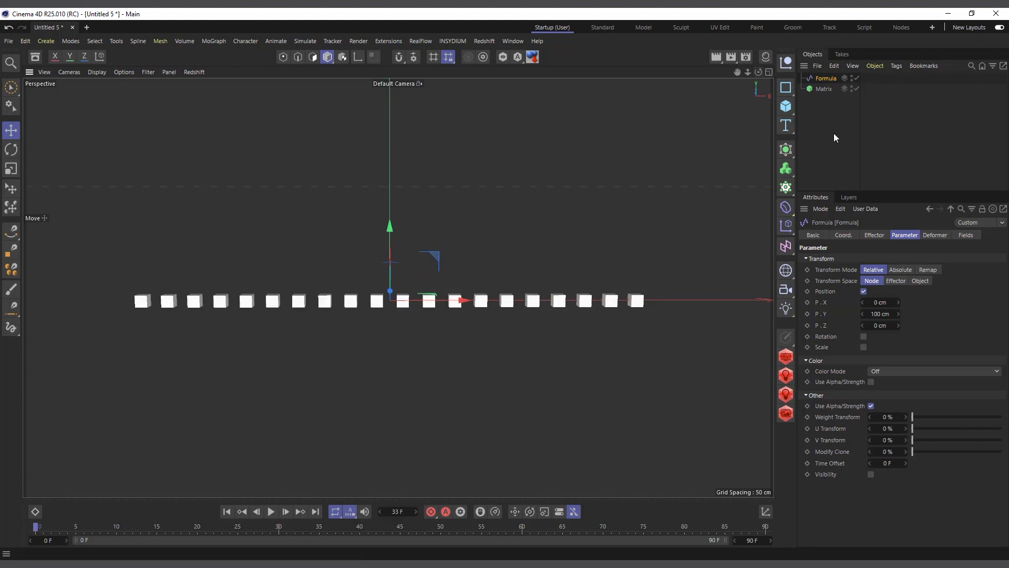
click(874, 235)
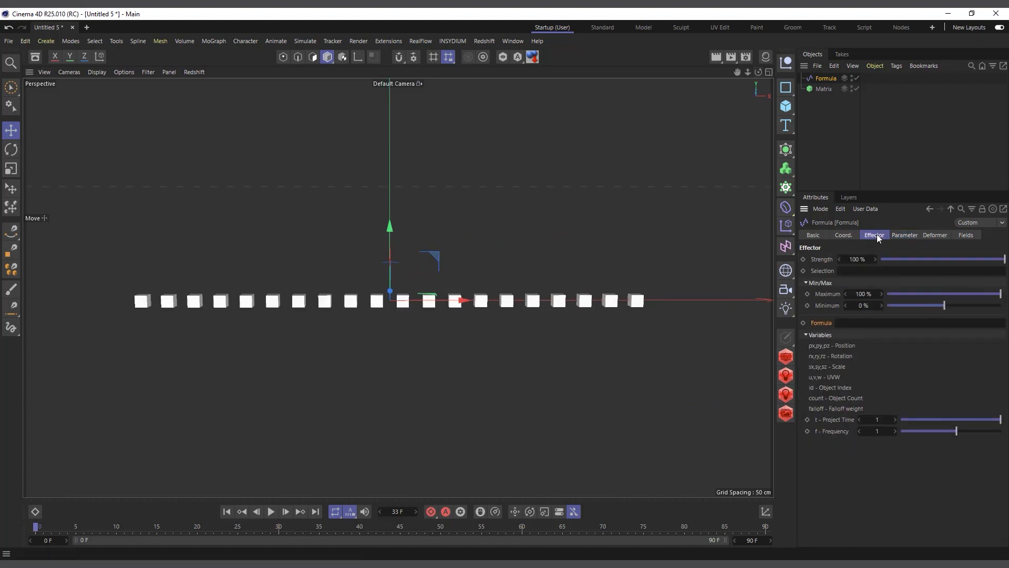
click(848, 323)
text(1)
key(Return)
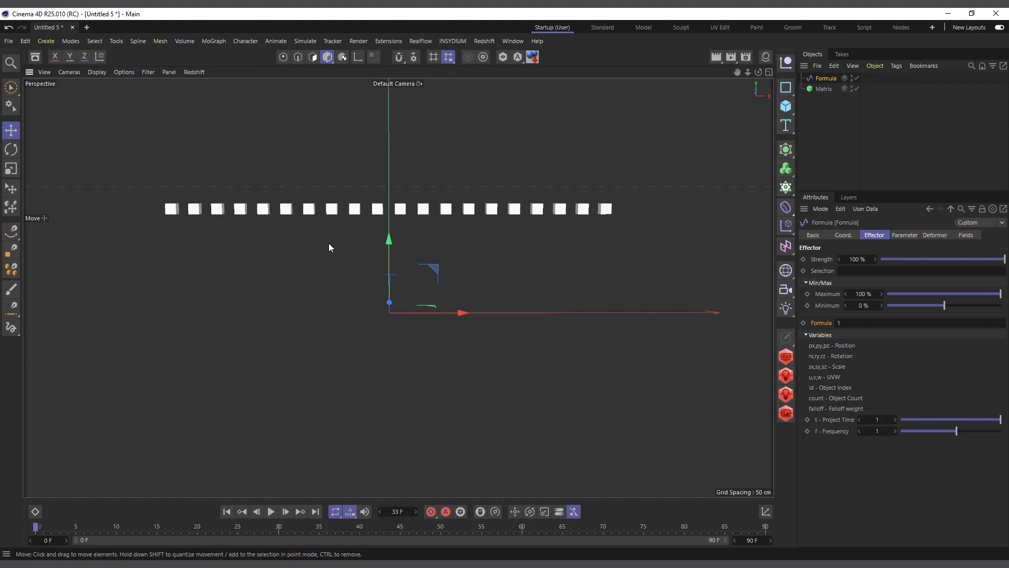
Try a larger P.Y offset on the Formula effector, undo it, and return to the expression settings
click(905, 235)
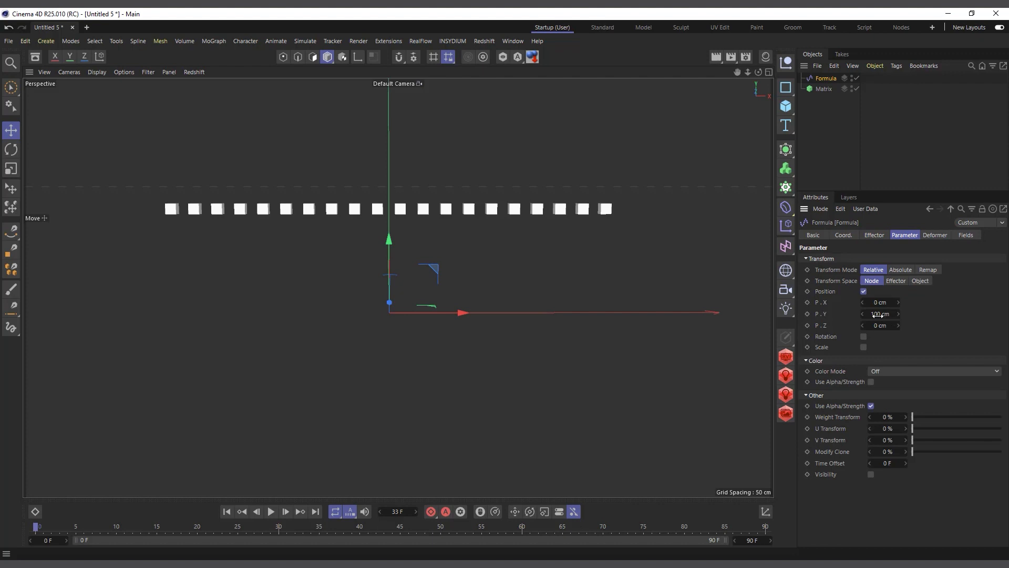
click(881, 236)
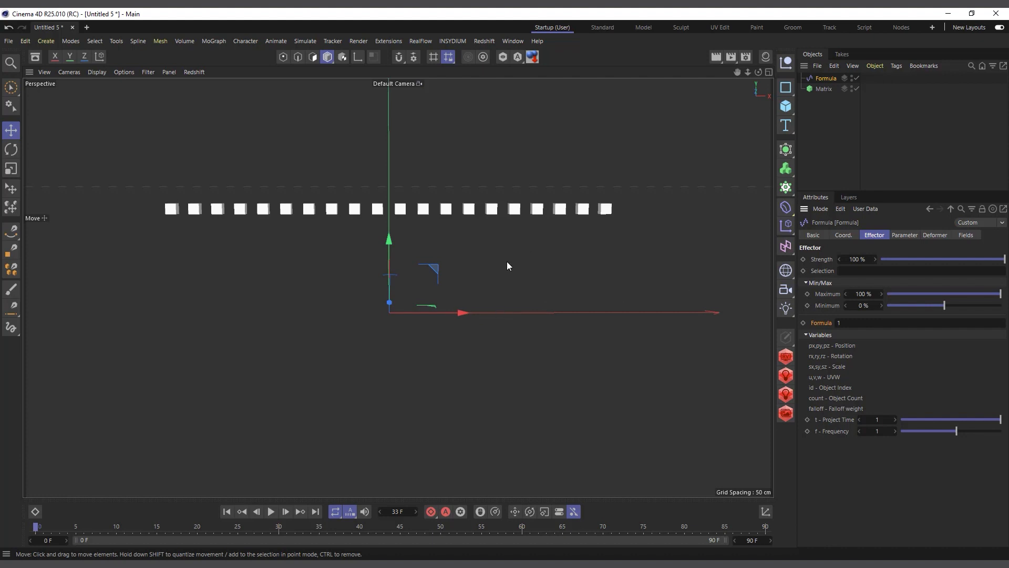
click(907, 235)
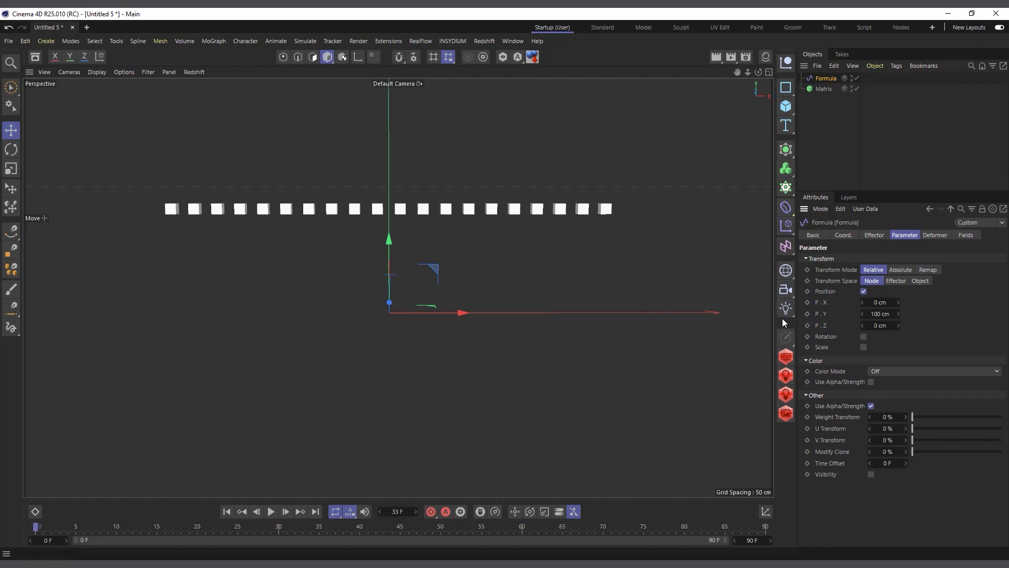
drag(875, 313, 912, 314)
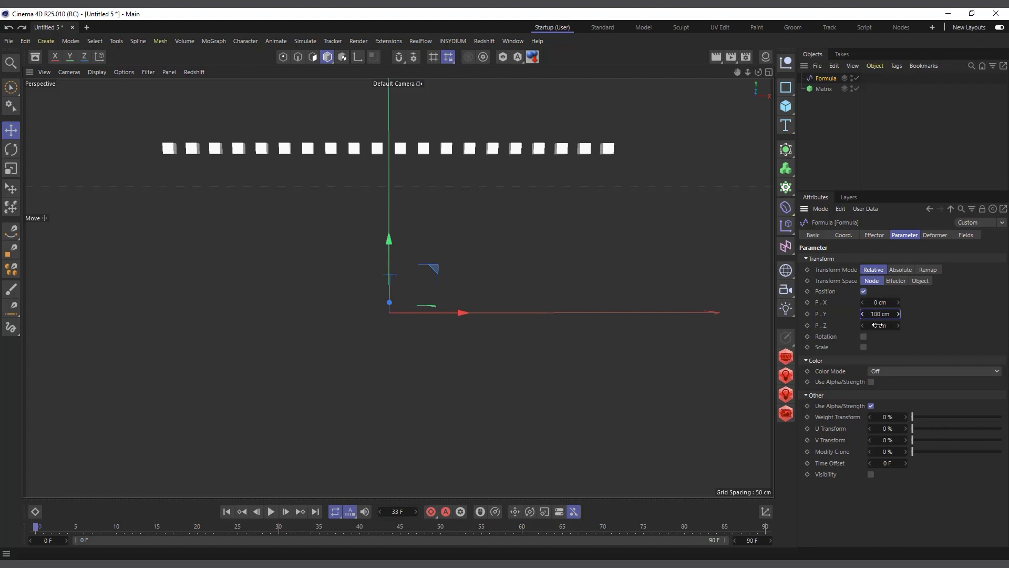
key(ctrl+z)
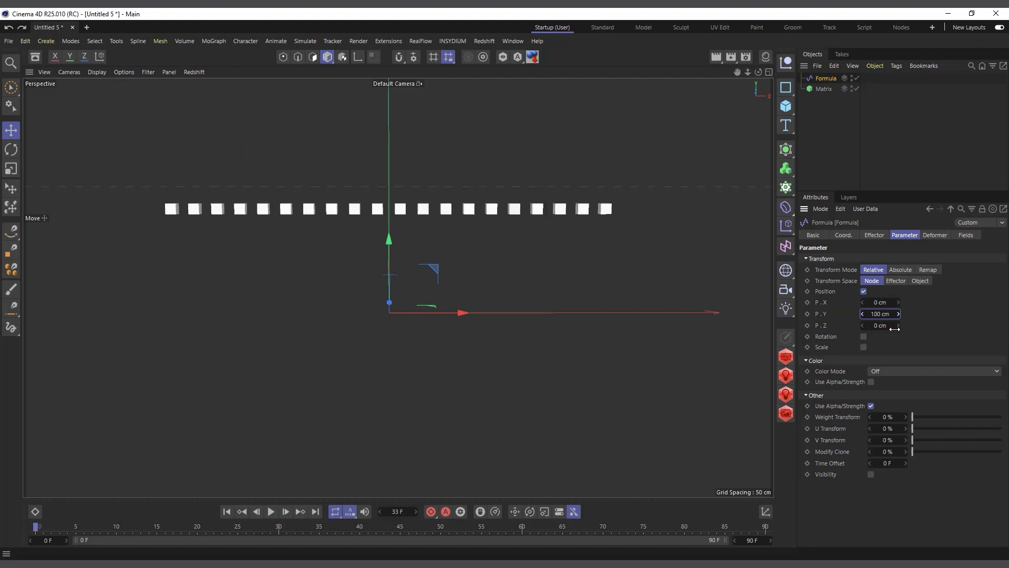
click(877, 237)
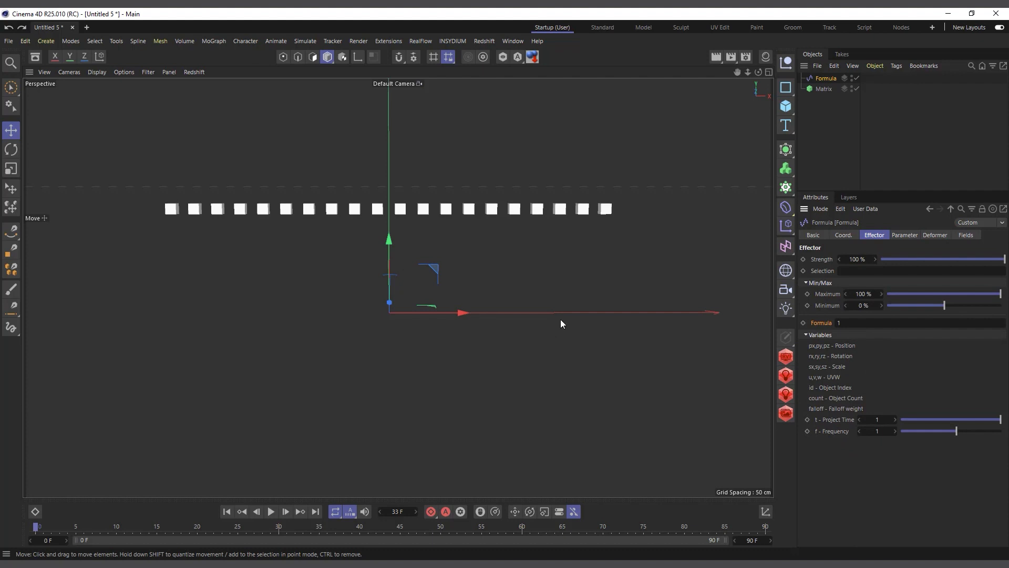
Duplicate the Matrix object and remove the Formula effector from the copy's effector list
click(824, 89)
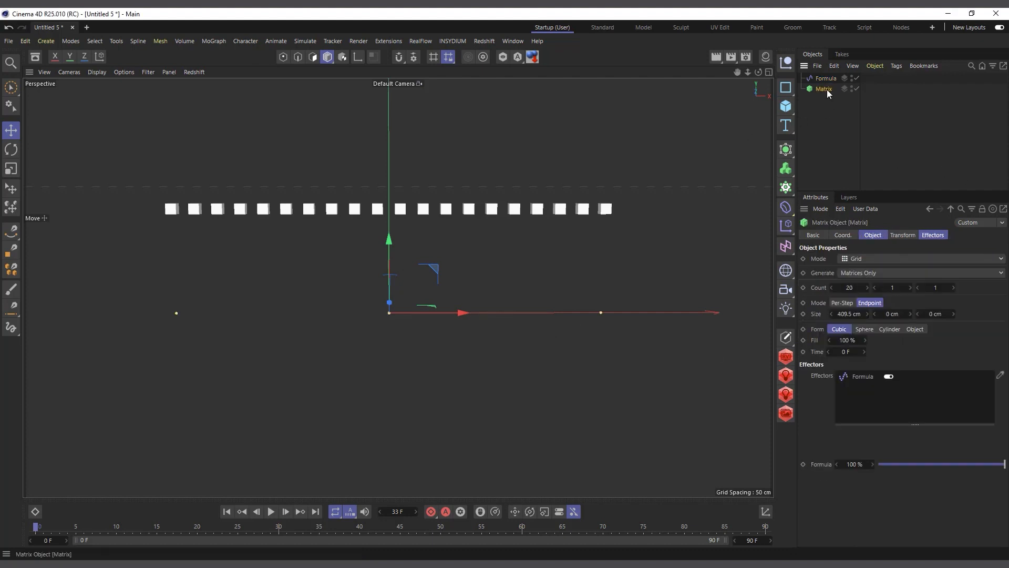
ctrl+drag(821, 89, 822, 102)
click(933, 235)
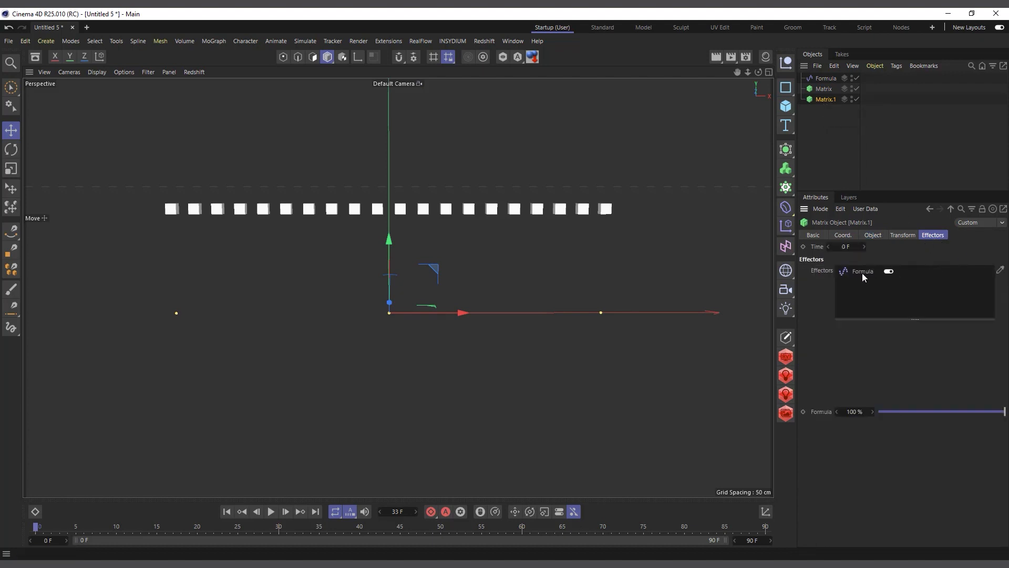
key(Delete)
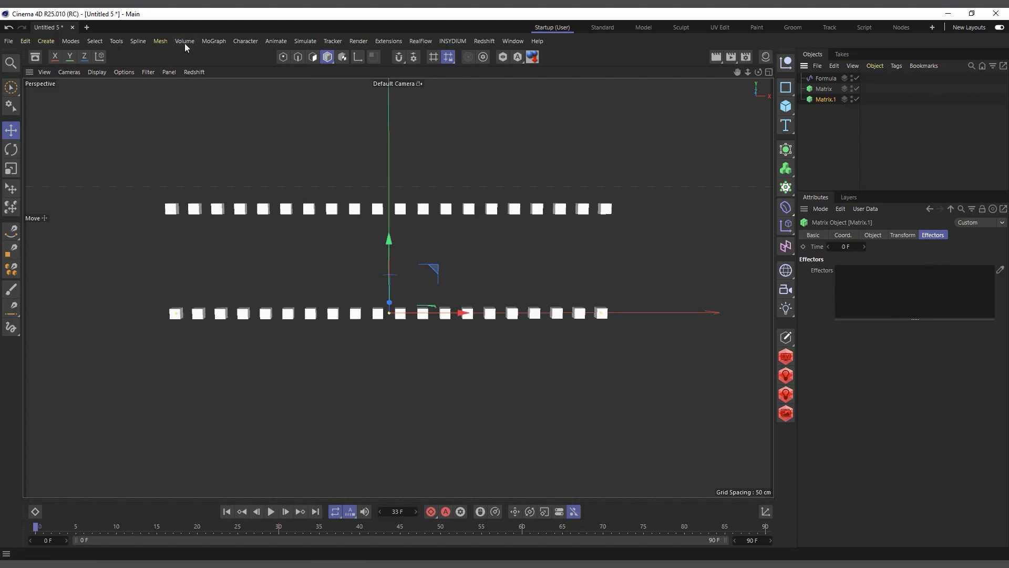
Add a Plain effector to the duplicated matrix for comparison
click(214, 41)
mouse_move(226, 58)
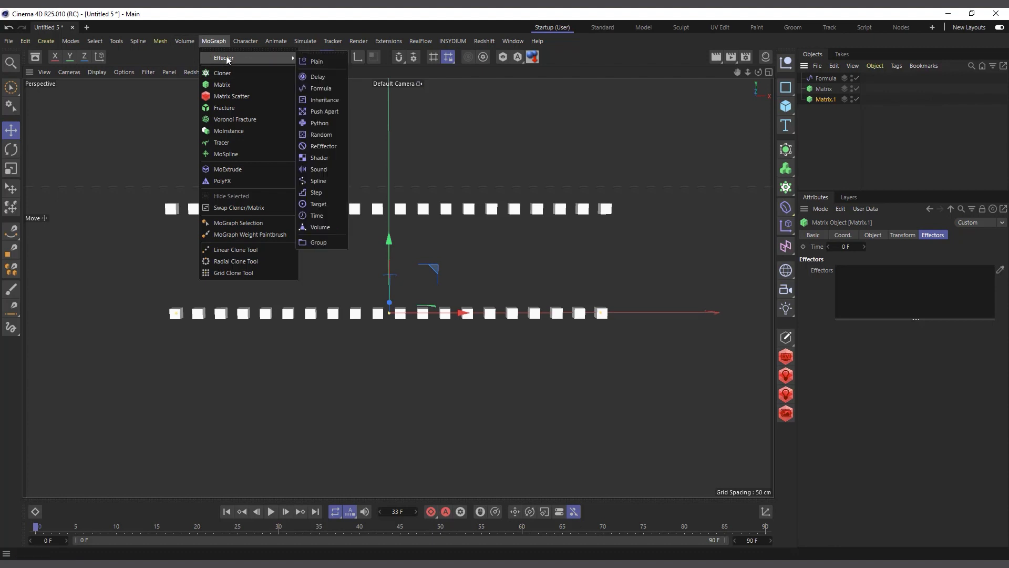
click(310, 60)
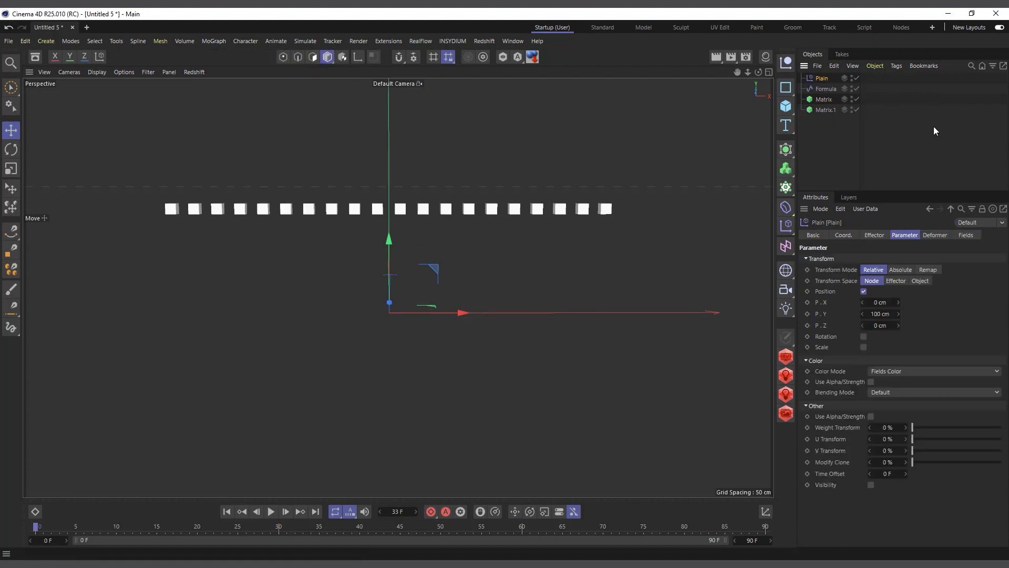
Set the Formula effector's P.Y offset to 85 cm
click(824, 99)
click(825, 89)
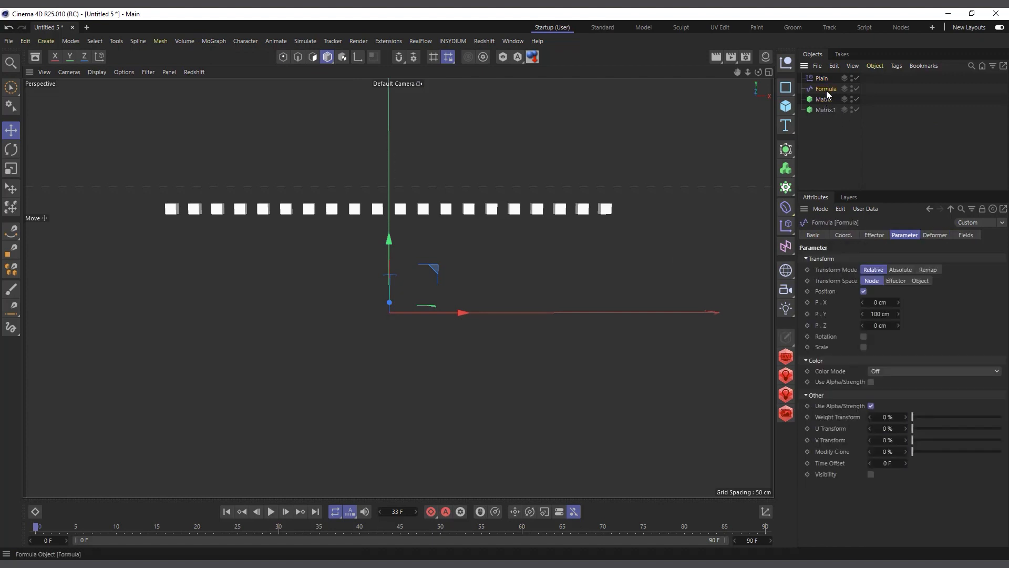
drag(873, 314, 919, 313)
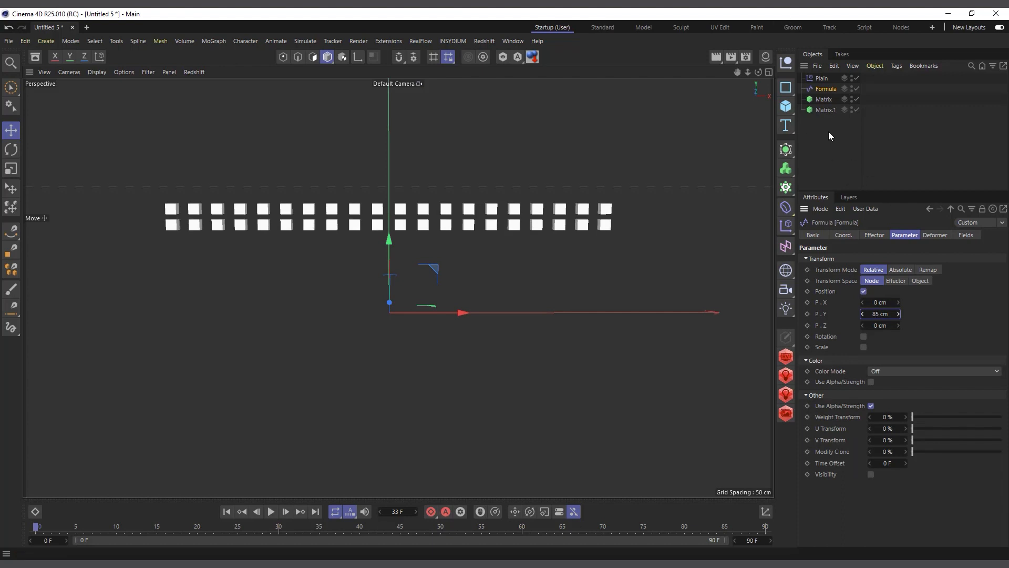
Add a Linear Field to the Formula effector's fields and shift it a short distance along negative X
click(825, 90)
click(964, 236)
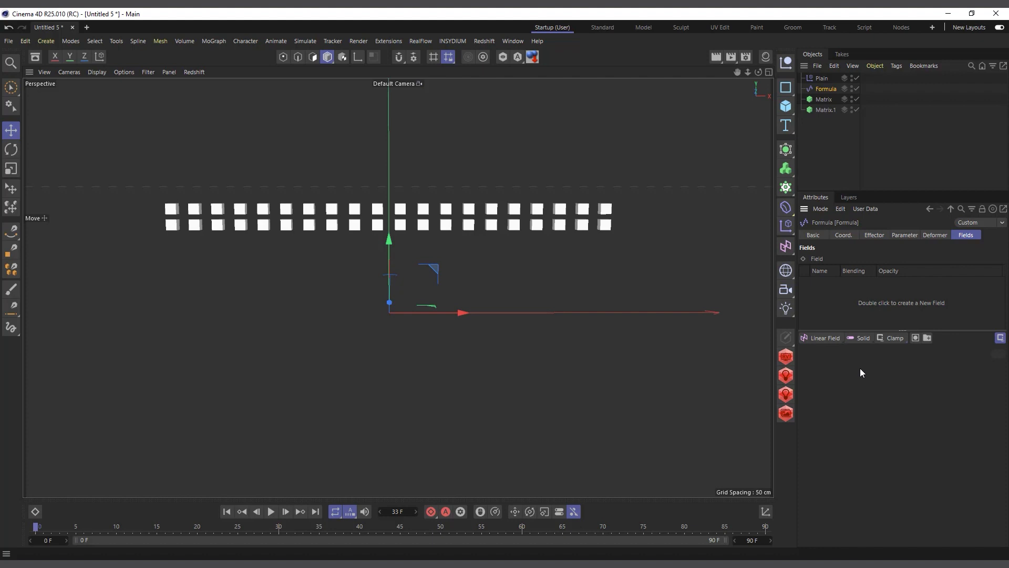
click(823, 339)
drag(457, 314, 422, 319)
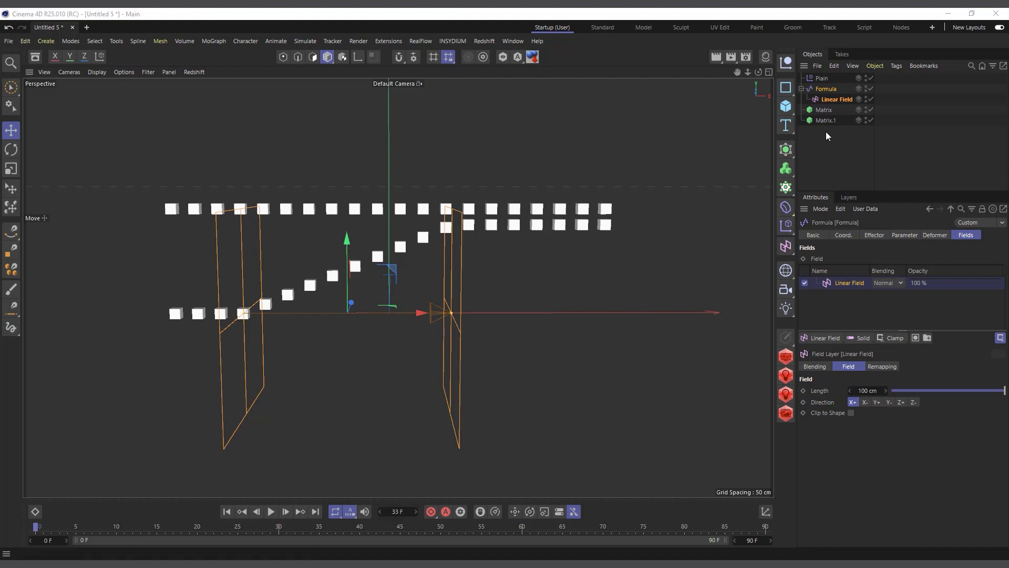
Delete the Plain effector and the duplicated Matrix.1 object
click(821, 79)
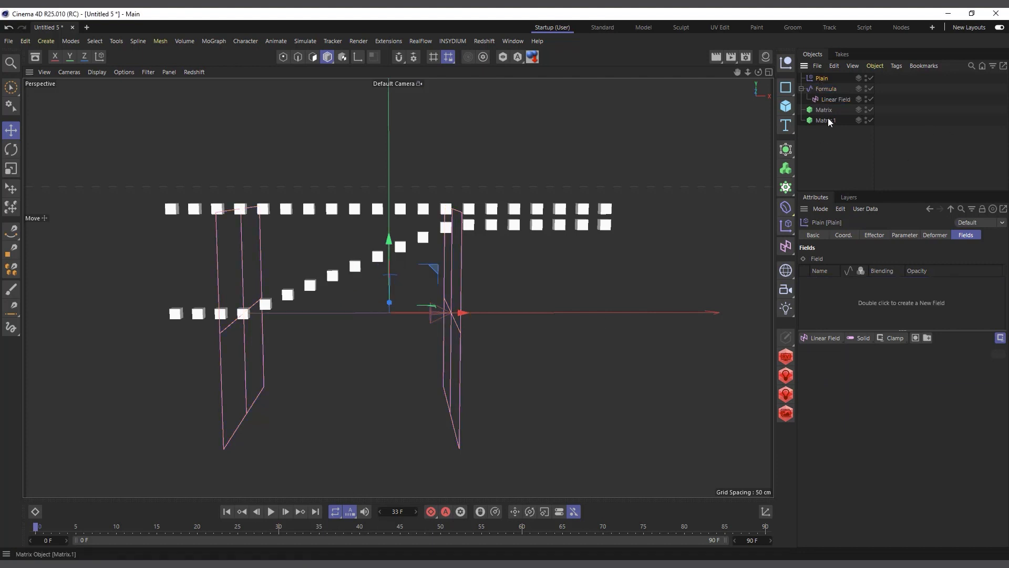
ctrl+click(825, 120)
key(Delete)
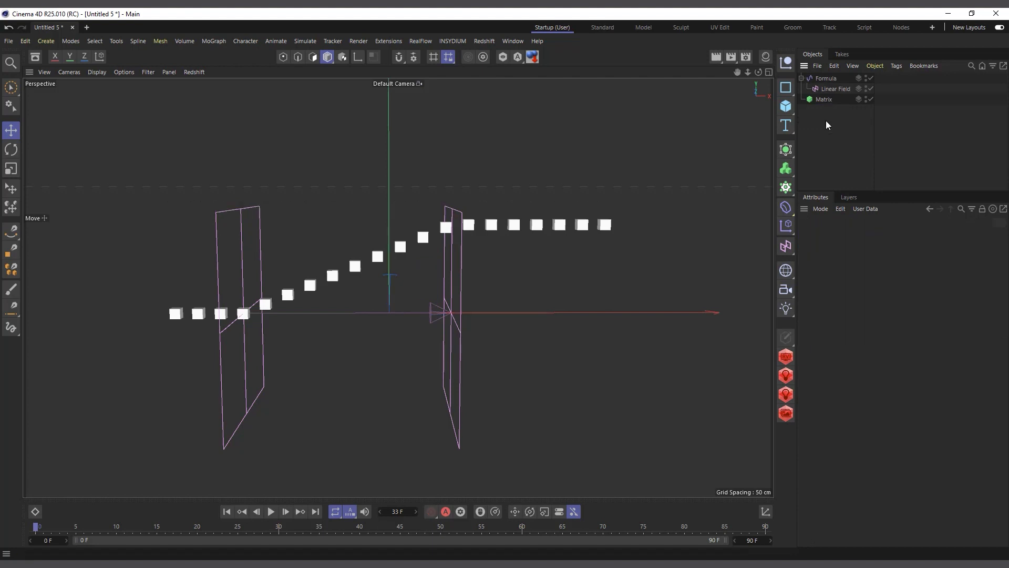
Delete the Formula effector's Linear Field and set the effector's formula to 2
click(834, 88)
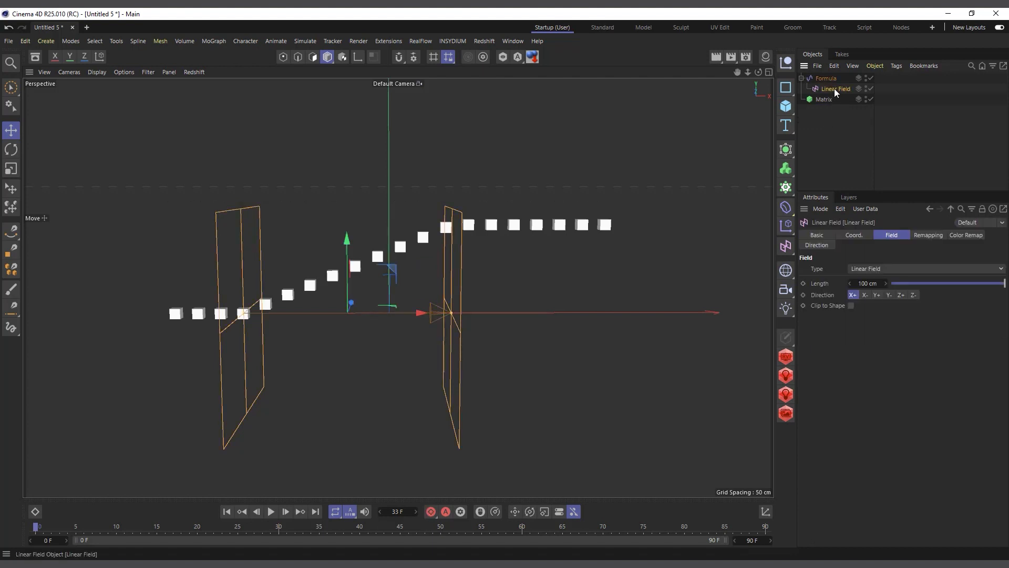
key(Delete)
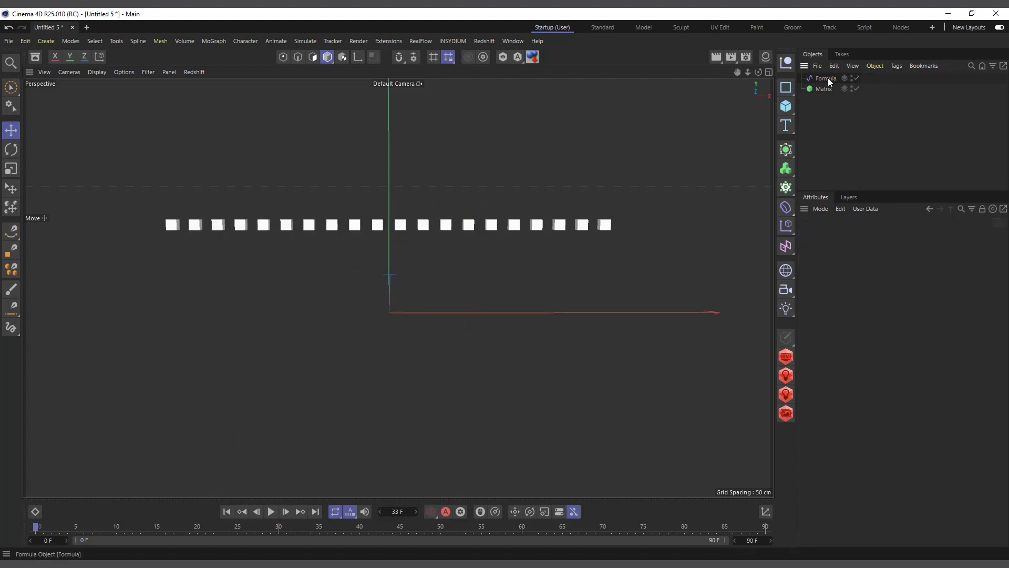
click(827, 78)
click(880, 236)
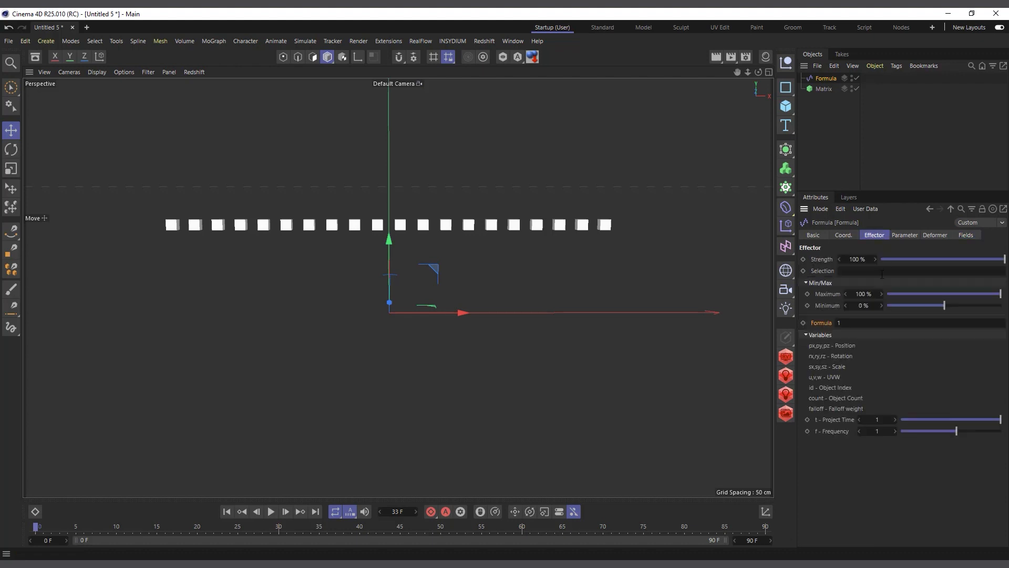
click(848, 321)
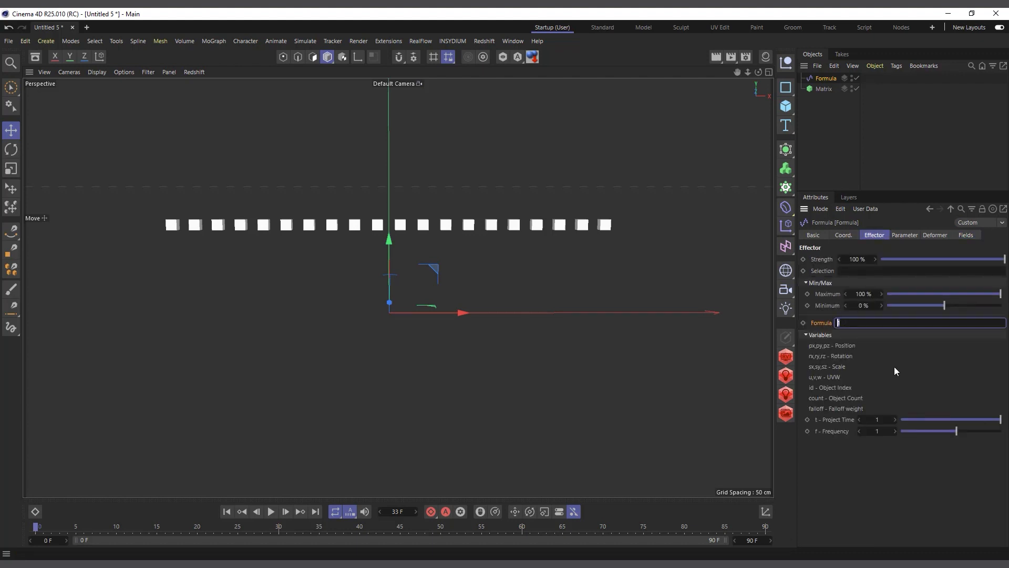
key(Return)
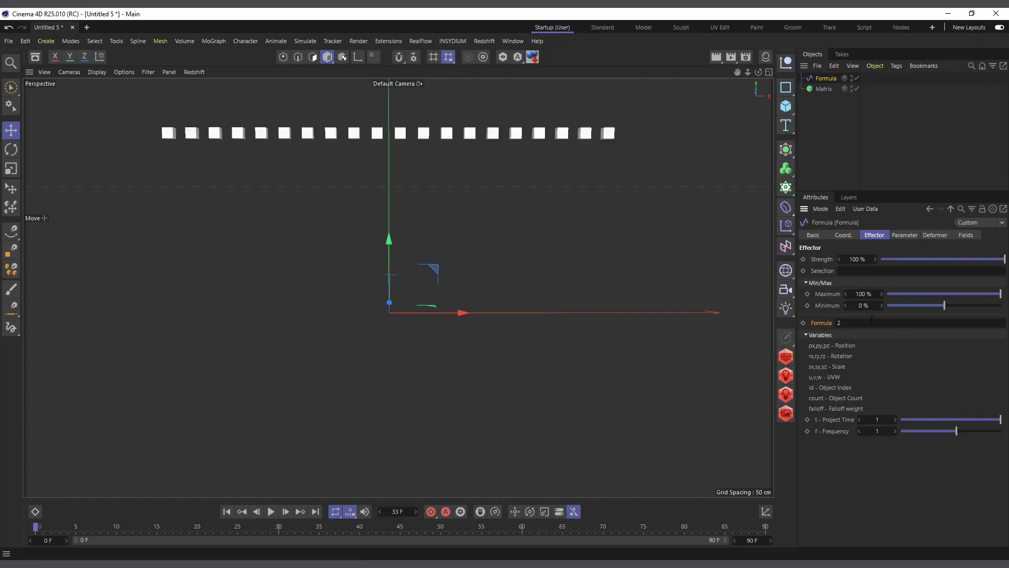
Review the Formula effector's position parameters and clear its formula expression
click(901, 236)
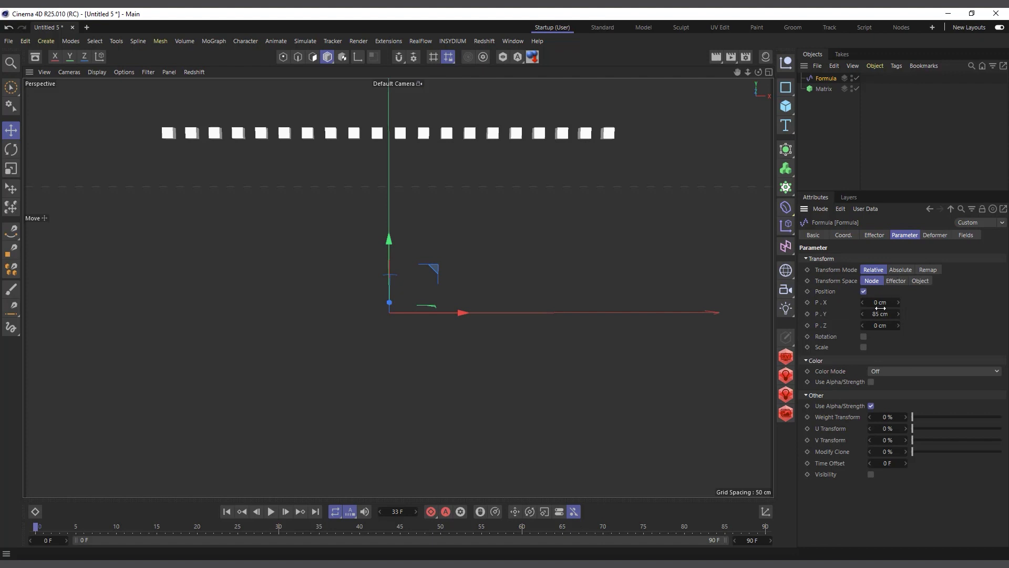
click(875, 233)
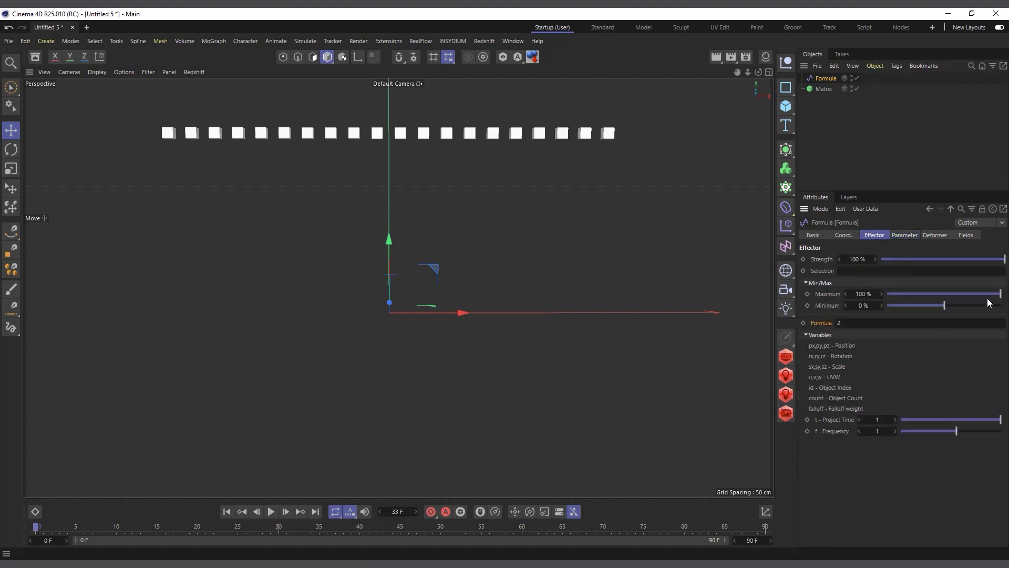
double_click(854, 322)
key(BackSpace)
key(Return)
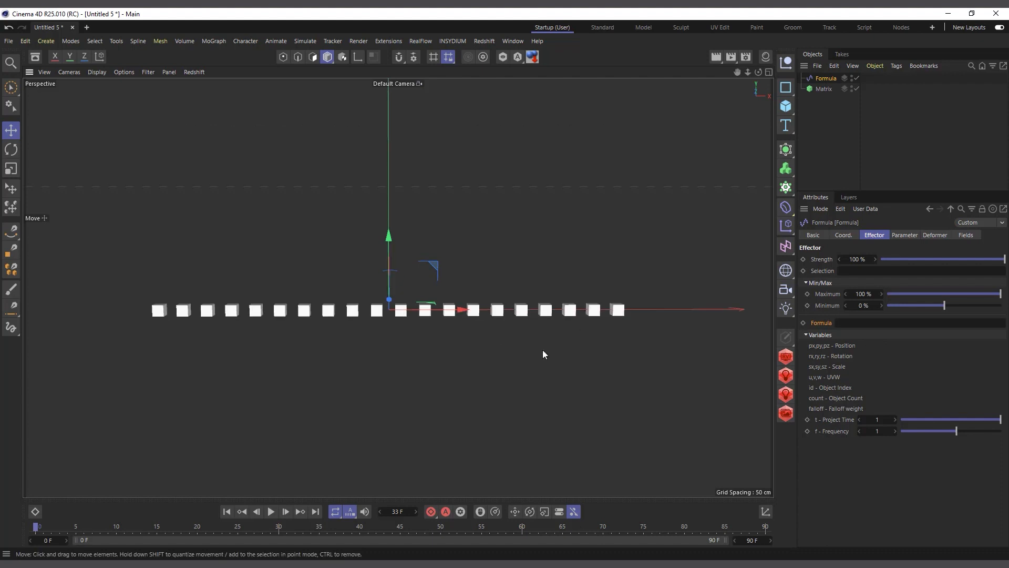
Open the help page for the Formula parameter and read its list of usable variables
right_click(821, 323)
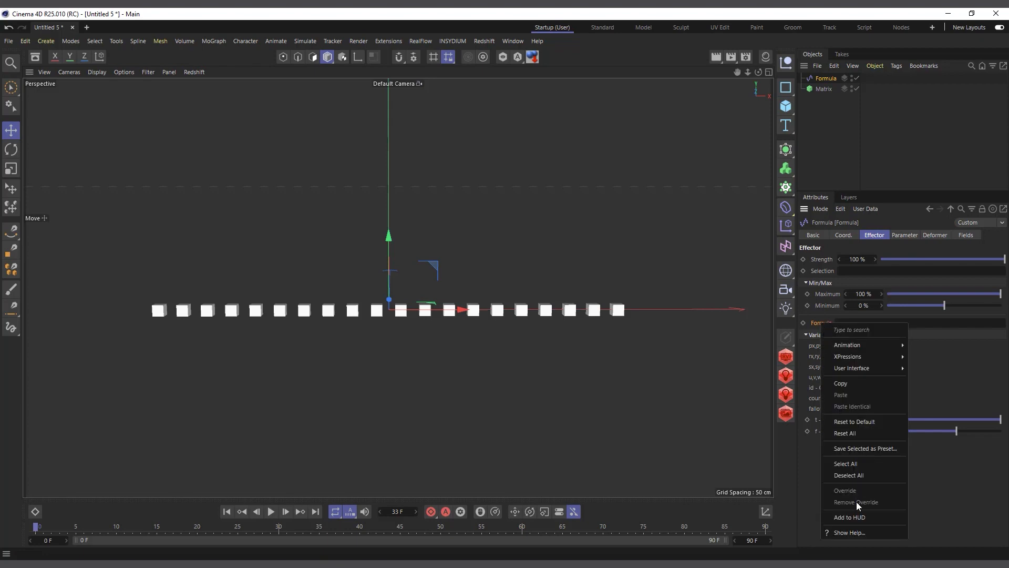
click(846, 532)
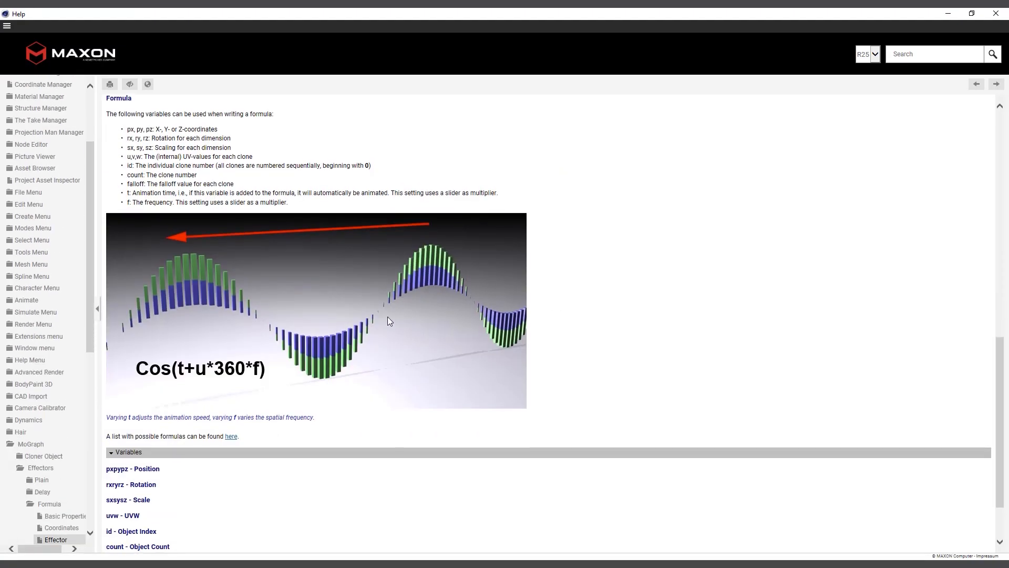
scroll(164, 279, down, 2)
scroll(310, 336, up, 6)
scroll(305, 326, down, 6)
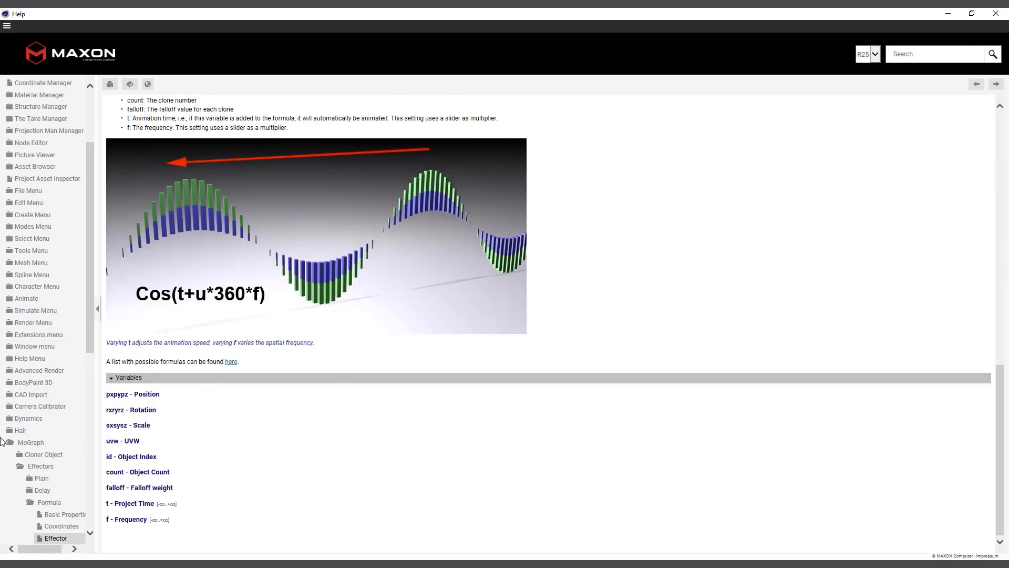
Find the Appendix's Formula page in the help, examine its operators, functions and constants, and return to the scene
click(29, 442)
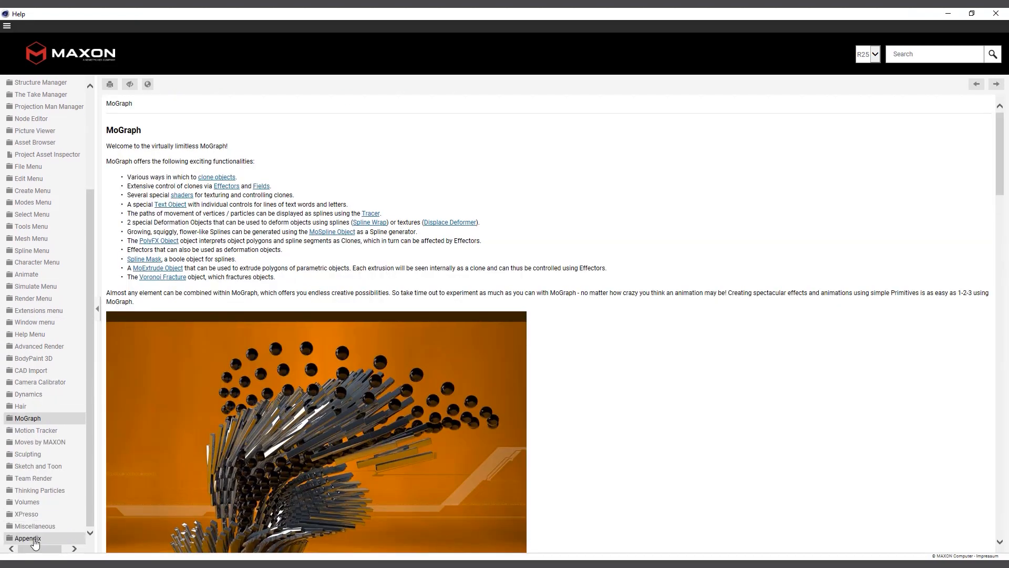
click(34, 540)
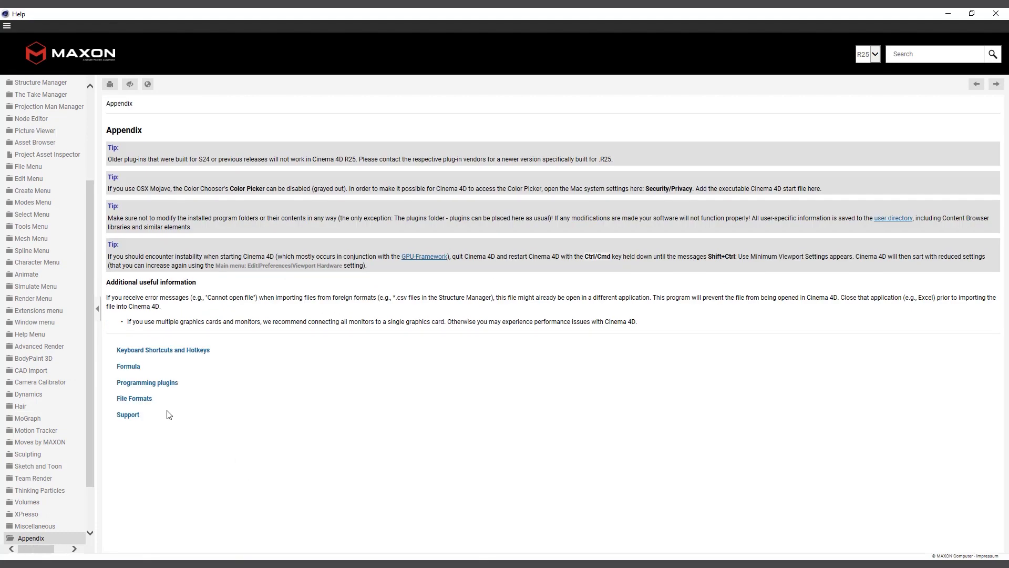
click(131, 368)
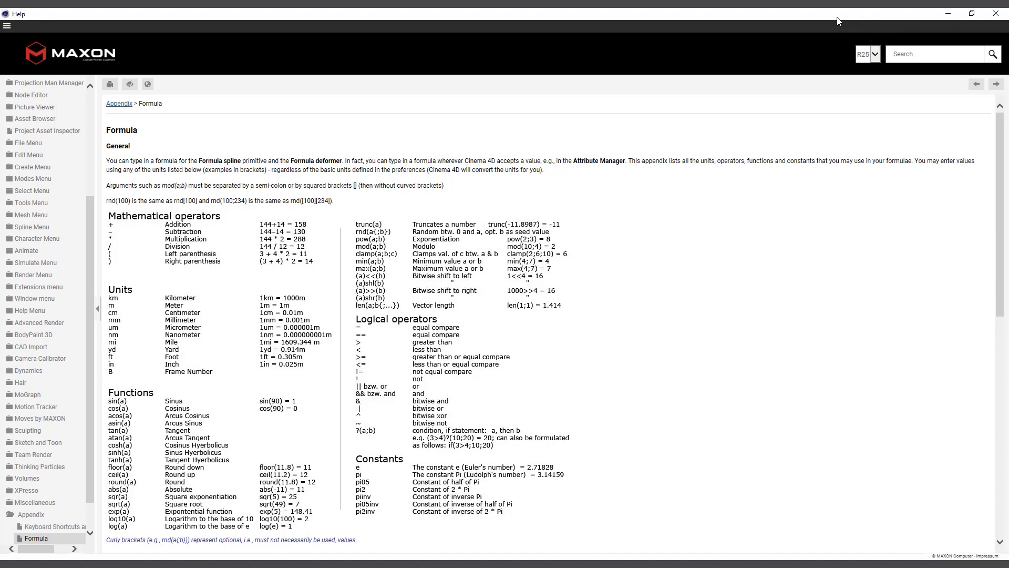
scroll(219, 391, down, 8)
scroll(436, 381, up, 8)
click(948, 13)
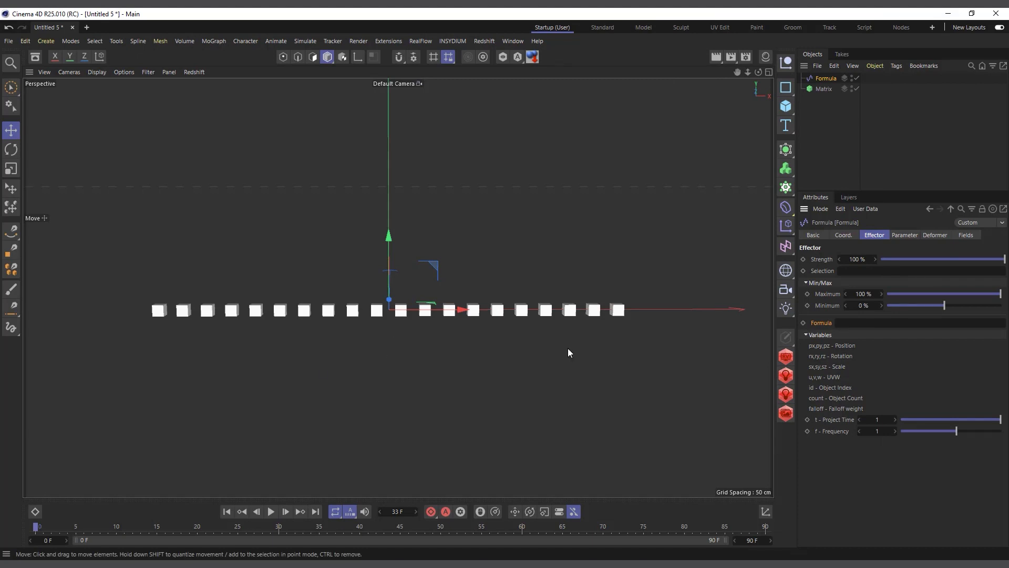
Enter rnd as the Formula effector's expression and extend it to rnd1
click(848, 321)
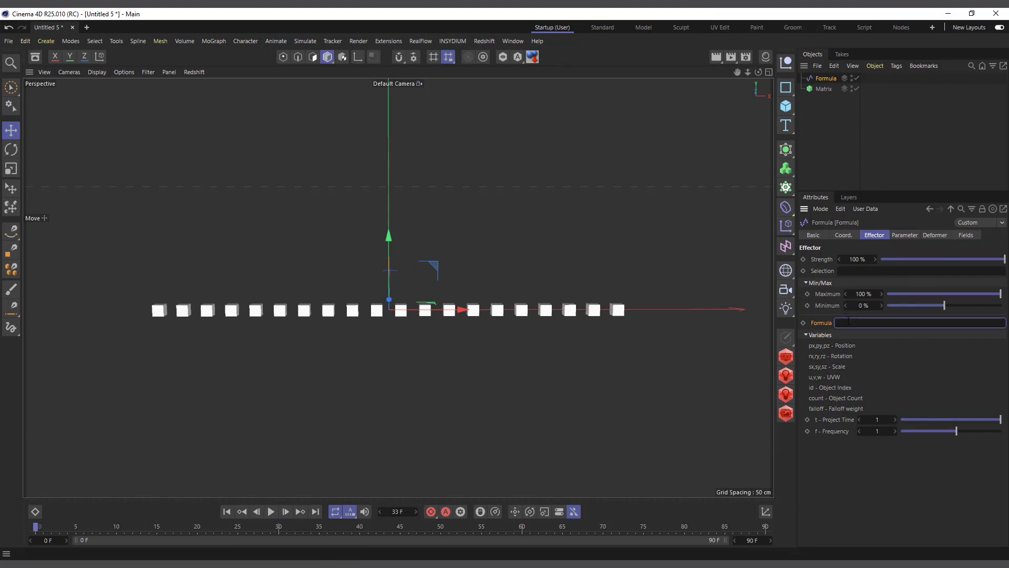
key(Return)
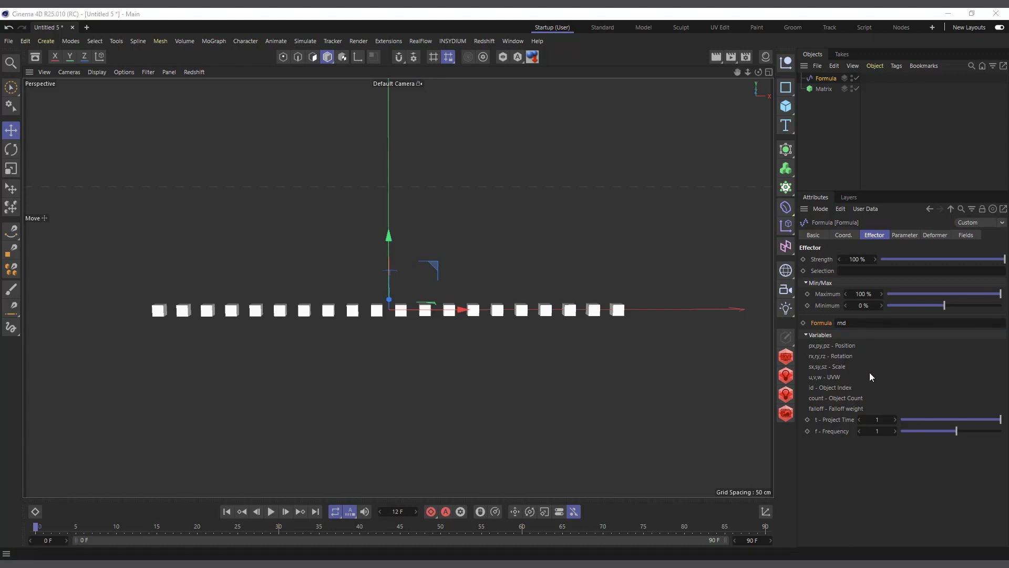
click(859, 324)
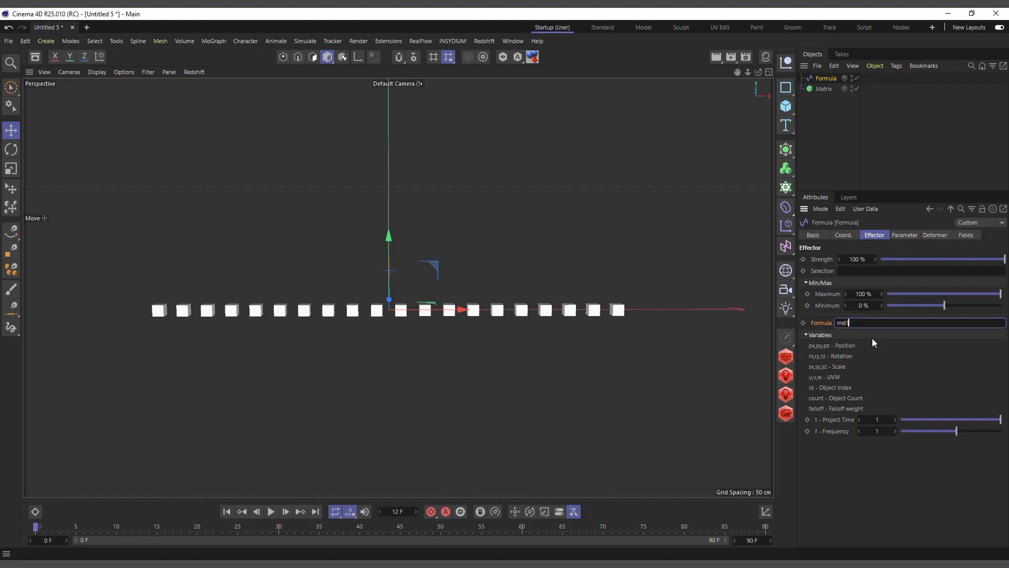
key(Return)
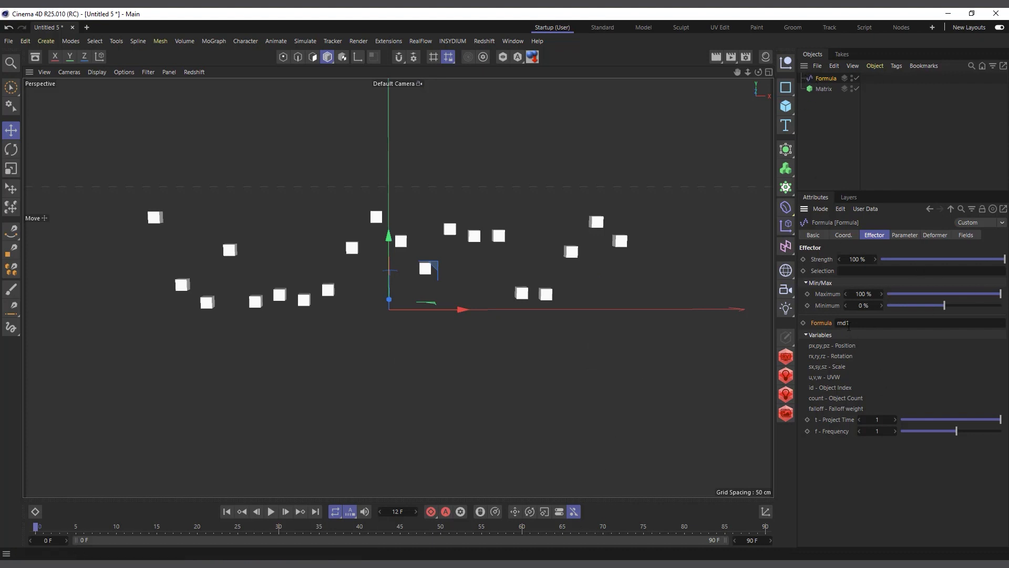
Put the argument in parentheses so the Formula effector's expression reads rnd(1)
click(847, 323)
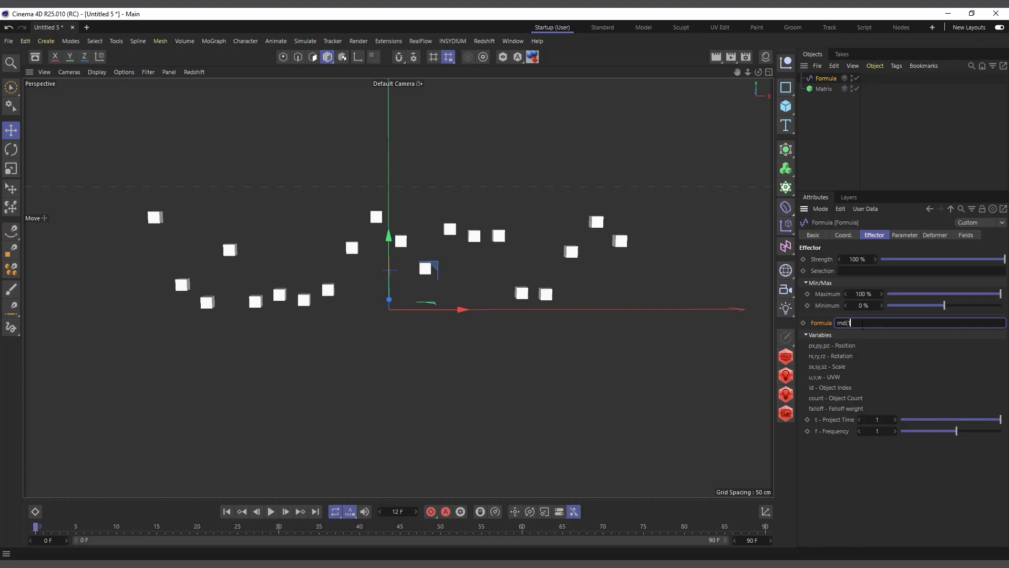
text())
key(Return)
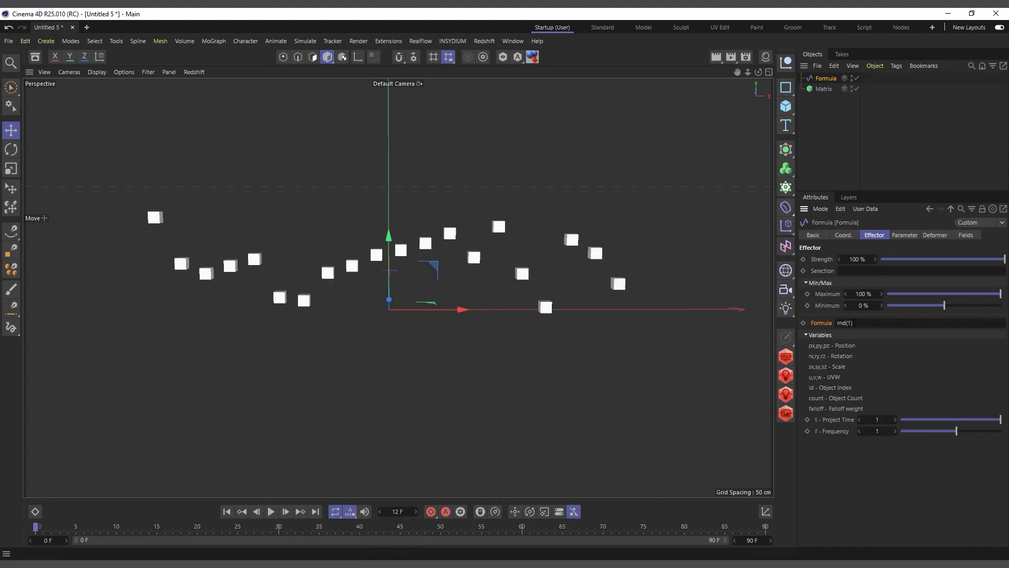
Add the seed 12345 to the random expression, making it rnd(1;12345)
click(850, 322)
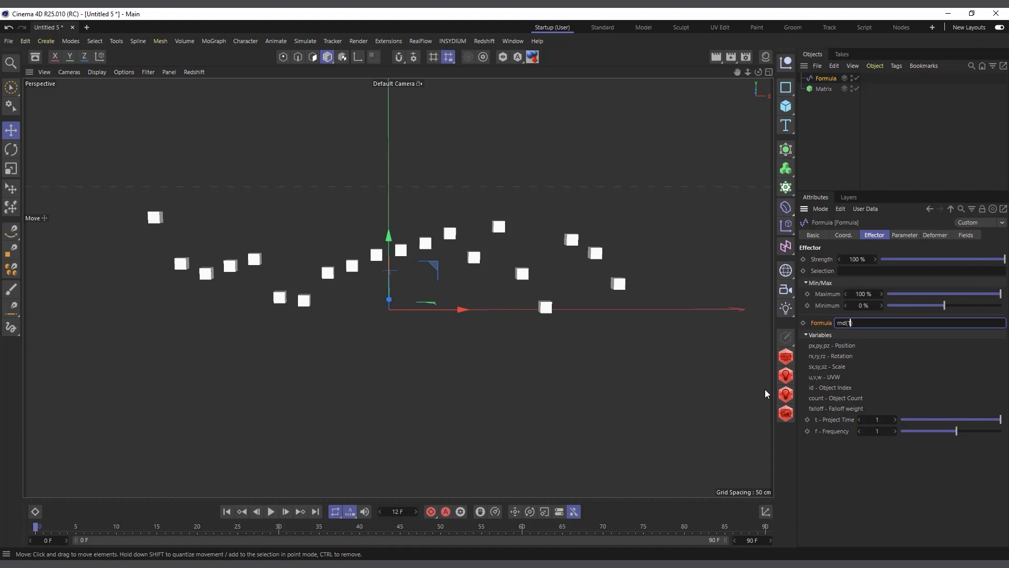
text(;12345))
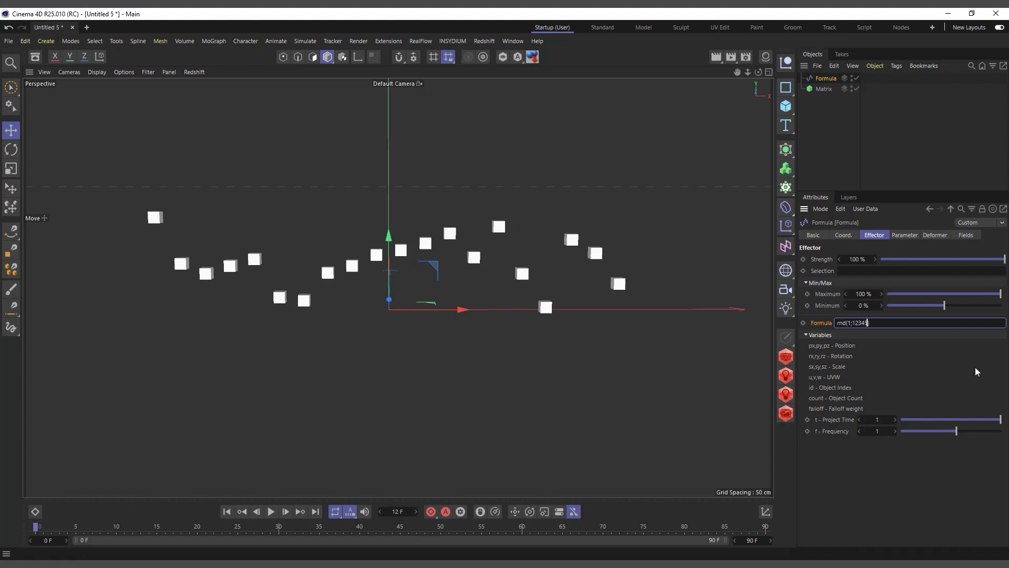
key(Return)
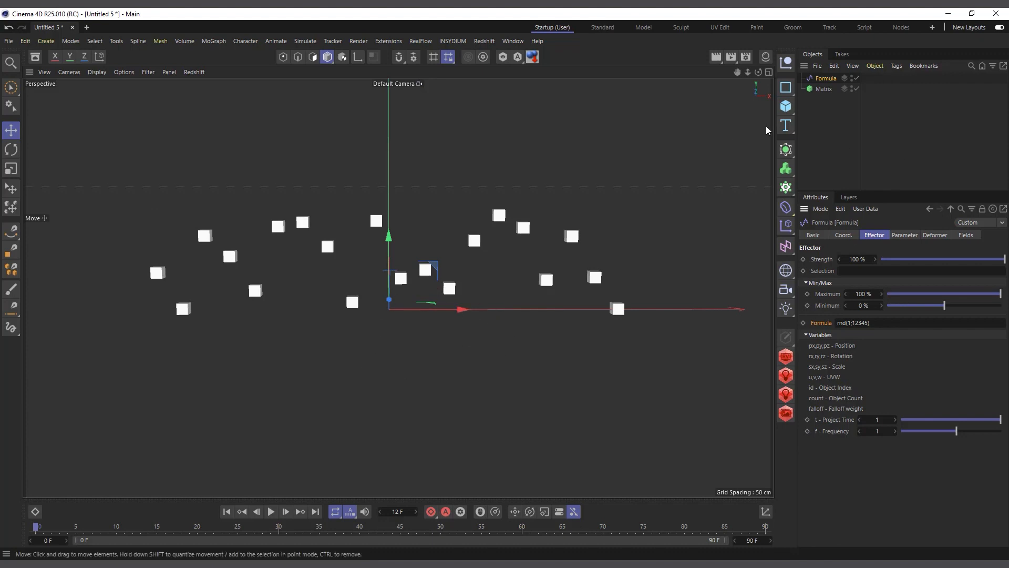
Duplicate the Matrix object and remove the Formula effector from the copy's effector list
click(822, 90)
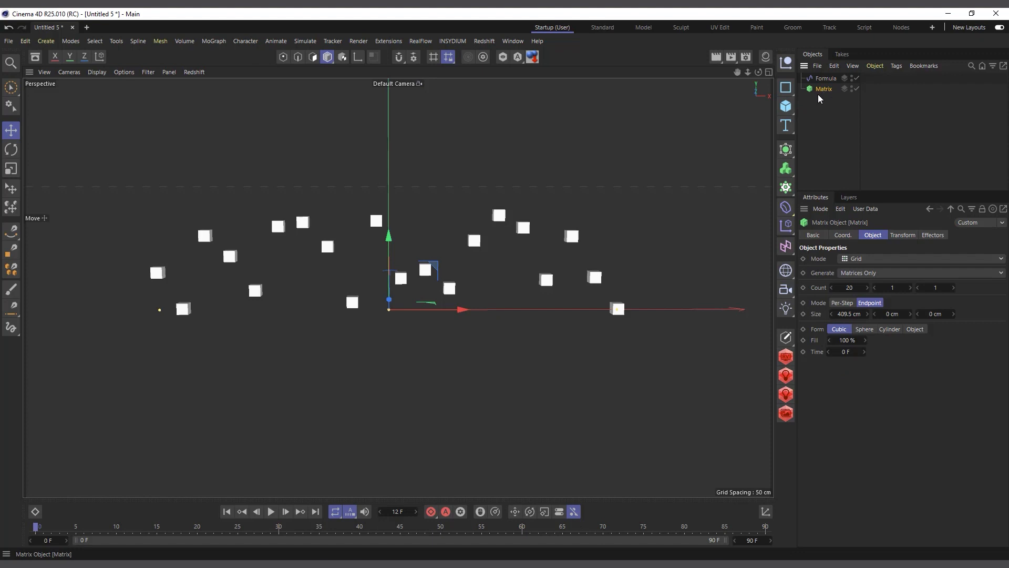
ctrl+drag(824, 88, 823, 125)
click(220, 42)
mouse_move(231, 57)
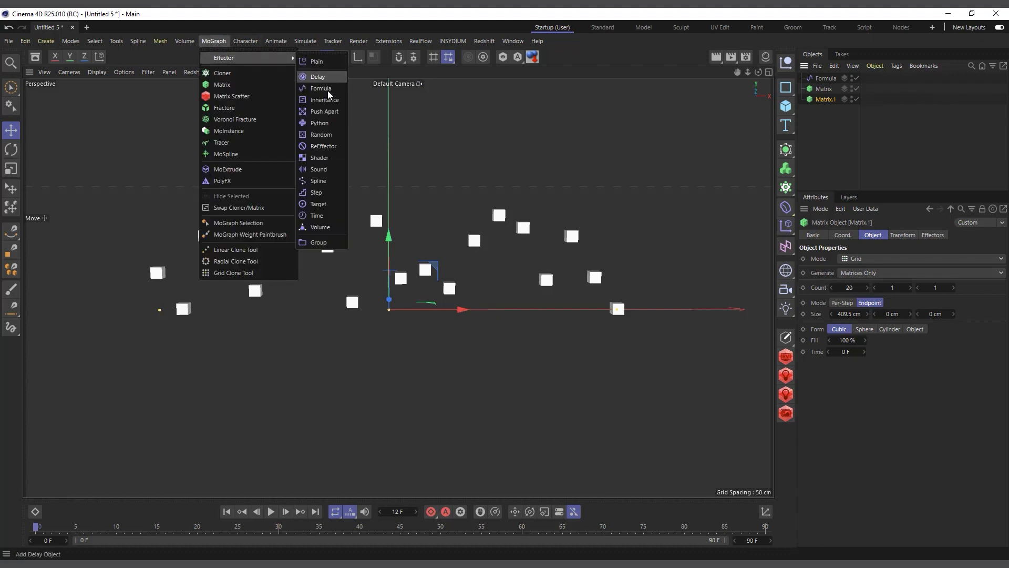
click(825, 102)
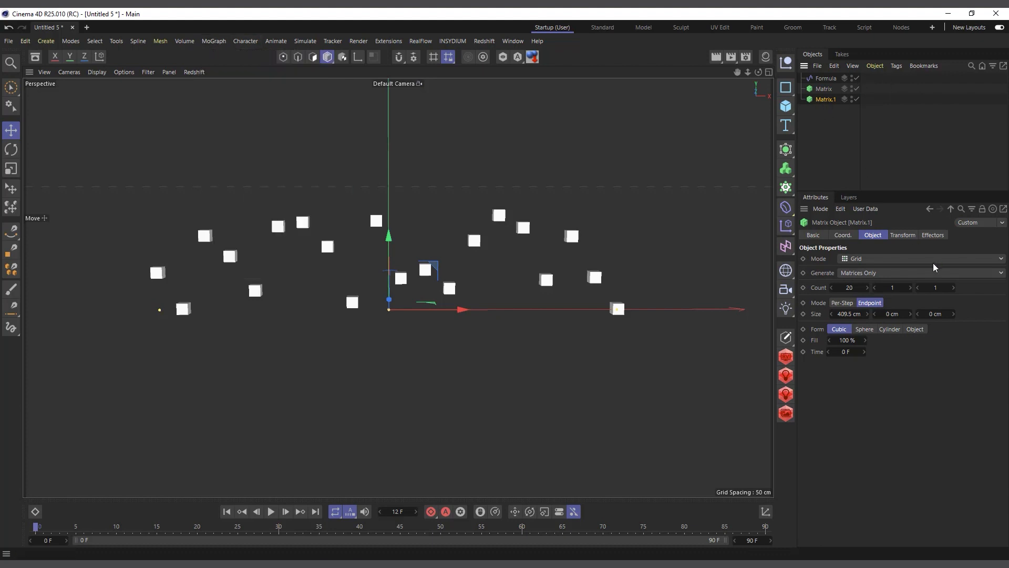
click(933, 235)
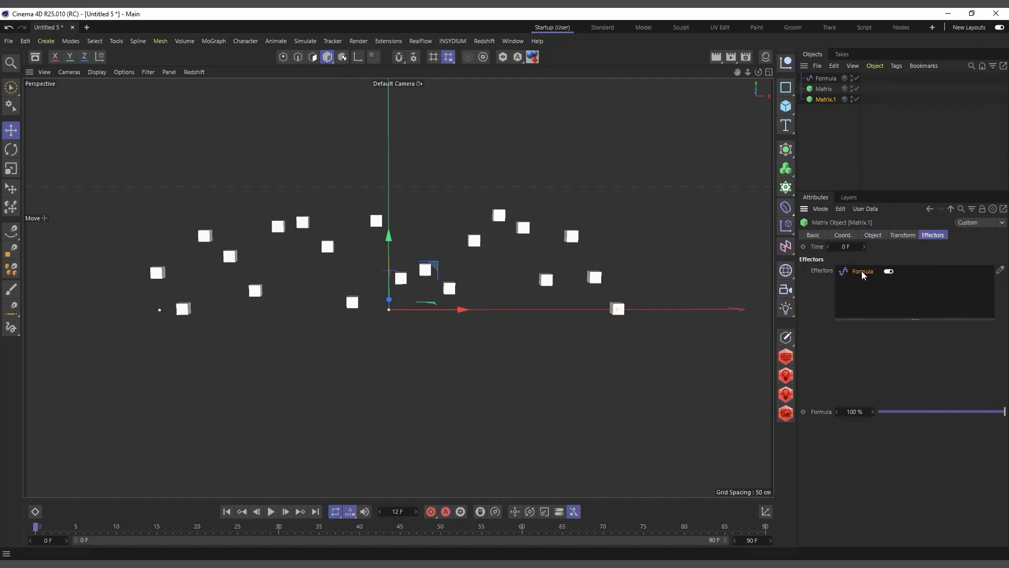
key(Delete)
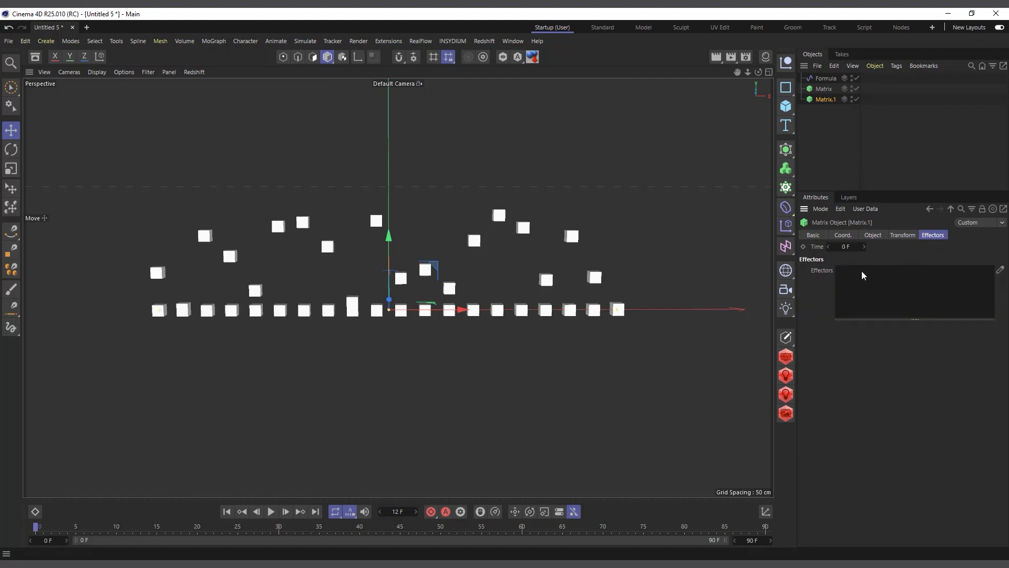
Add a Random effector to the duplicated matrix and check the copy's effector list
click(210, 42)
mouse_move(224, 59)
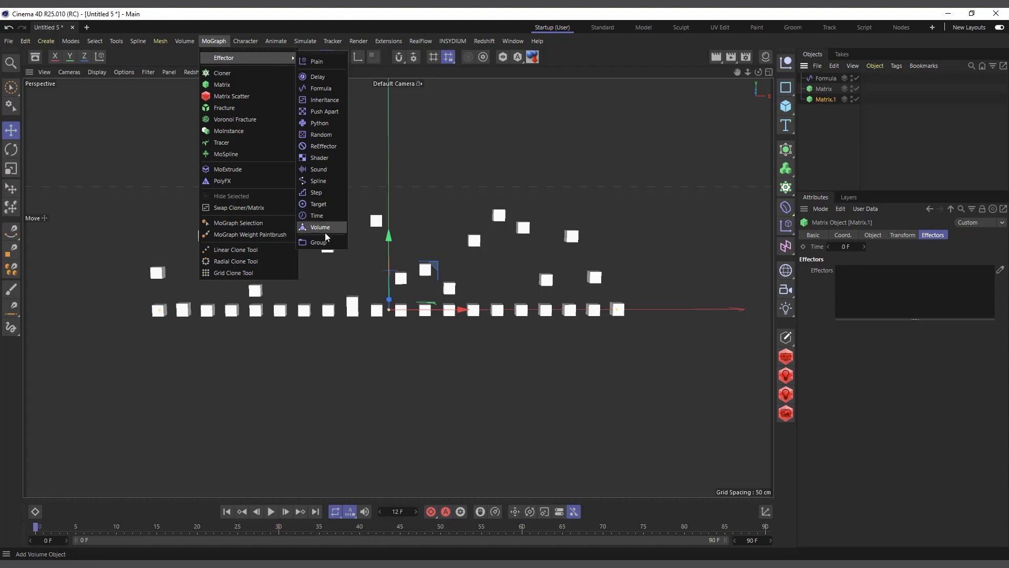
click(326, 135)
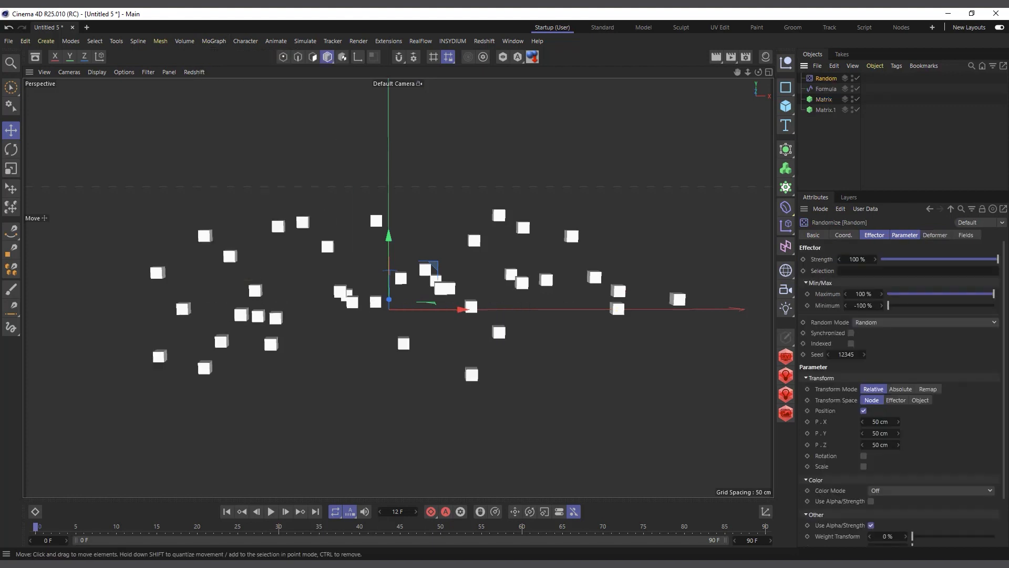
click(824, 110)
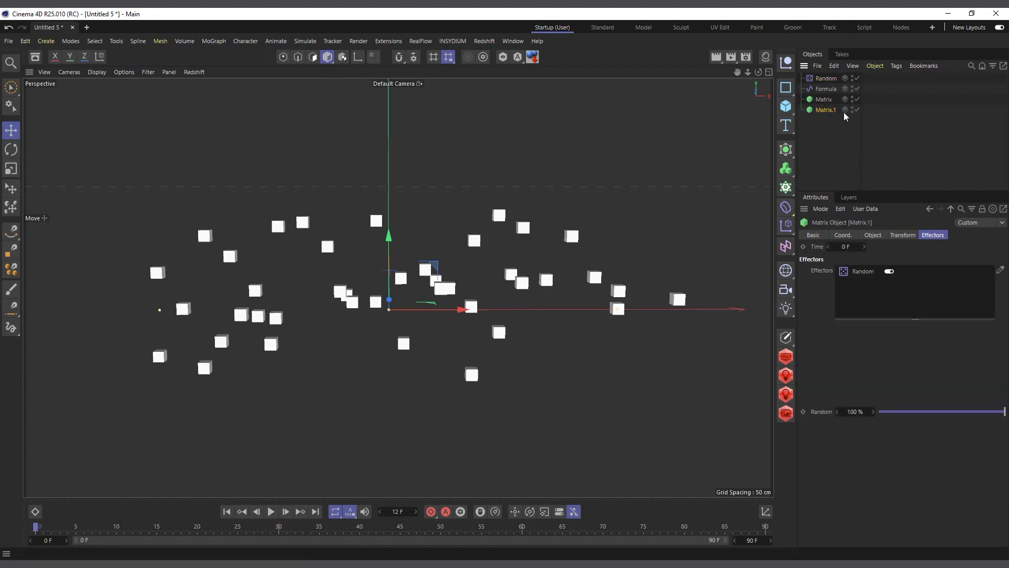
Move the original Matrix object up along the Y axis, clear of the duplicate's clones
click(824, 100)
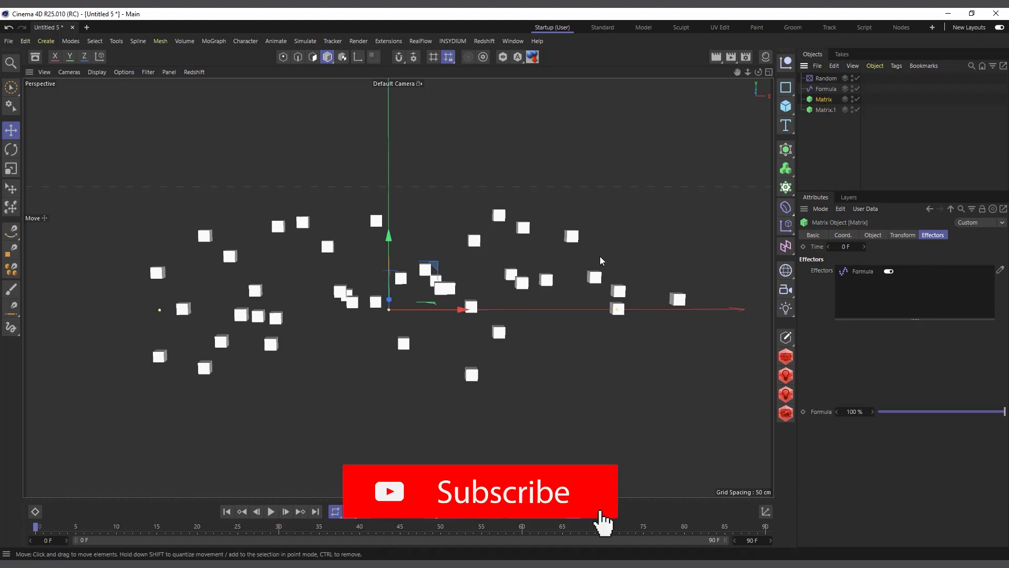
key(e)
drag(389, 239, 396, 156)
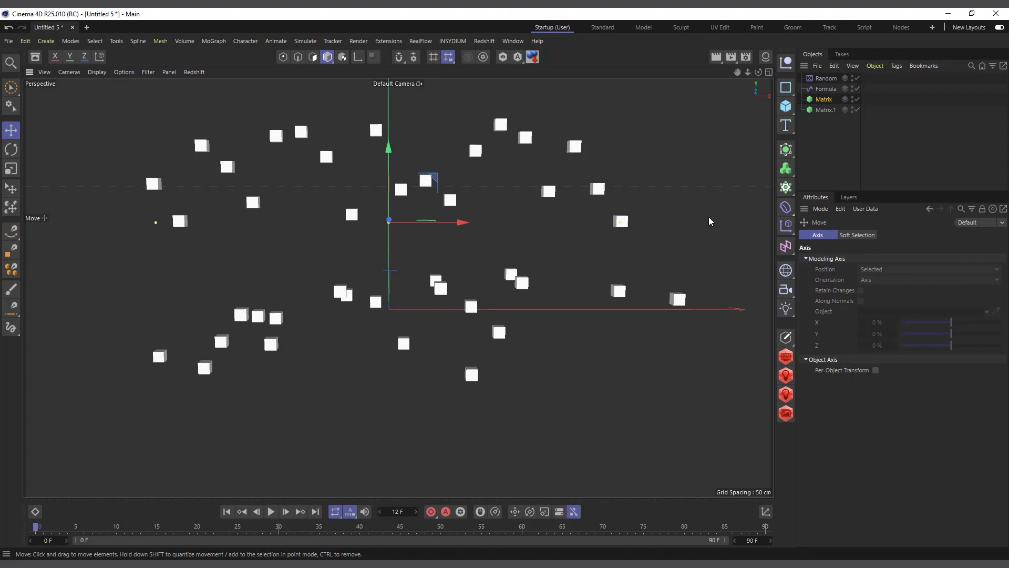
Set the Formula effector's minimum to -100 % and compare it with the Random effector's settings
click(828, 88)
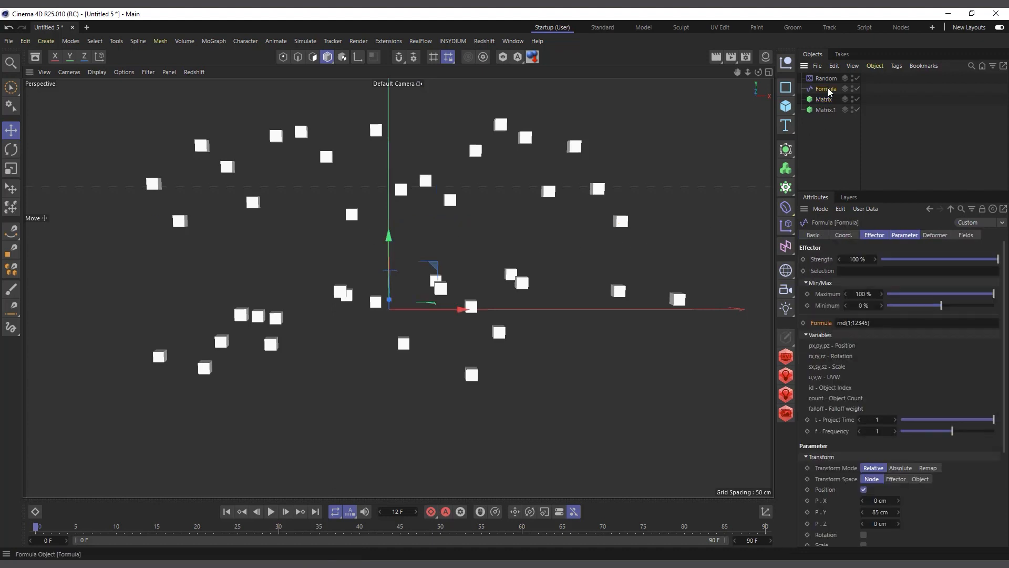
click(881, 235)
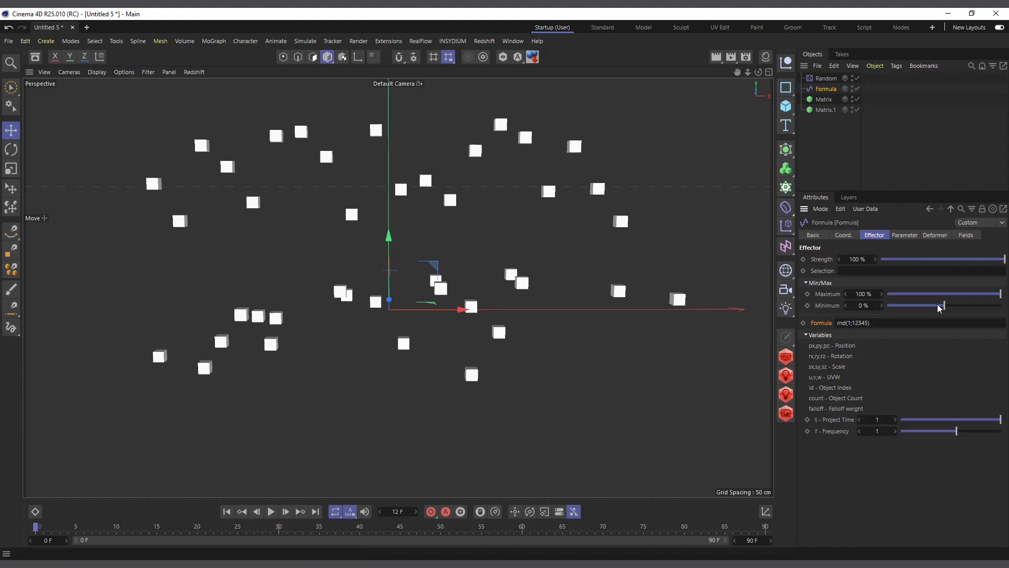
drag(942, 304, 847, 323)
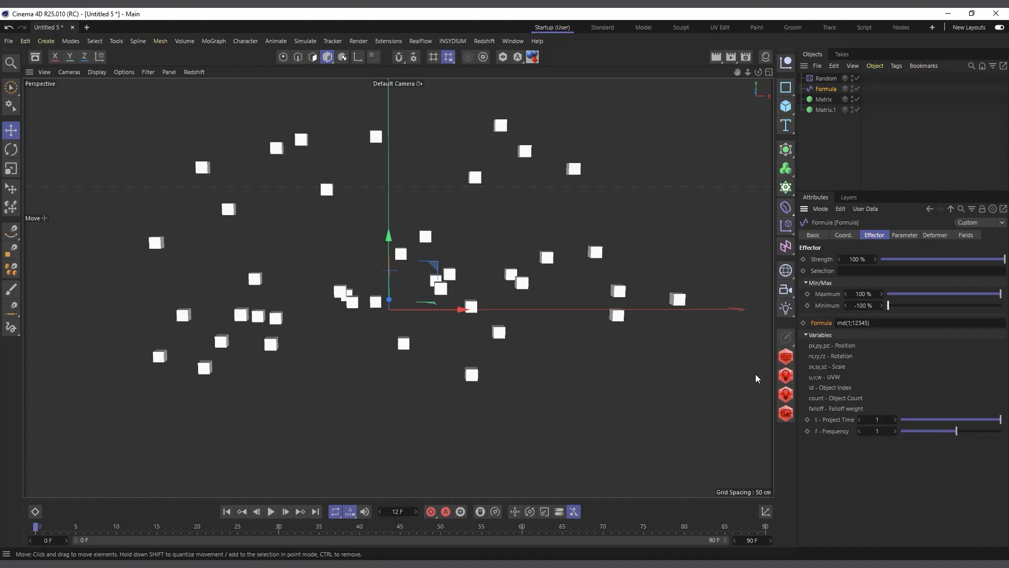
click(826, 78)
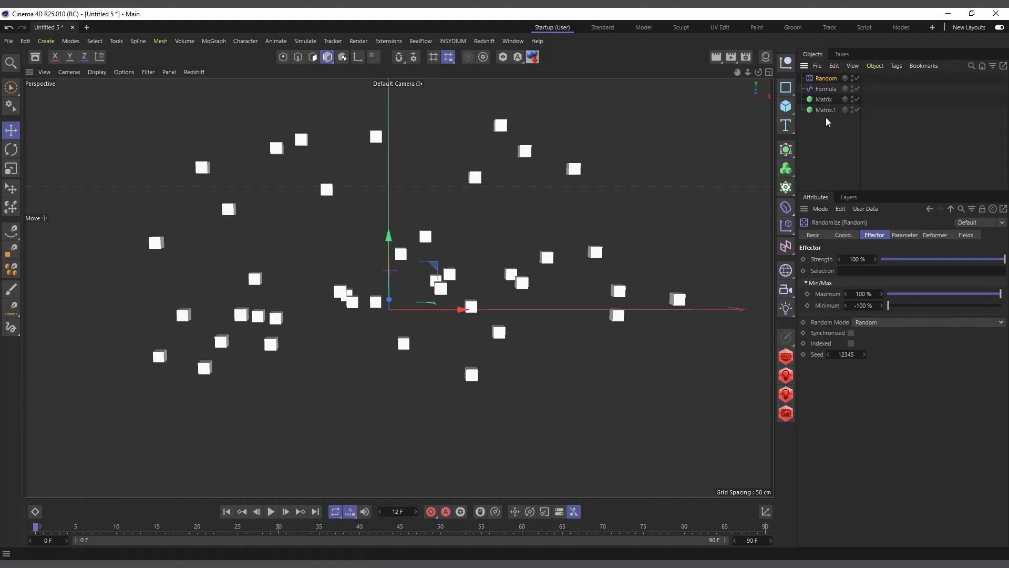
Change the seed in the Formula effector's expression so that it reads rnd(1;12355)
click(825, 89)
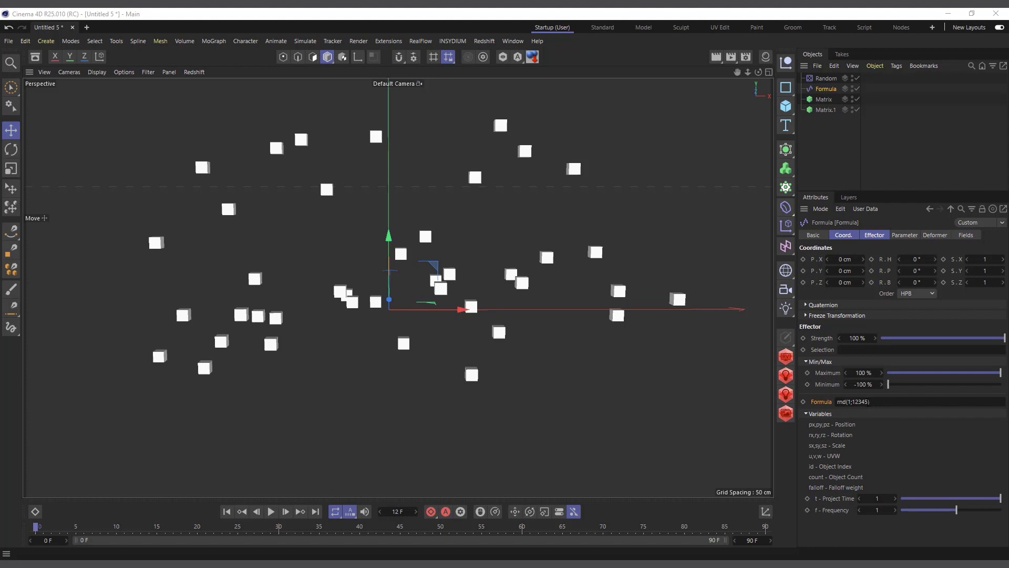
click(864, 401)
key(BackSpace)
text(5)
key(Return)
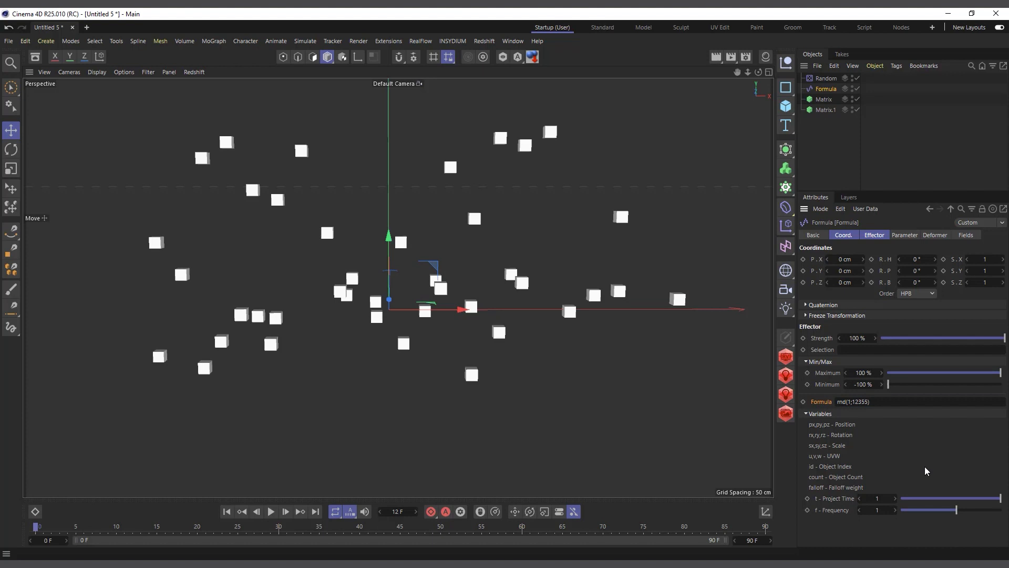
Raise the Random effector's seed to 12348
click(825, 108)
ctrl+click(827, 79)
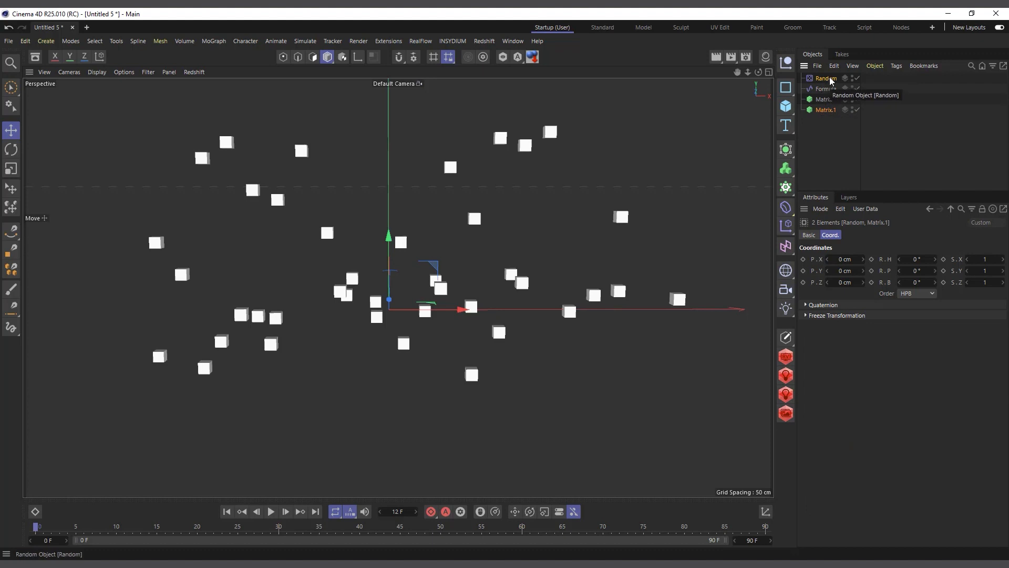
click(827, 79)
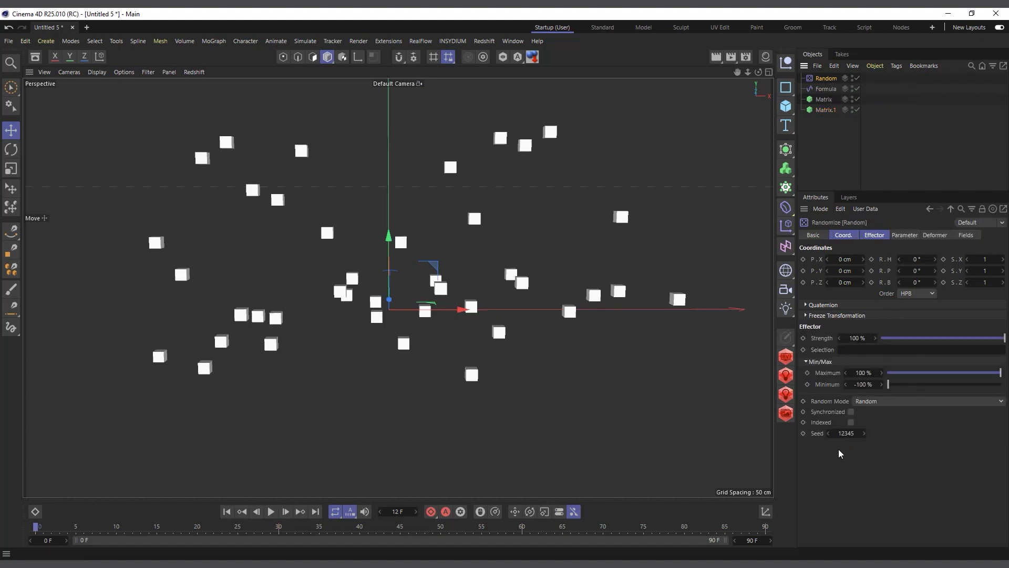
click(864, 433)
click(863, 433)
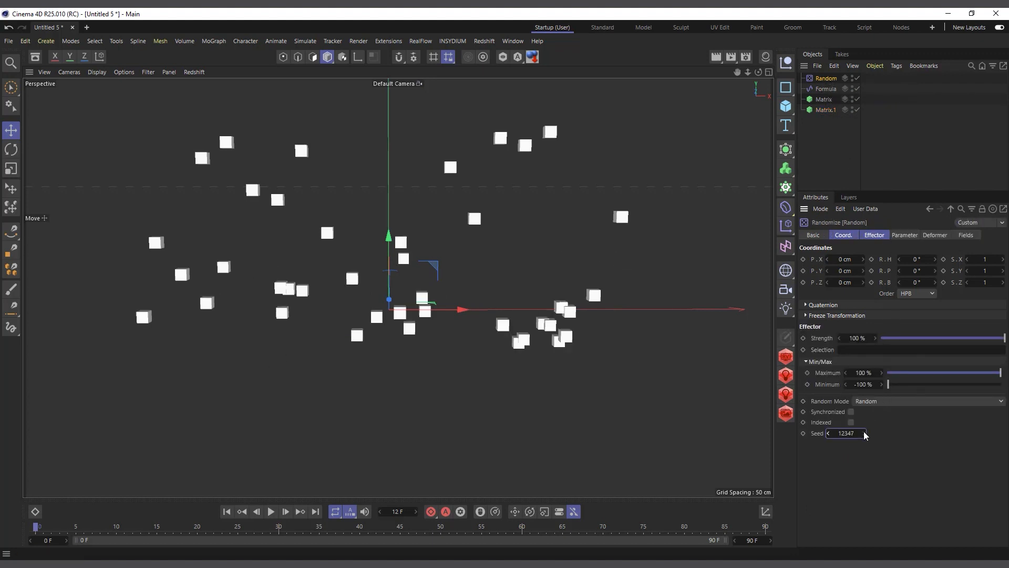
click(863, 433)
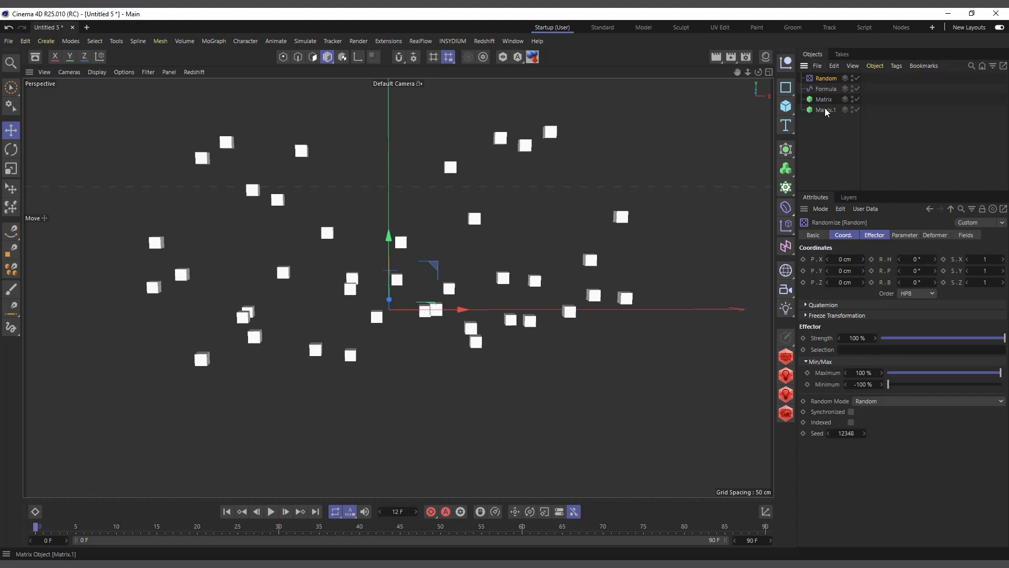
Delete the Random effector together with the duplicated matrix
ctrl+click(824, 112)
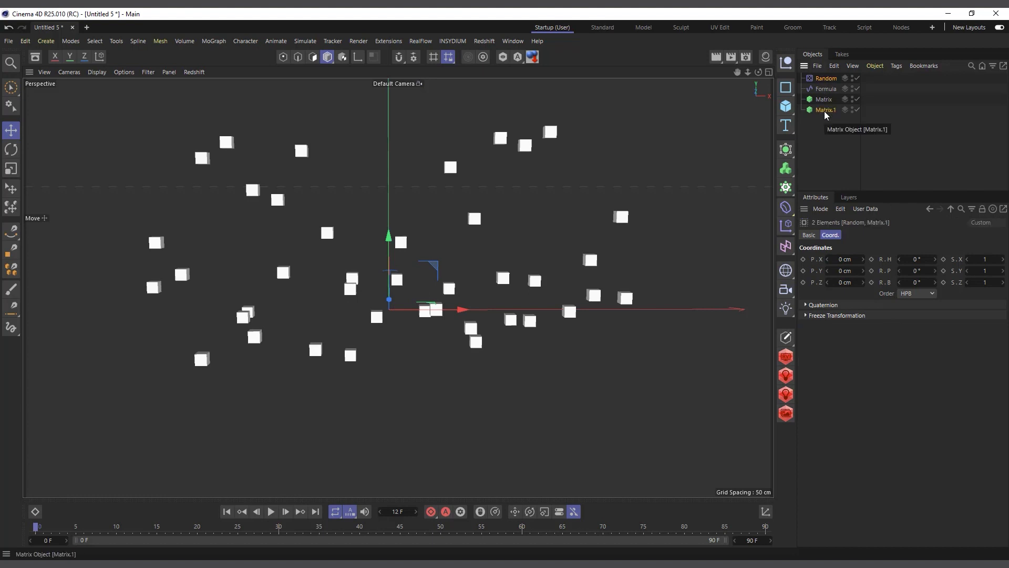
key(Delete)
Change the seed in the remaining Formula effector's expression so that it reads rnd(1;12357)
click(826, 79)
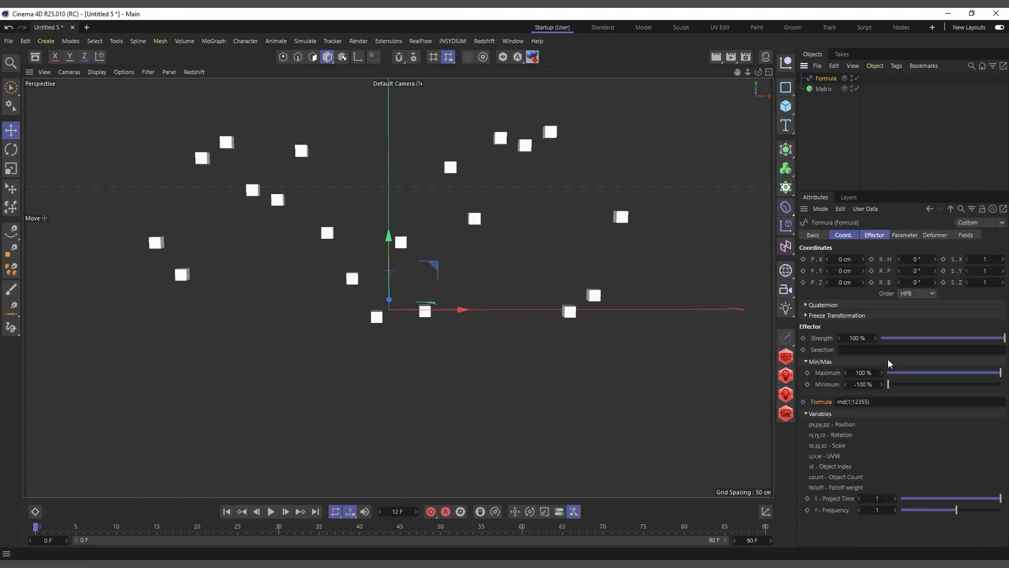
click(867, 401)
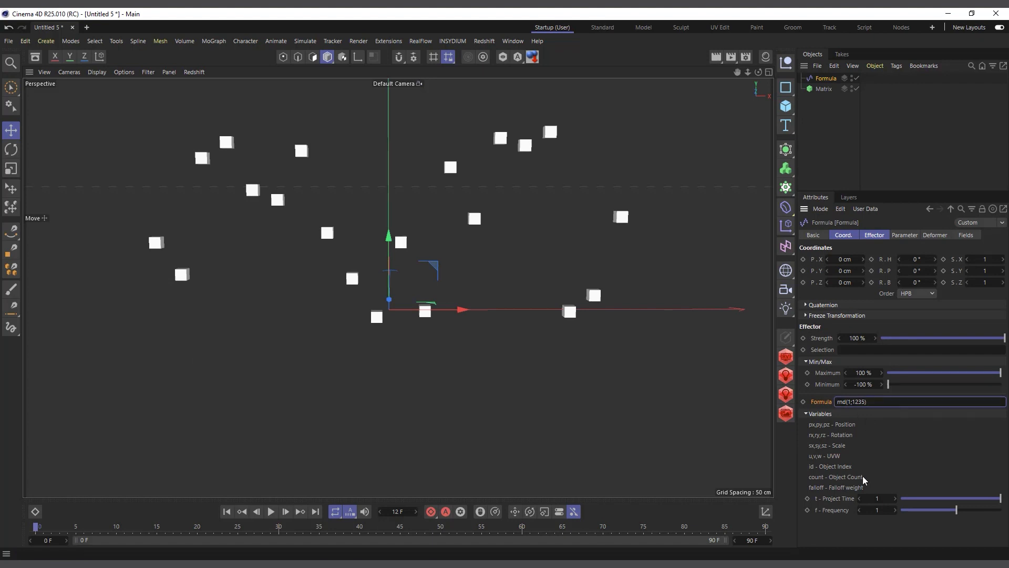
text(7)
key(Return)
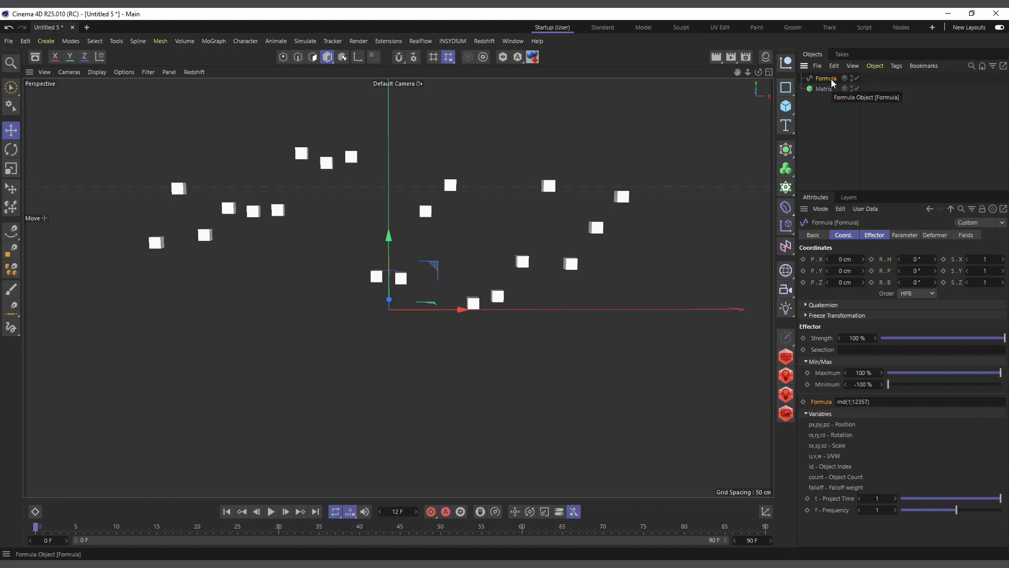
click(883, 401)
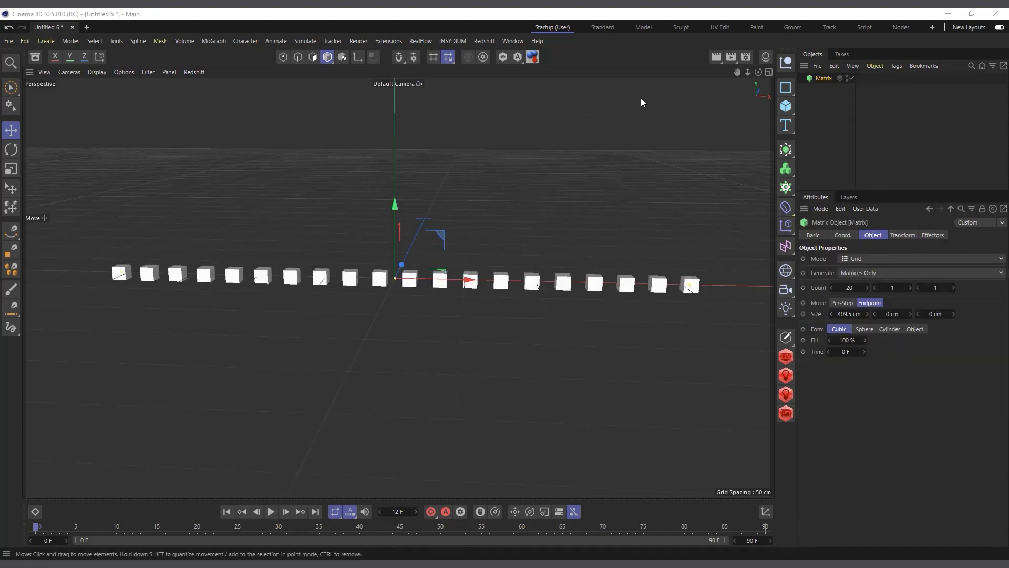
Add a Formula effector to the new scene's 20-clone matrix and clear its default formula
click(212, 41)
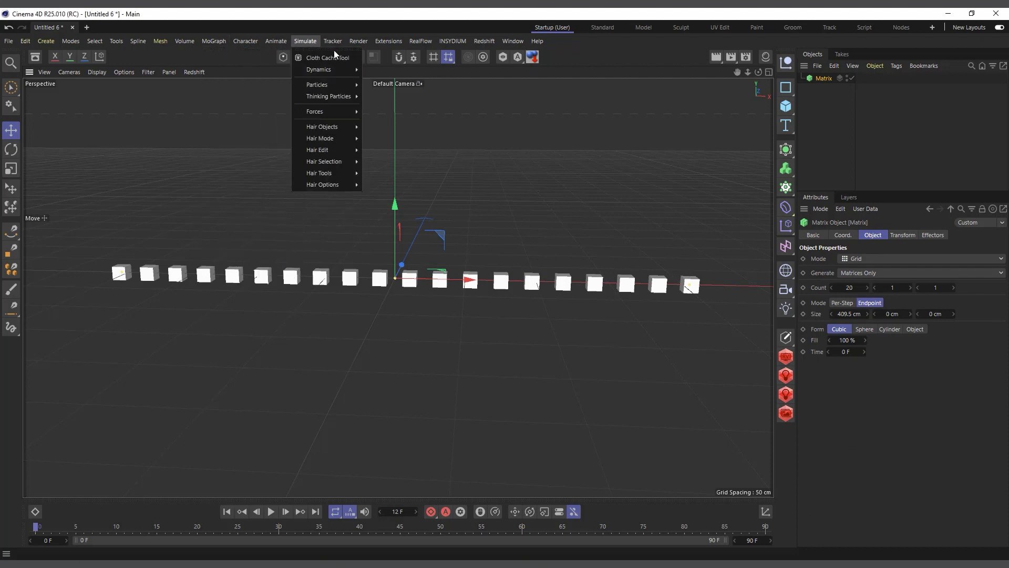
mouse_move(221, 57)
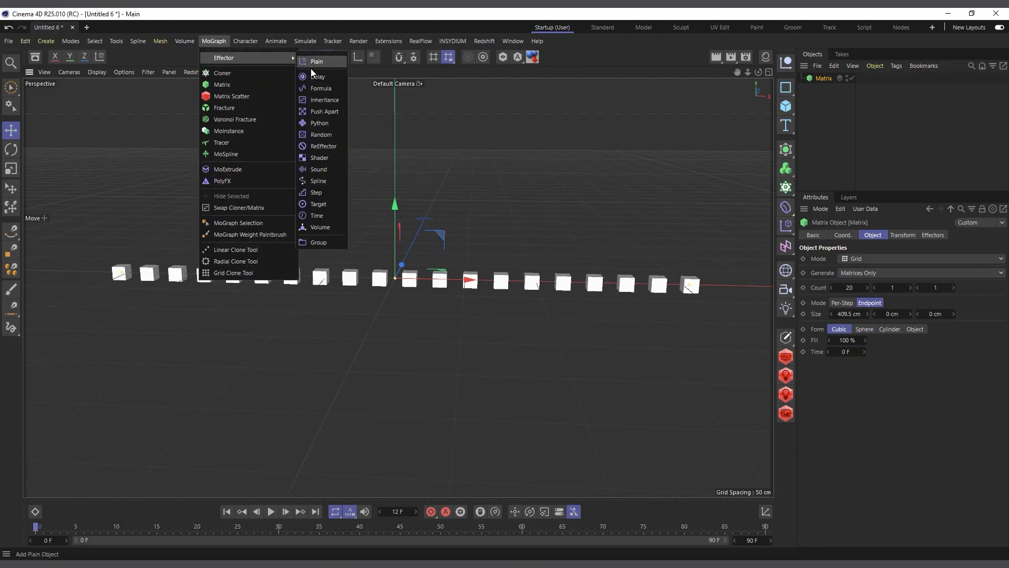
click(317, 87)
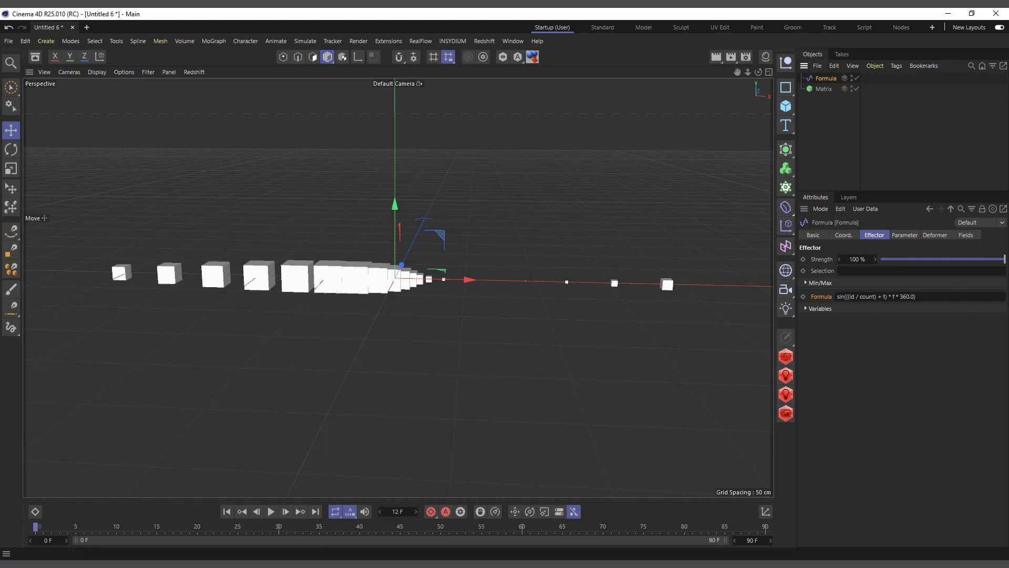
drag(924, 297, 728, 313)
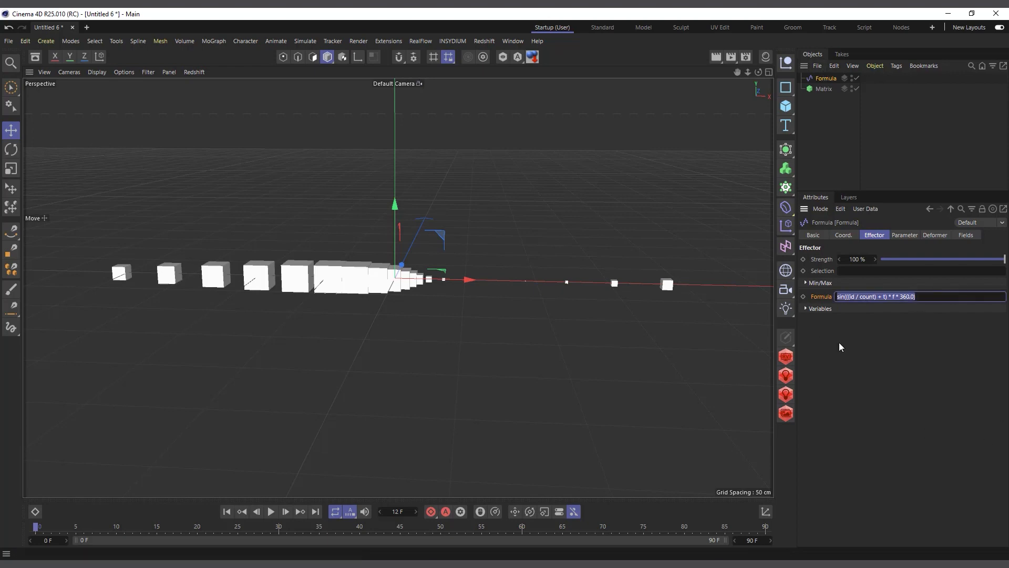
key(BackSpace)
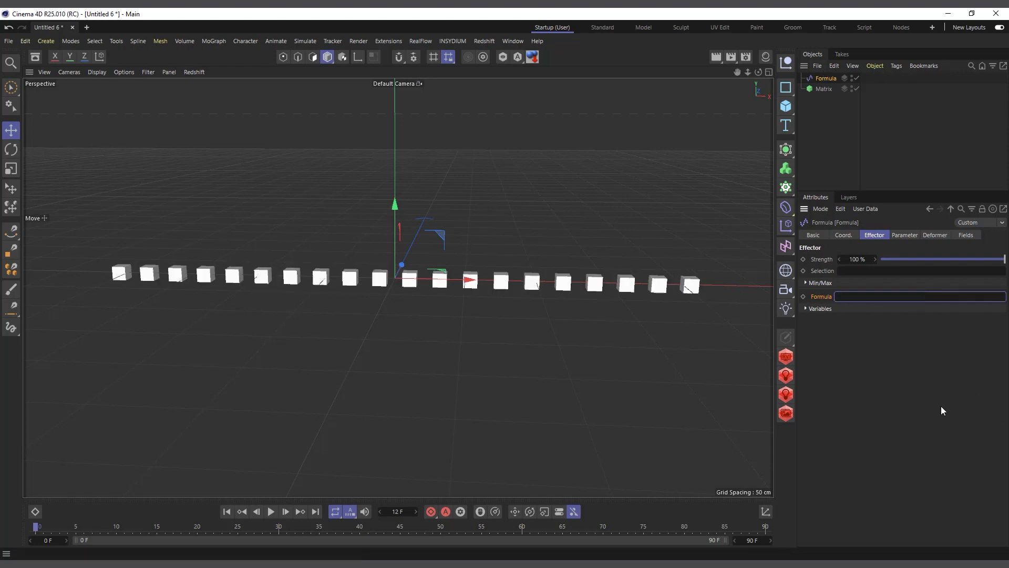
Turn off the Formula effector's scale and set its position offset to 0 cm in X and 100 cm in Y
click(906, 236)
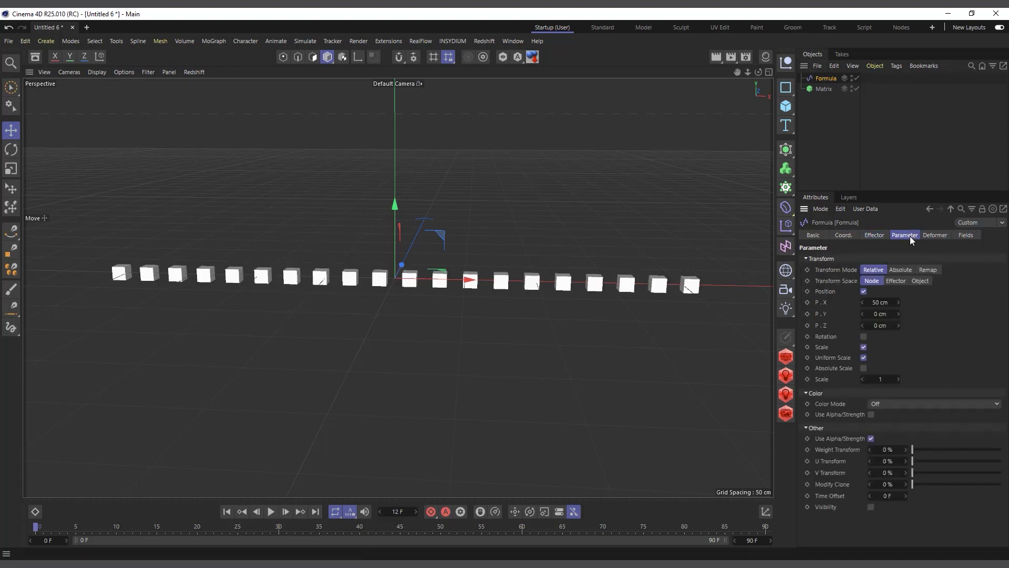
click(864, 347)
click(886, 314)
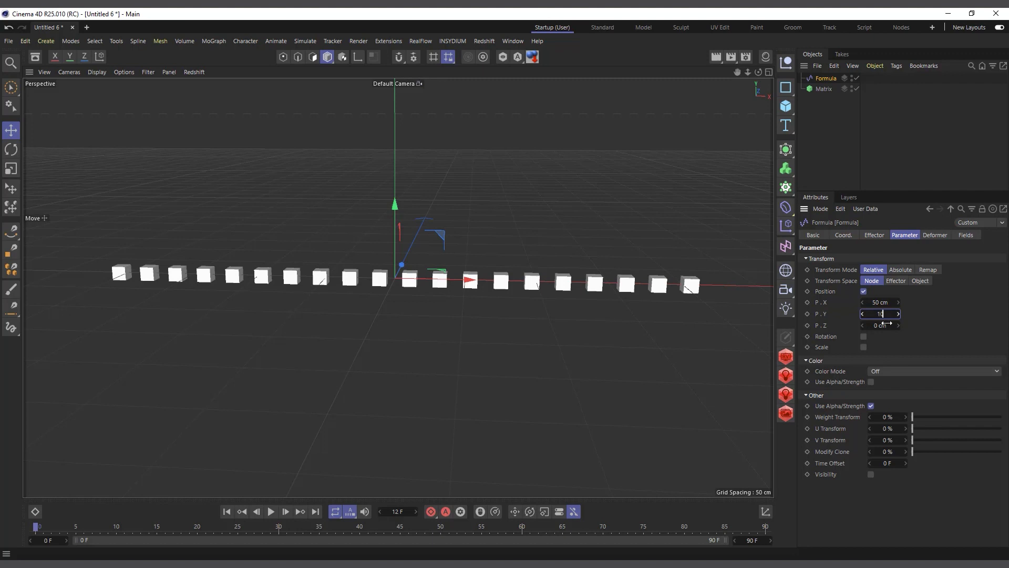
click(879, 302)
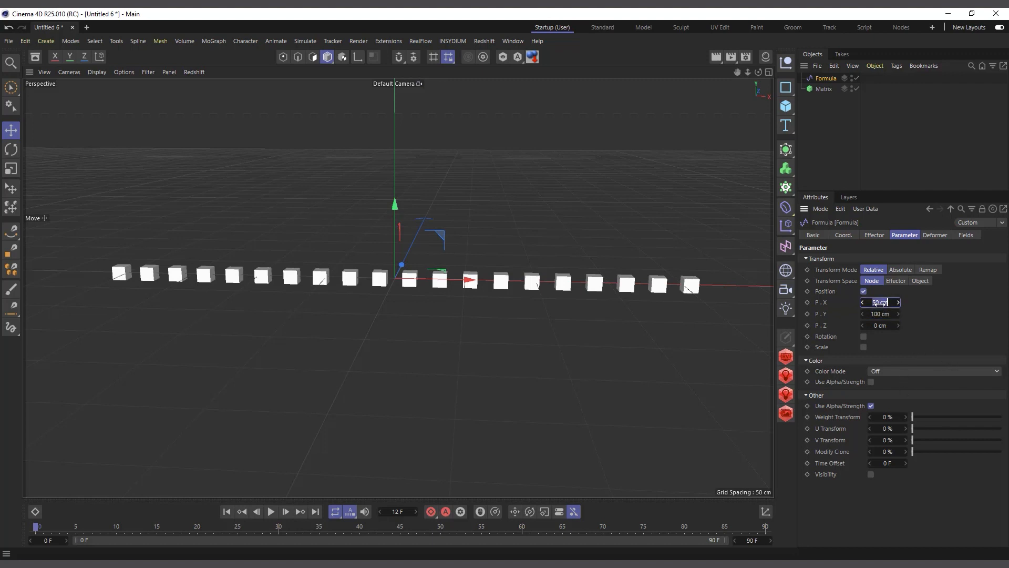
text(0)
key(Return)
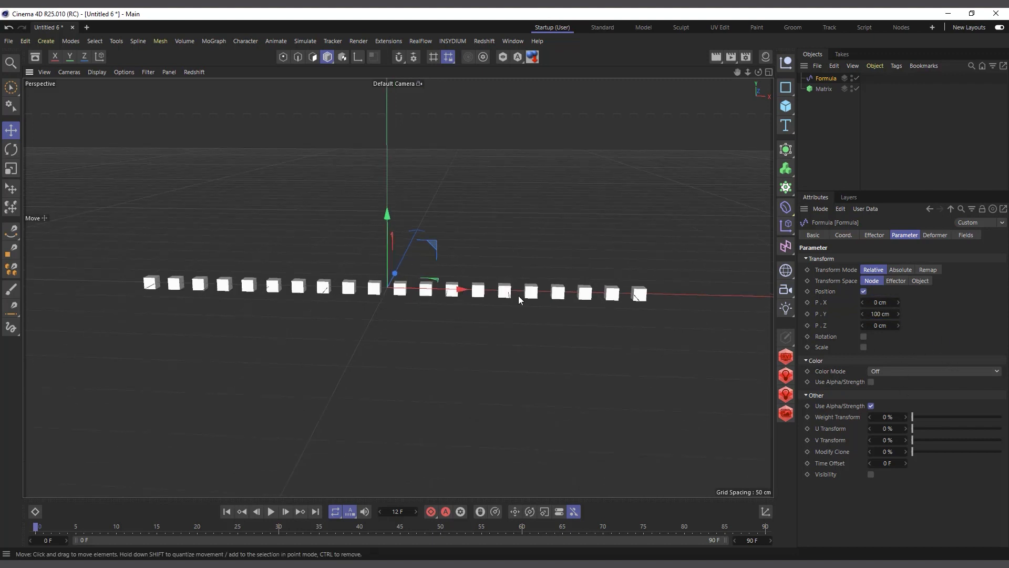
Expand the Formula effector's list of variables and examine the object index entry
click(877, 236)
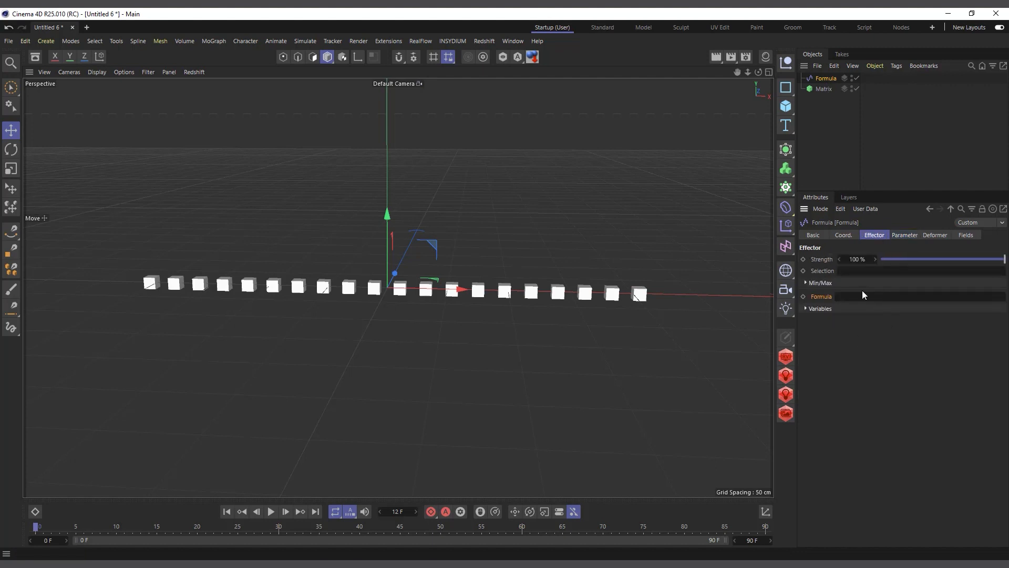
click(821, 310)
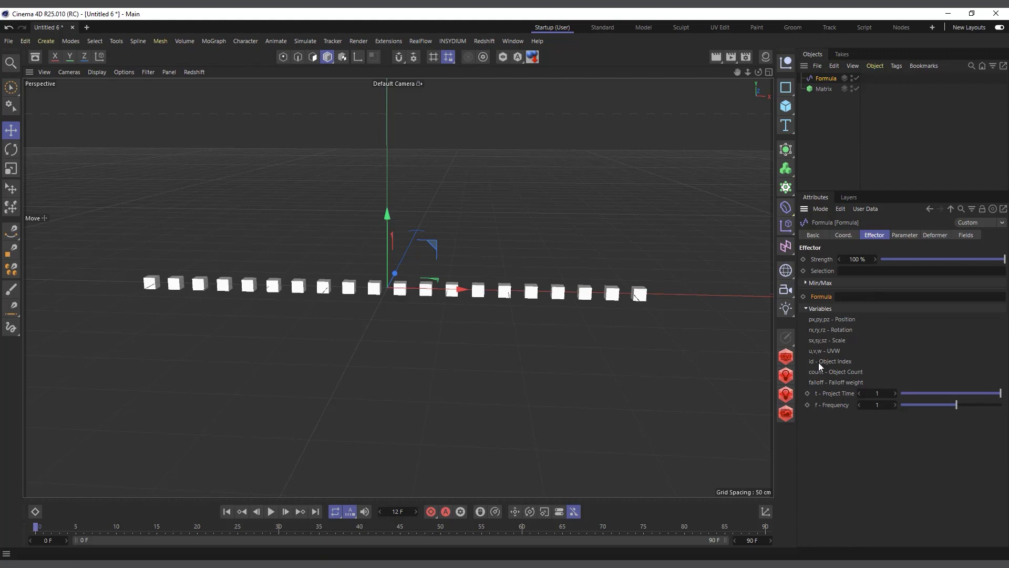
scroll(531, 355, up, 1)
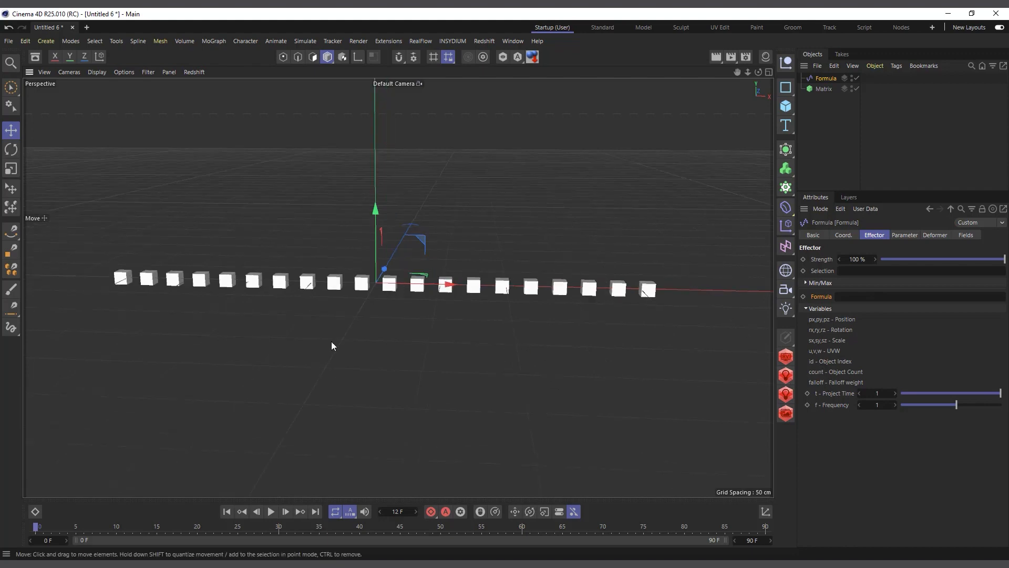
scroll(319, 310, up, 1)
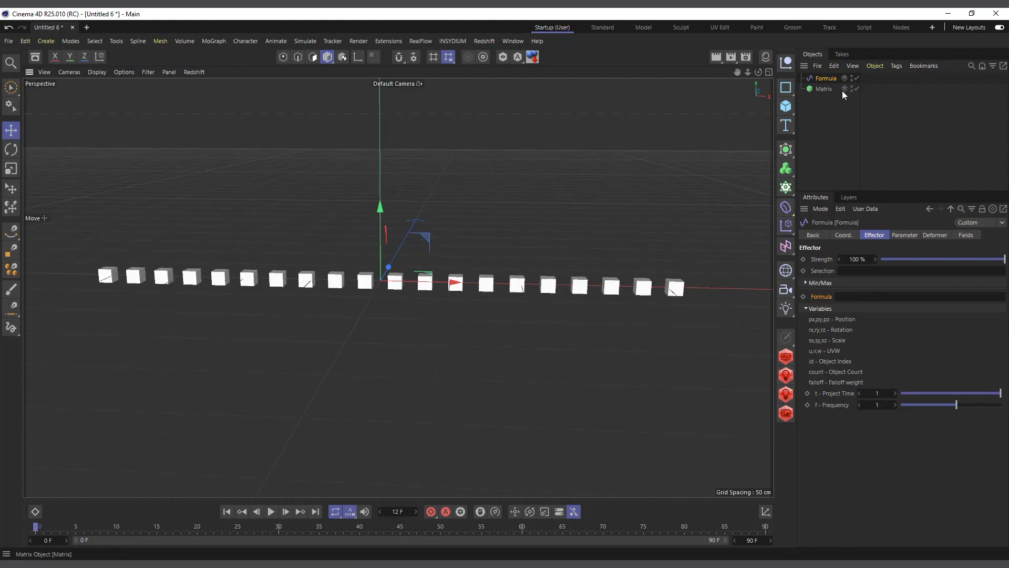
Set the matrix's transform display to Index so each clone shows its number
click(823, 89)
click(904, 236)
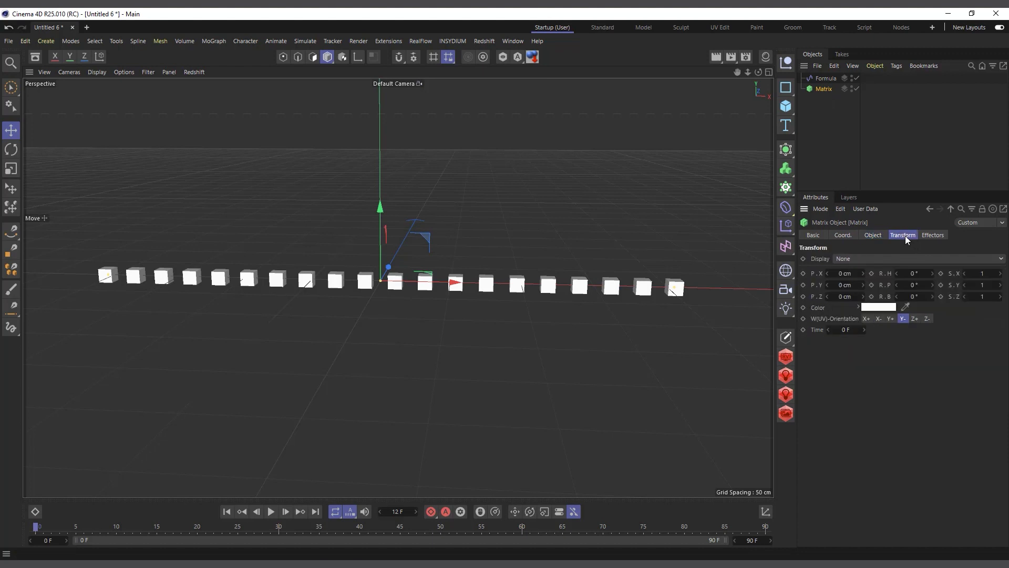
click(856, 259)
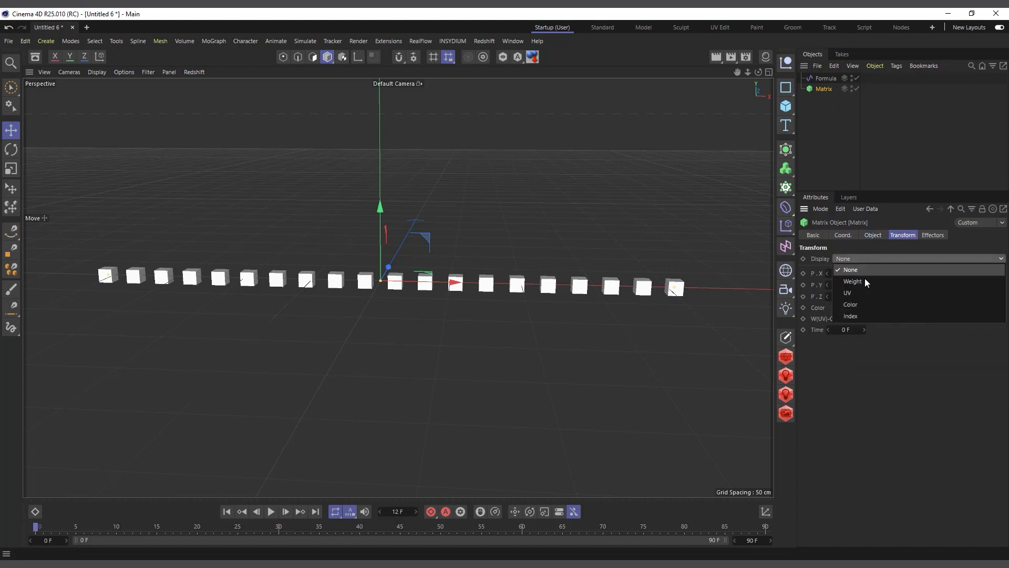
click(865, 317)
scroll(295, 310, up, 2)
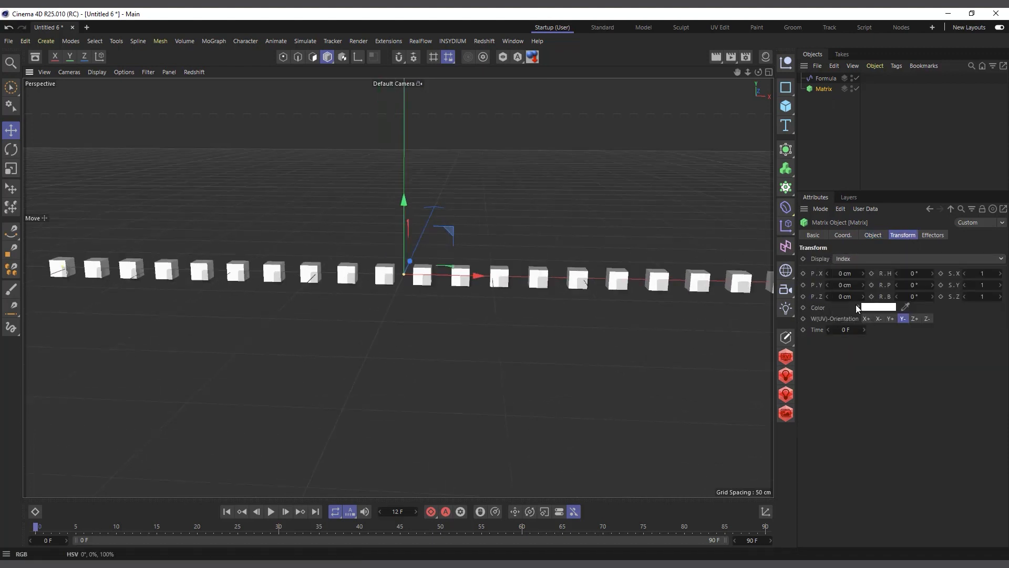
Set the matrix clones' color to near-black, RGB 25, 25, 25, and inspect the index numbers up close
click(882, 309)
drag(812, 400, 775, 425)
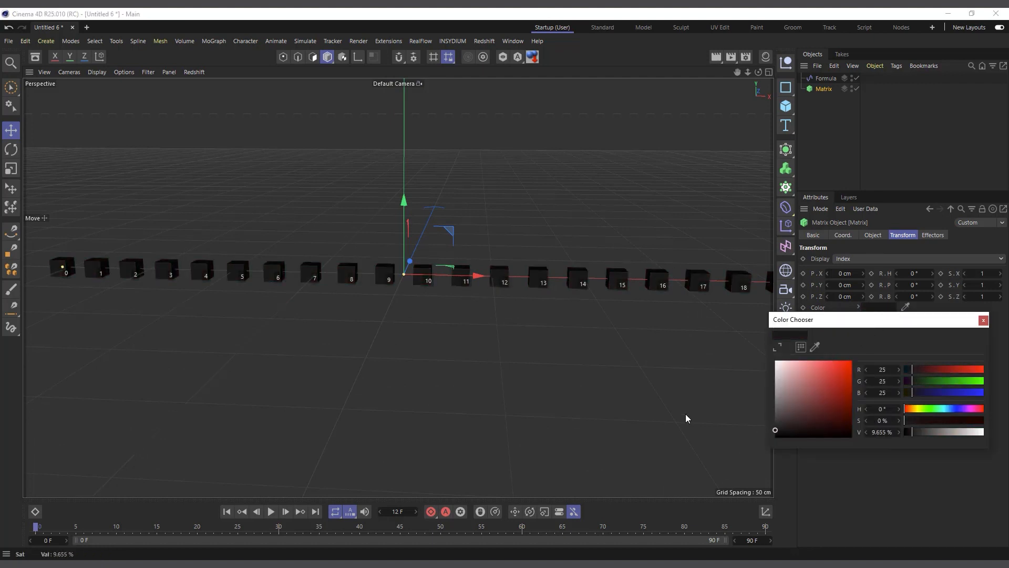
scroll(249, 342, up, 4)
scroll(318, 242, up, 3)
scroll(399, 284, down, 7)
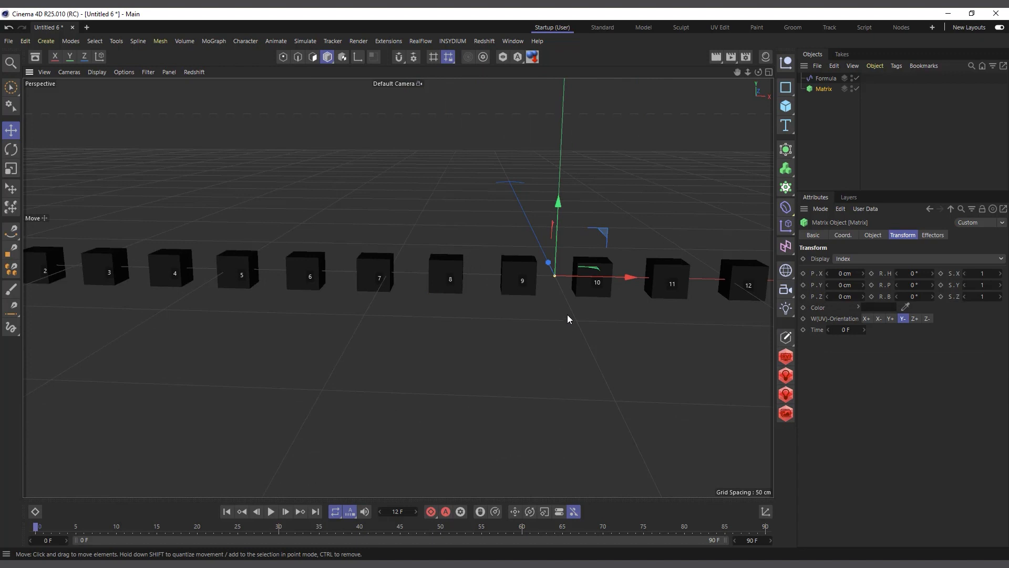
scroll(287, 292, up, 4)
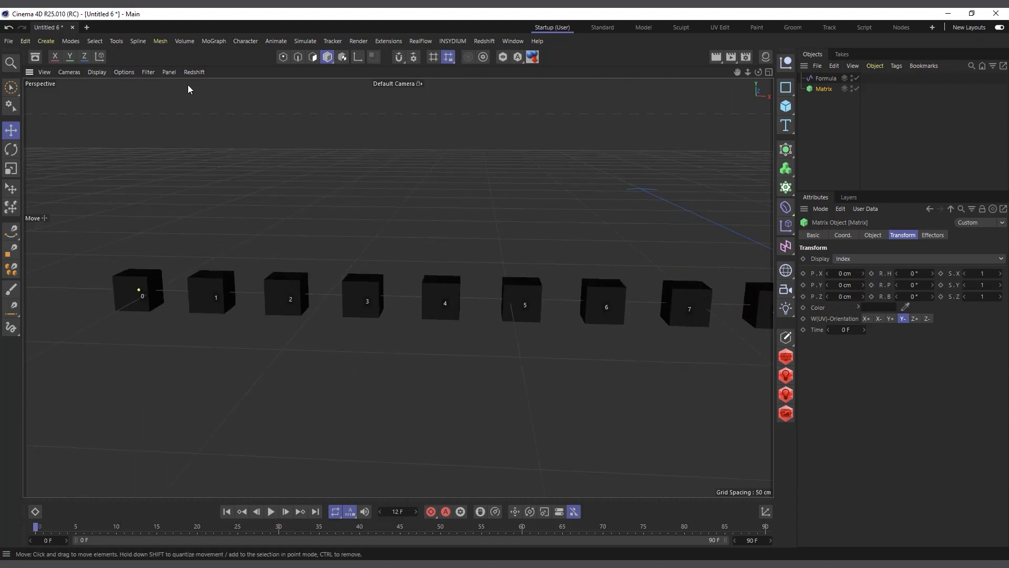
Hide the workplane grid in the viewport and inspect the numbered matrix clones along the whole row
click(151, 73)
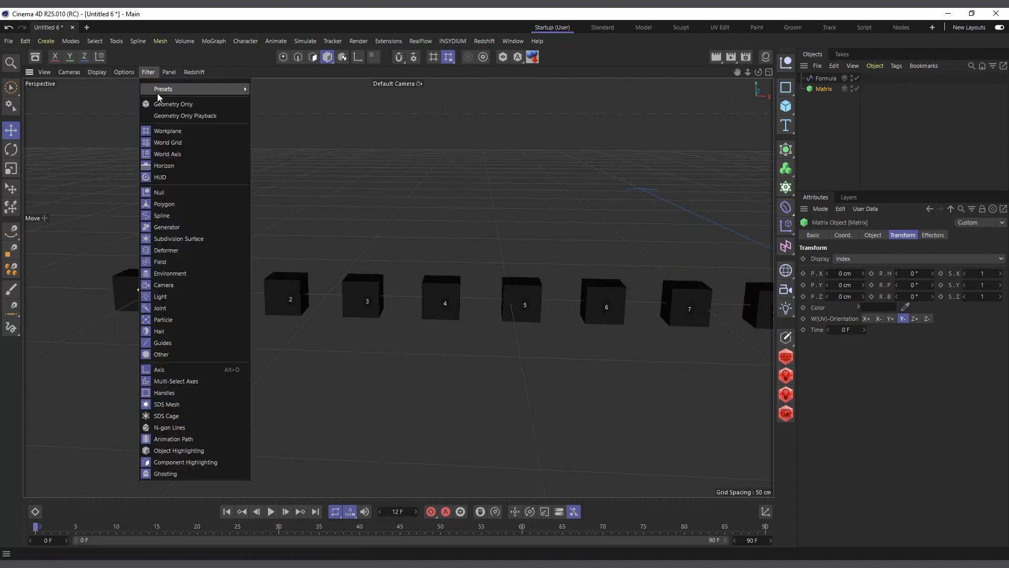
click(167, 132)
scroll(121, 266, up, 3)
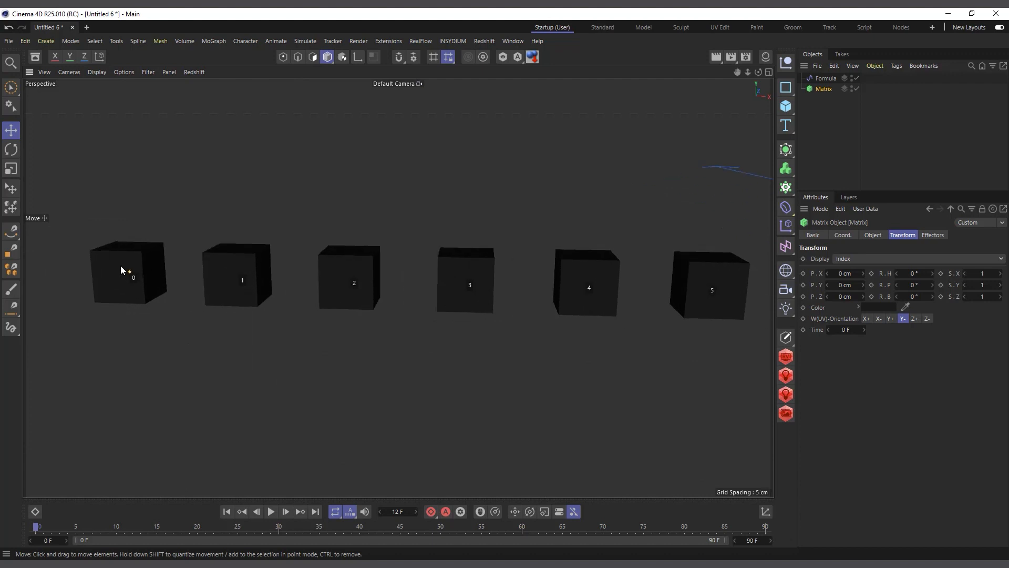
scroll(117, 308, down, 3)
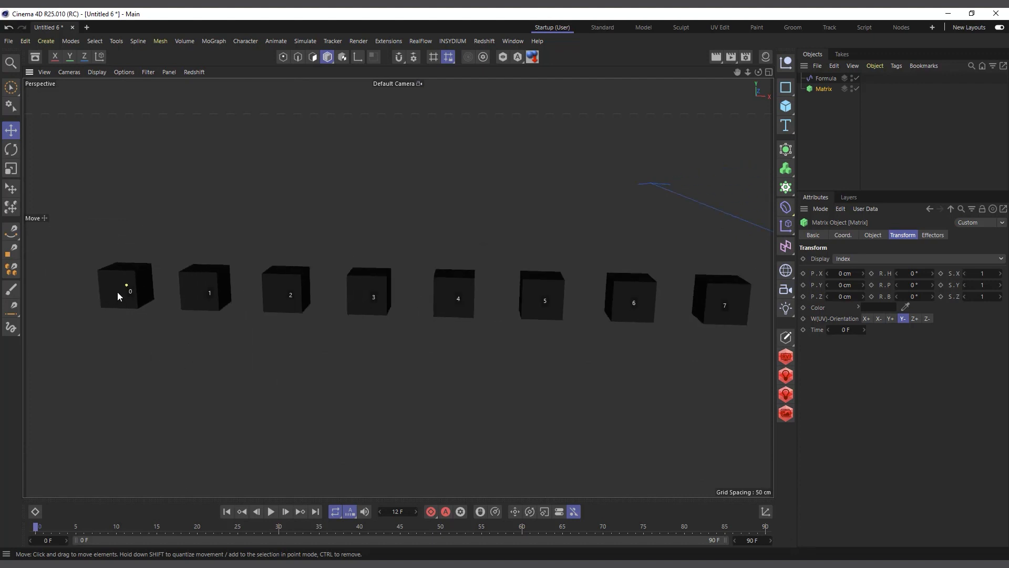
scroll(117, 291, down, 4)
scroll(699, 304, up, 4)
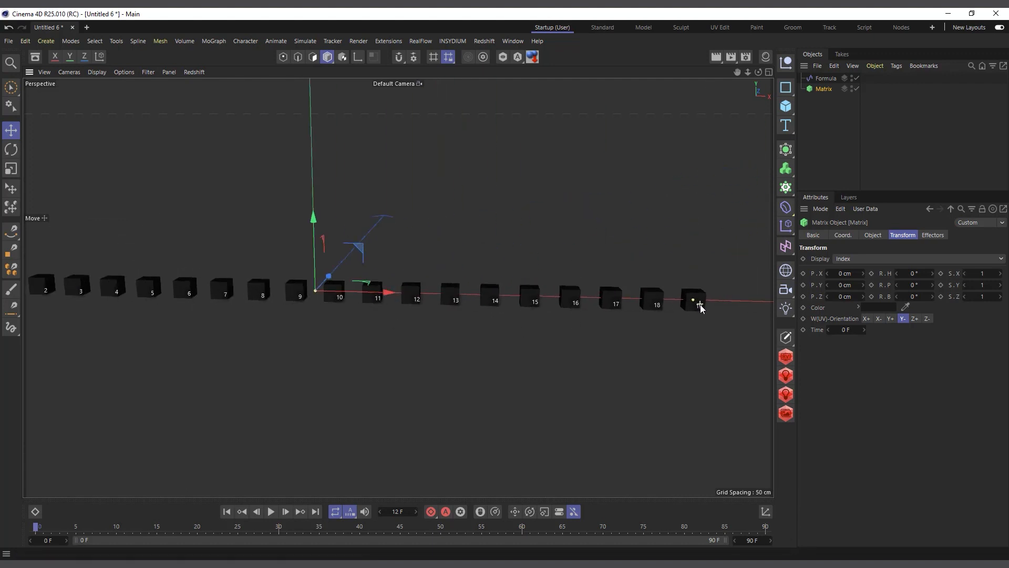
scroll(701, 307, down, 3)
scroll(729, 314, down, 2)
scroll(494, 313, up, 3)
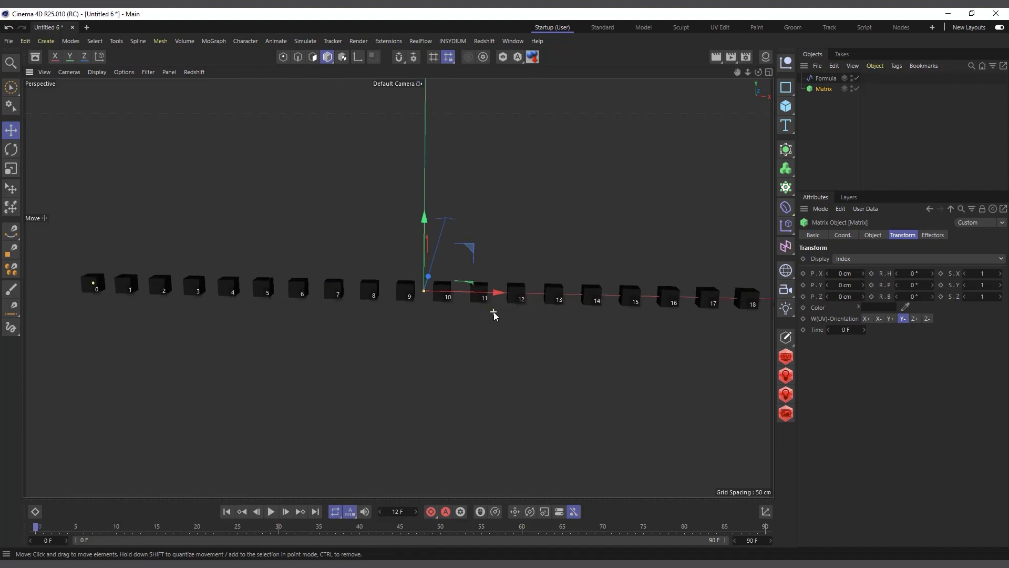
drag(758, 72, 760, 55)
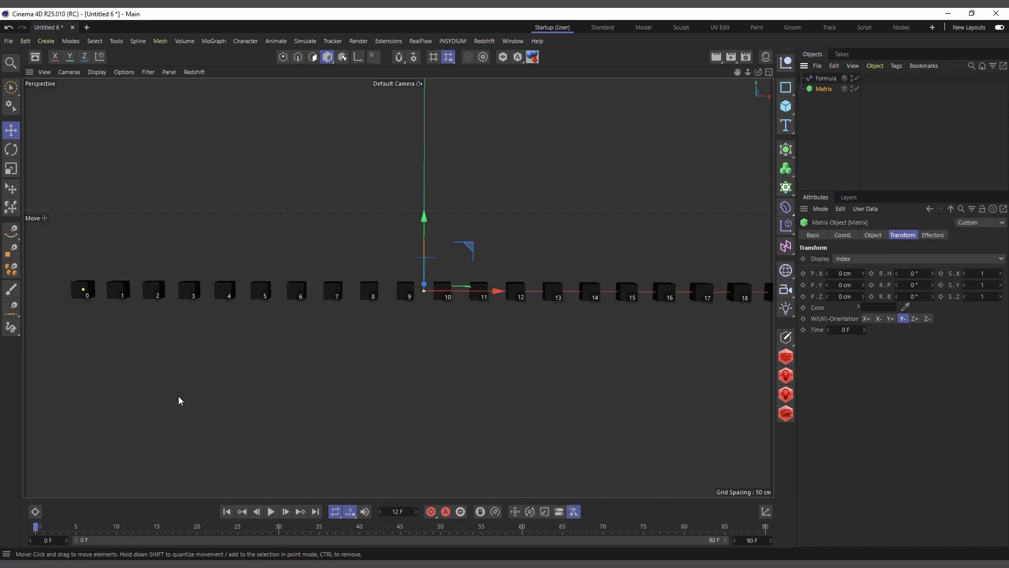
Enter id as the Formula effector's formula so each clone is offset by its index
click(833, 79)
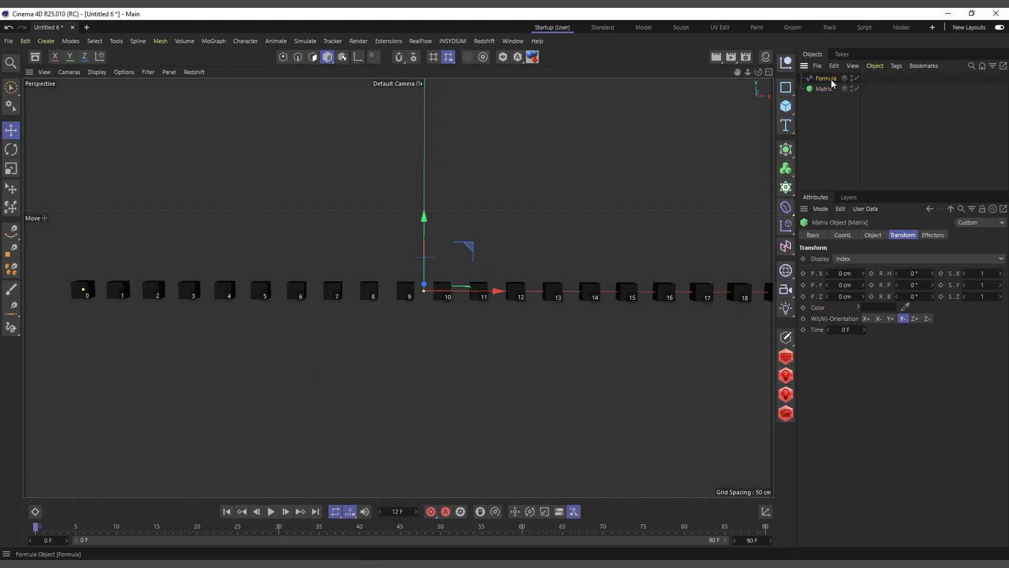
click(856, 297)
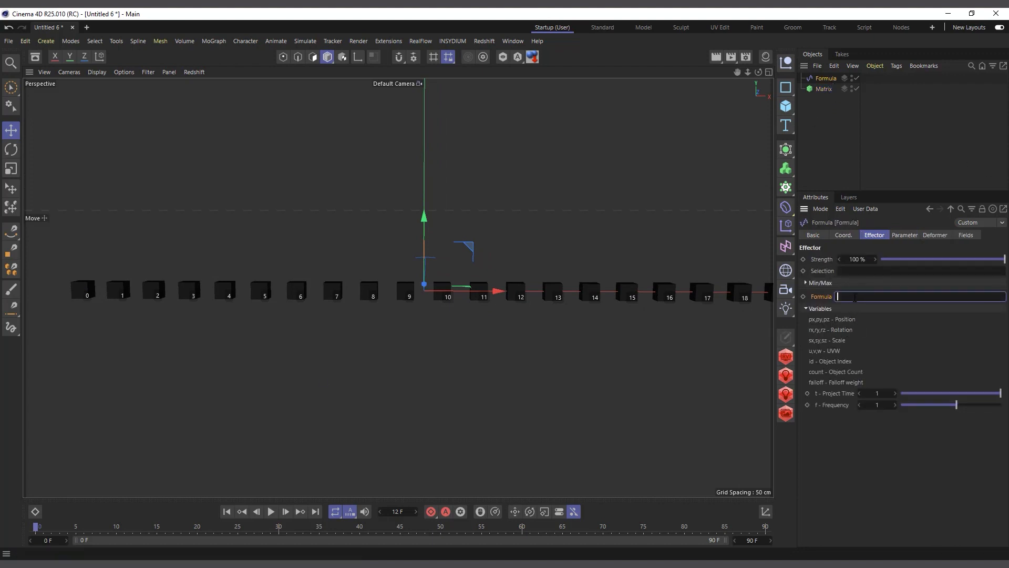
text(id)
key(Return)
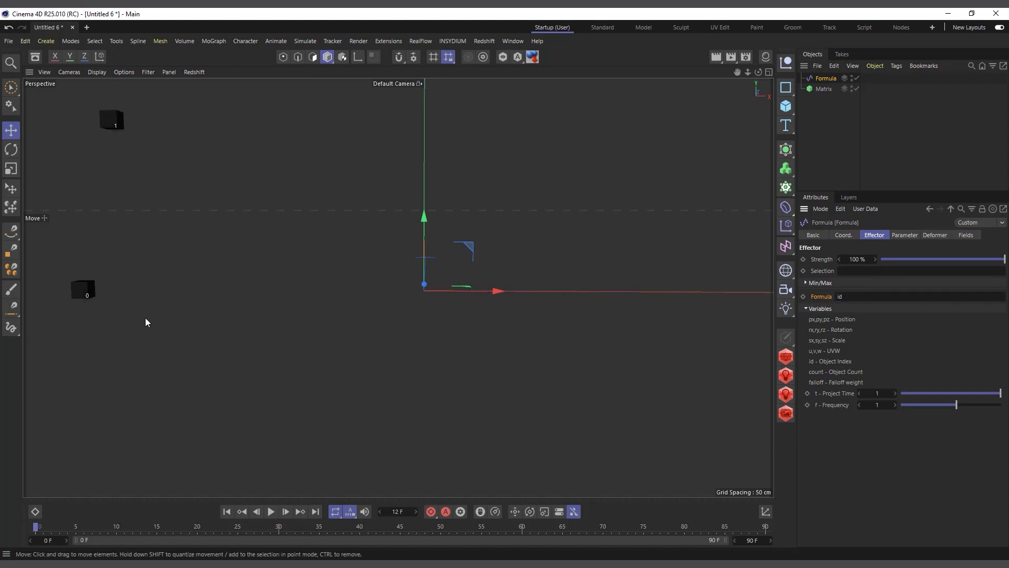
Set the Formula effector's Y position offset to 10 cm and inspect how the clones are offset by index
click(905, 235)
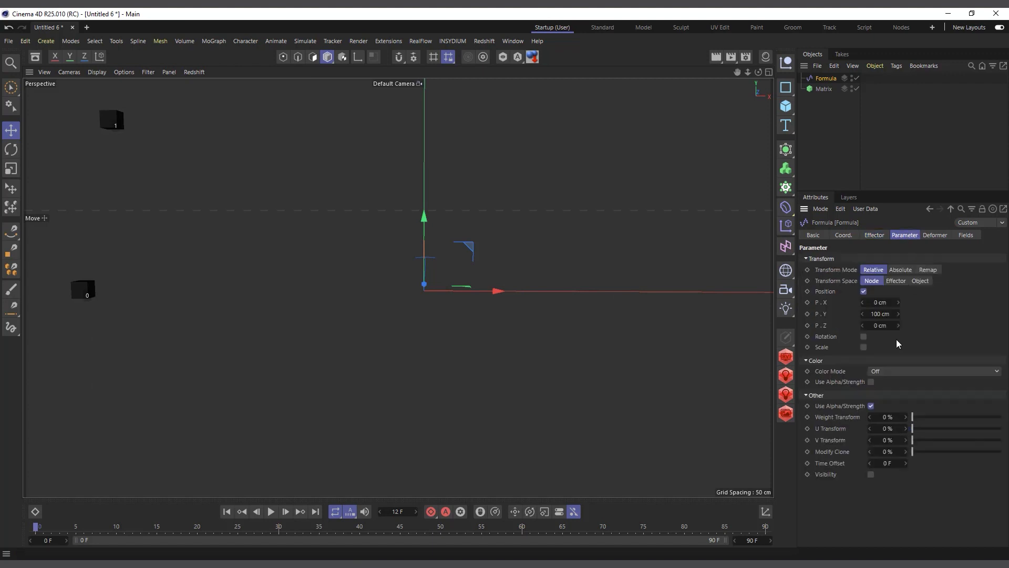
click(874, 235)
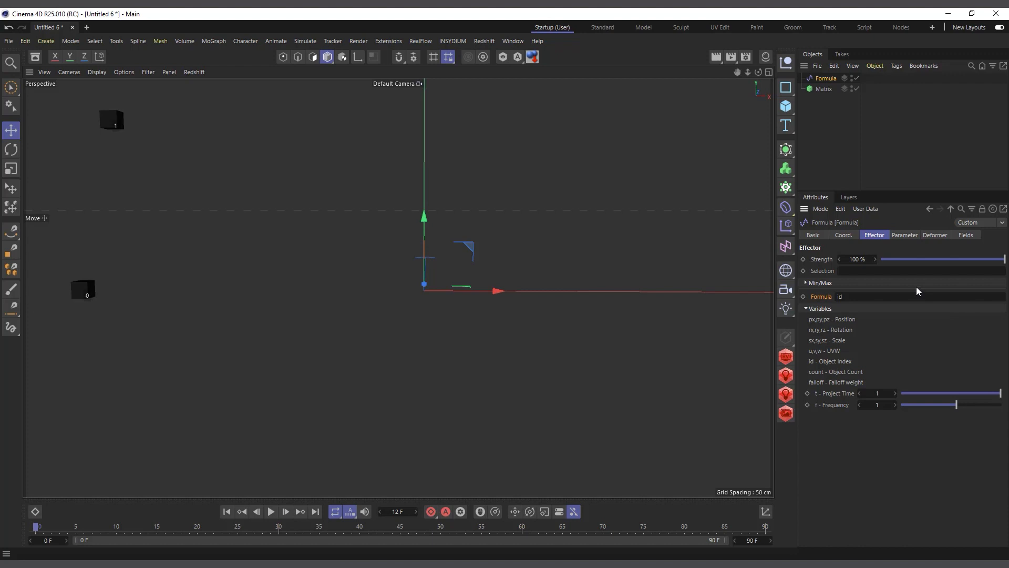
click(904, 235)
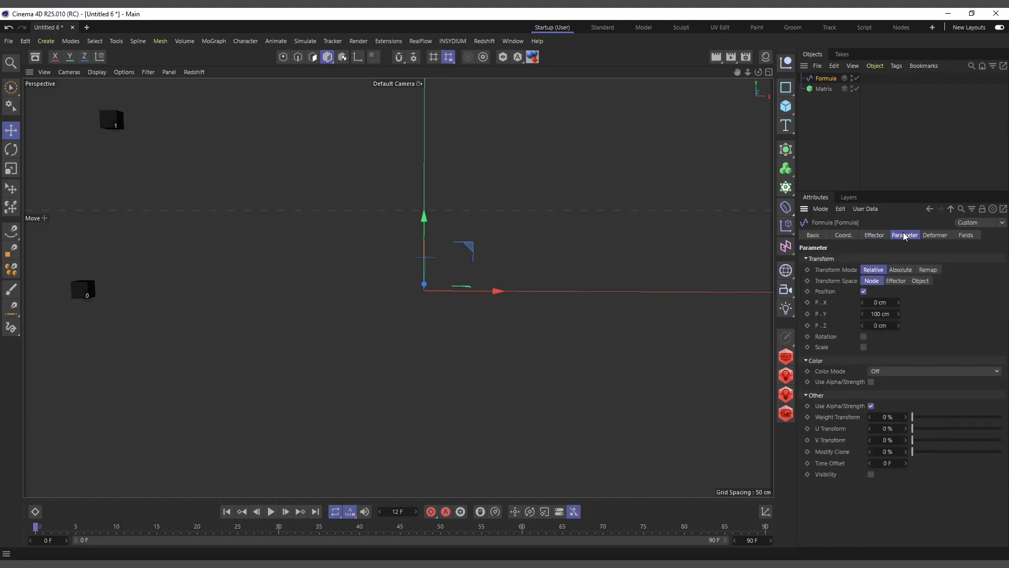
click(879, 314)
text(10)
key(Return)
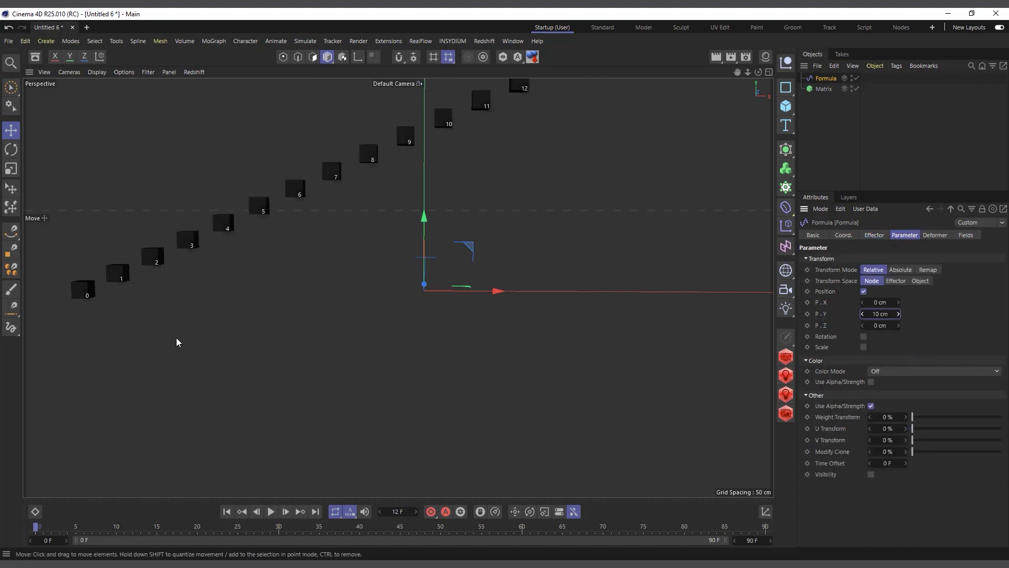
mouse_move(338, 375)
alt+mouse_down()
mouse_move(220, 378)
mouse_move(122, 312)
alt+mouse_up()
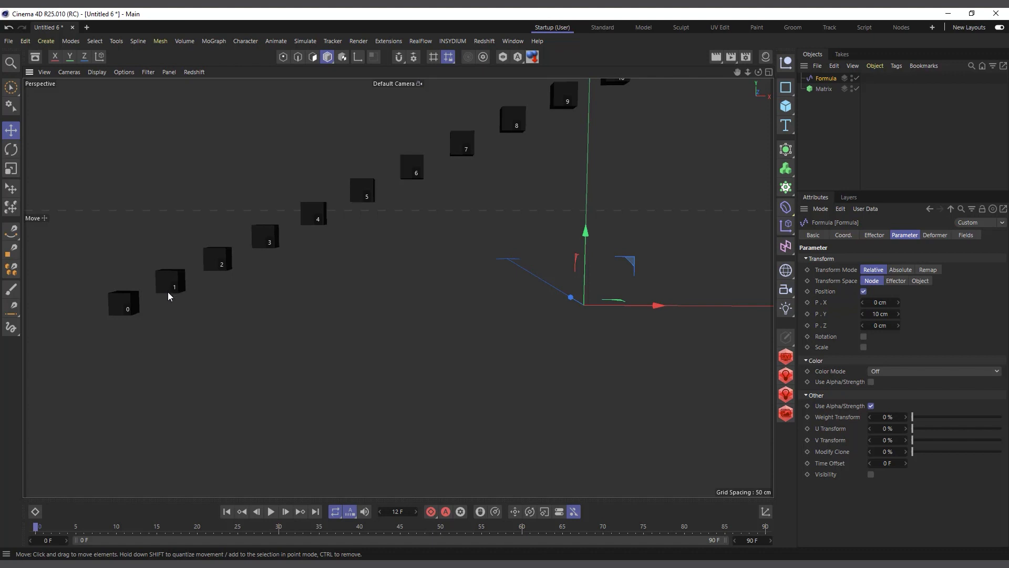
scroll(230, 381, down, 2)
scroll(455, 310, down, 2)
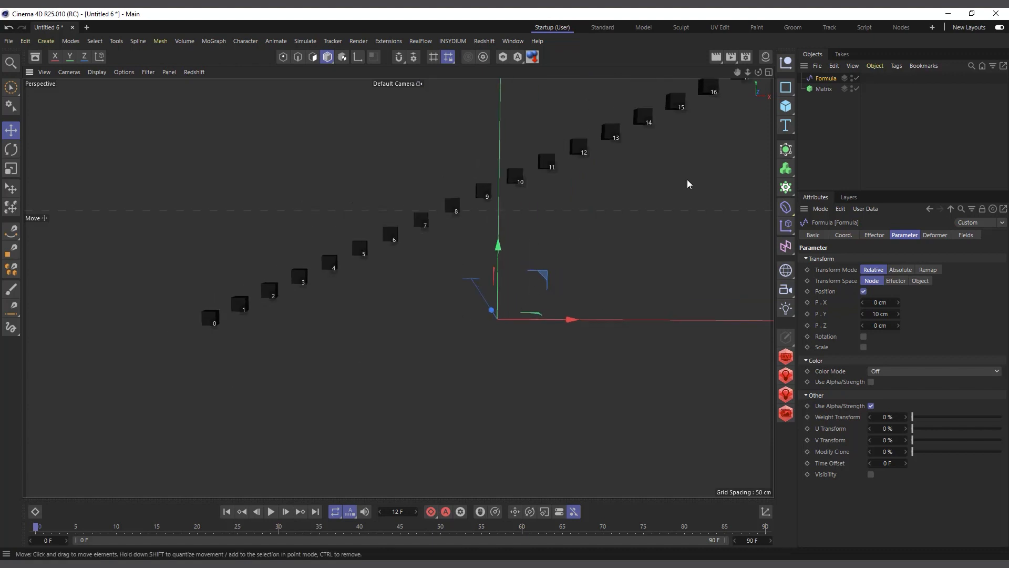
scroll(592, 289, up, 1)
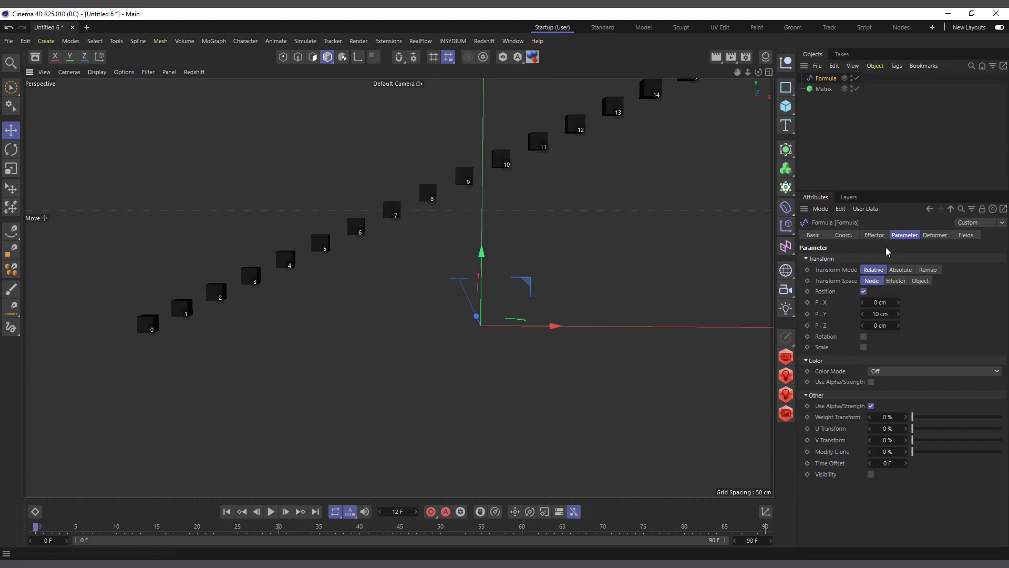
Change the Formula effector's formula to id=2 and inspect the clones around index 2
click(874, 235)
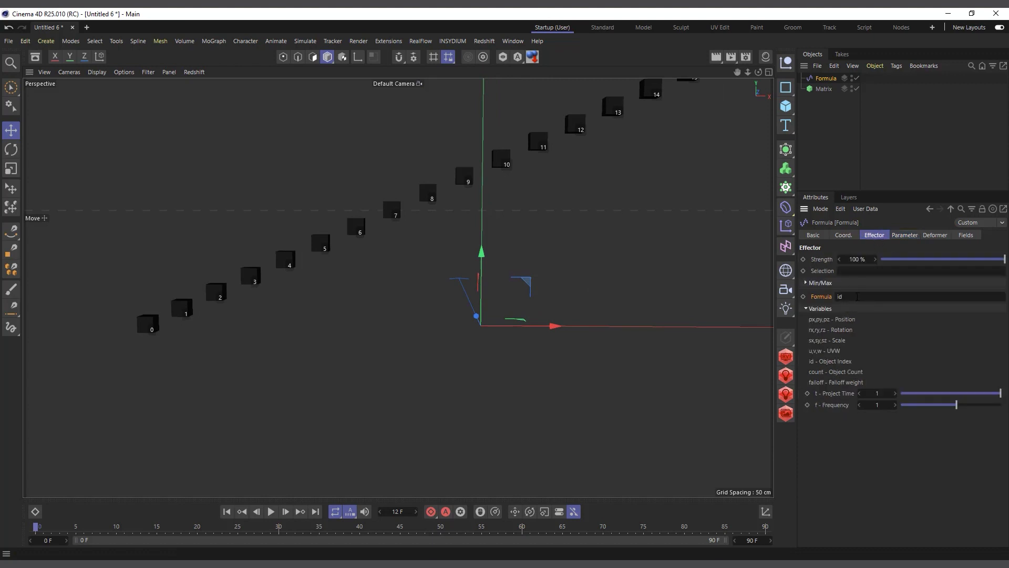
click(857, 298)
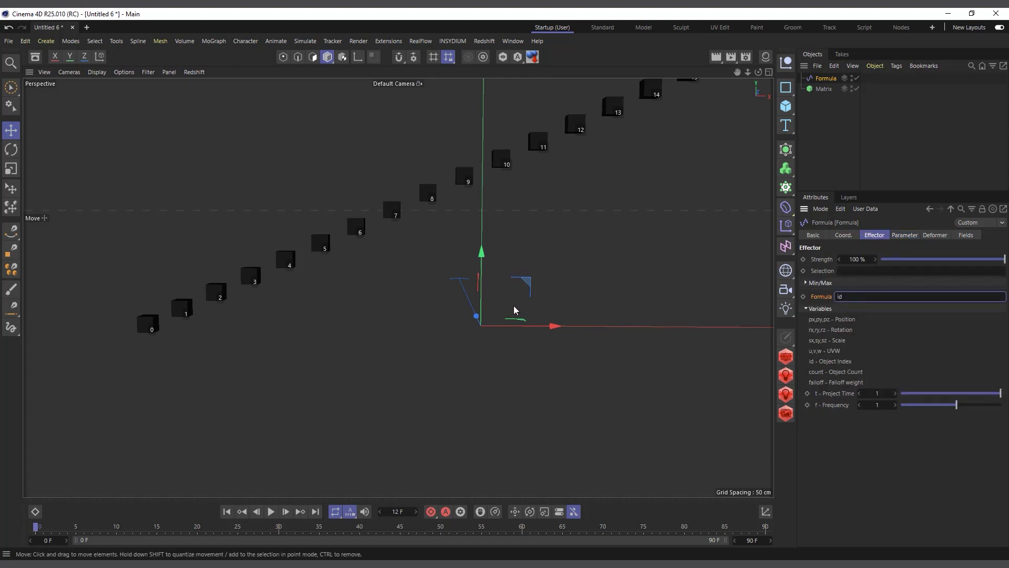
scroll(502, 332, up, 1)
click(874, 297)
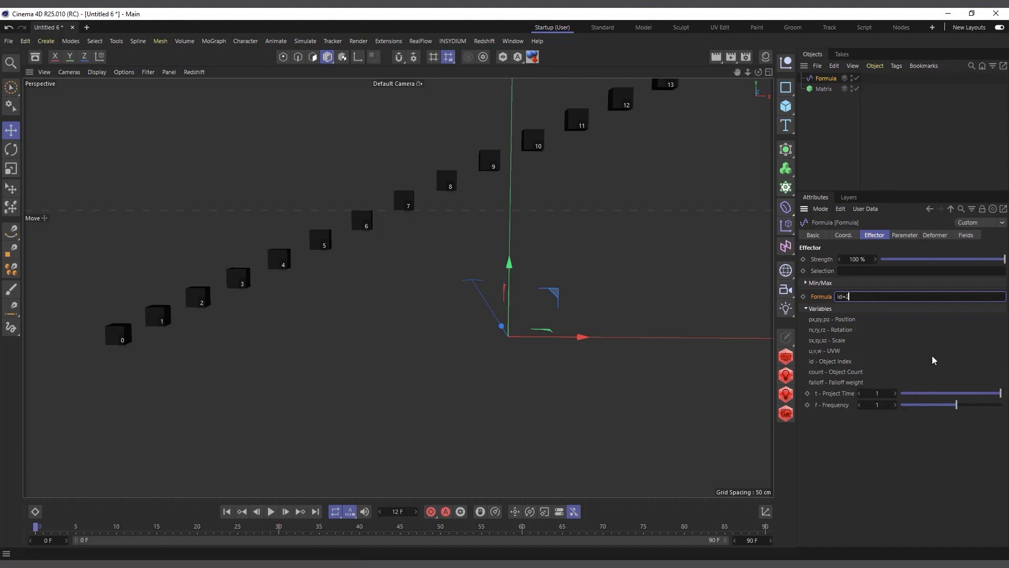
key(Return)
scroll(131, 327, up, 3)
scroll(178, 344, up, 1)
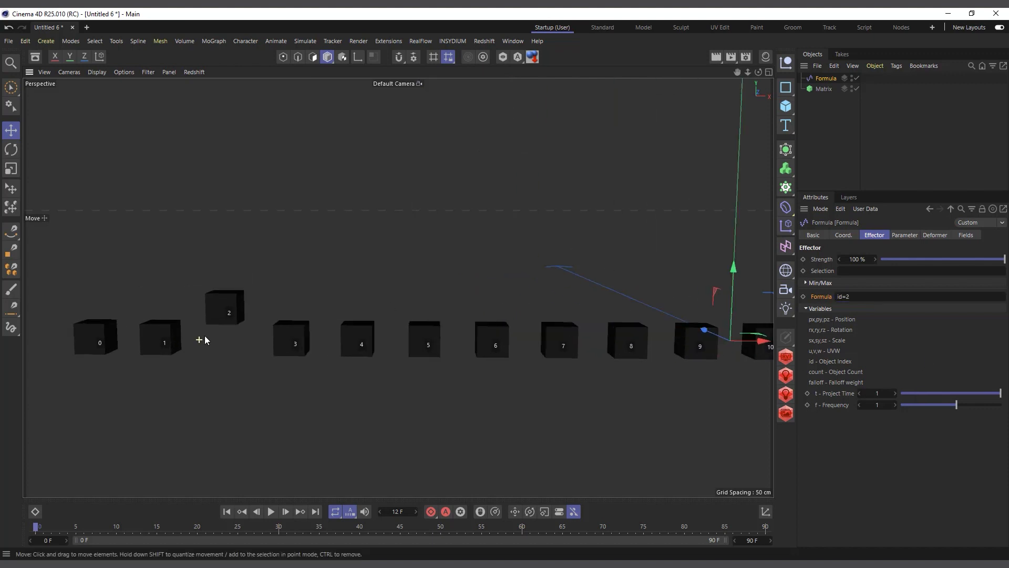
scroll(218, 324, up, 1)
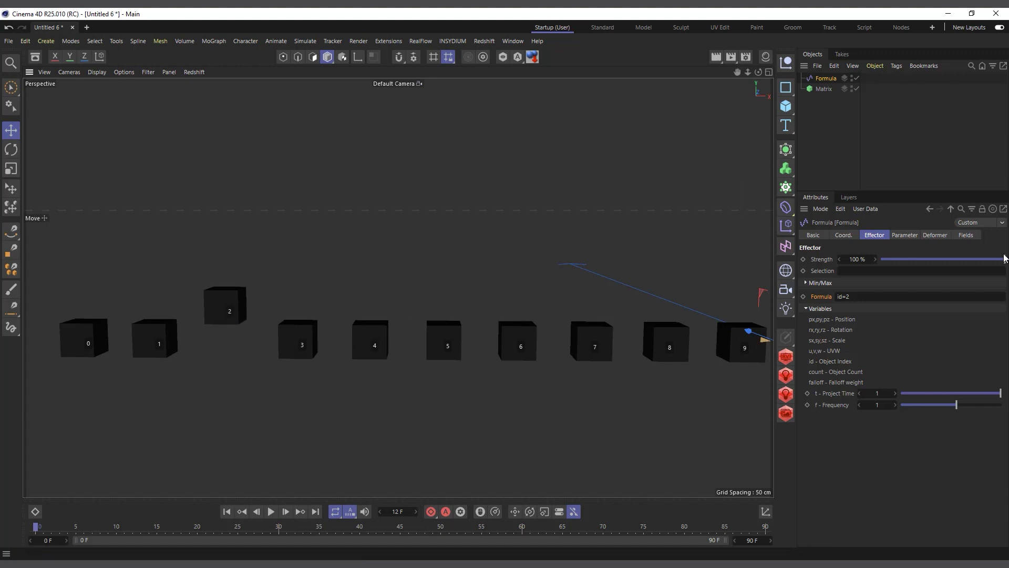
Raise the Formula effector's Y position offset to 26 cm and enable rotation with a pitch of 42°
click(911, 236)
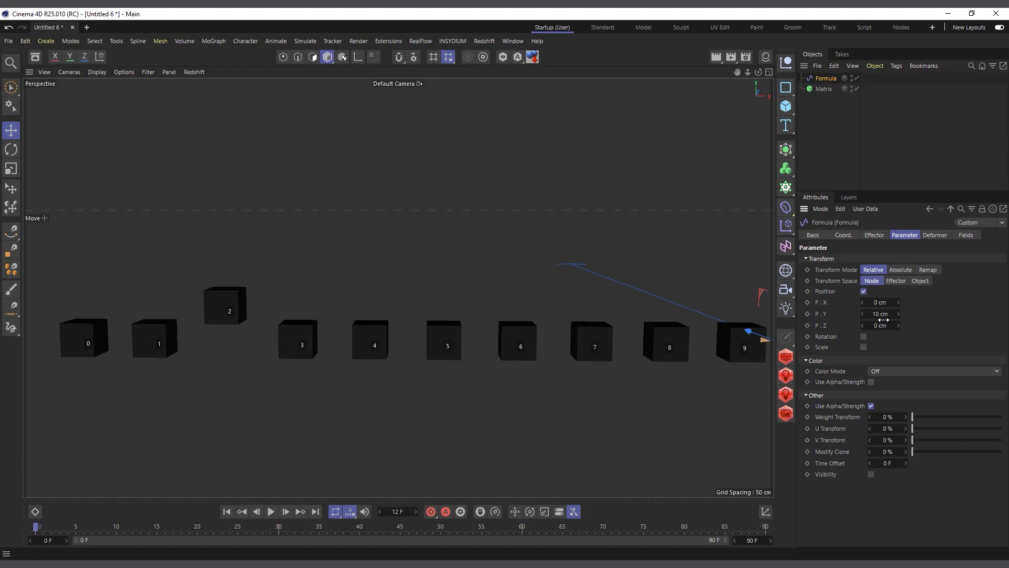
mouse_move(883, 313)
mouse_down()
mouse_move(896, 313)
mouse_move(888, 314)
mouse_up()
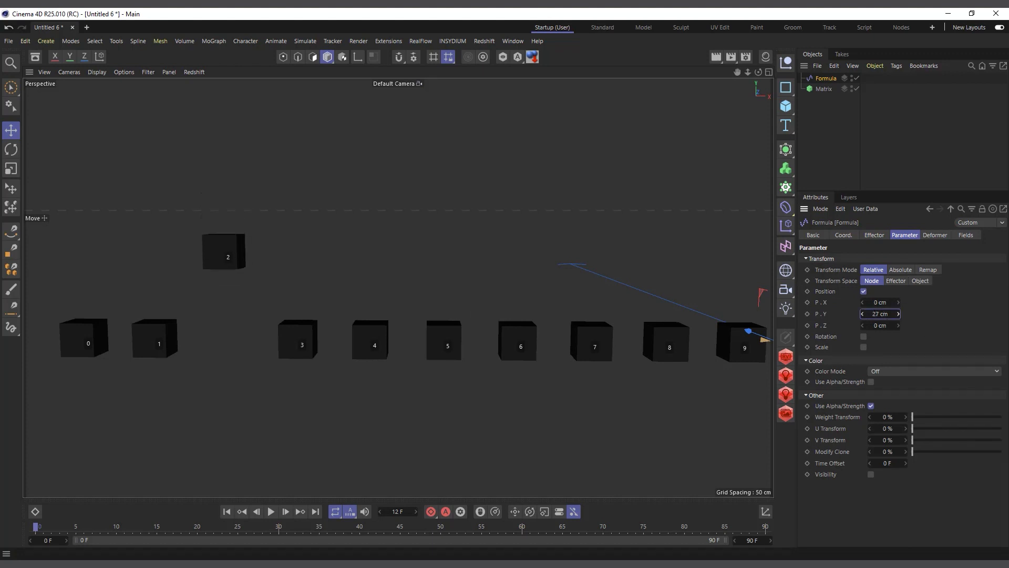
click(864, 336)
drag(880, 359, 902, 359)
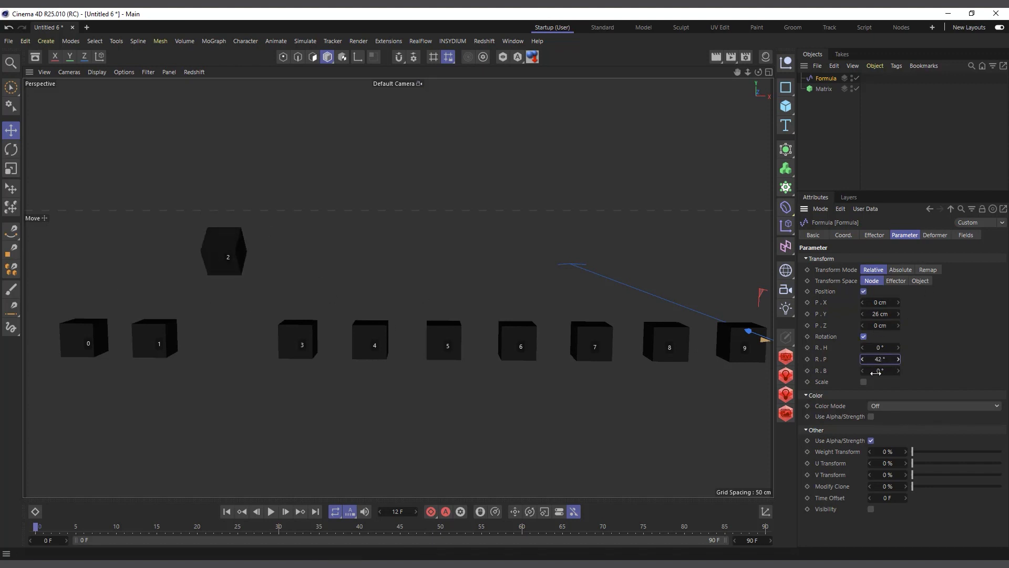
scroll(231, 314, down, 2)
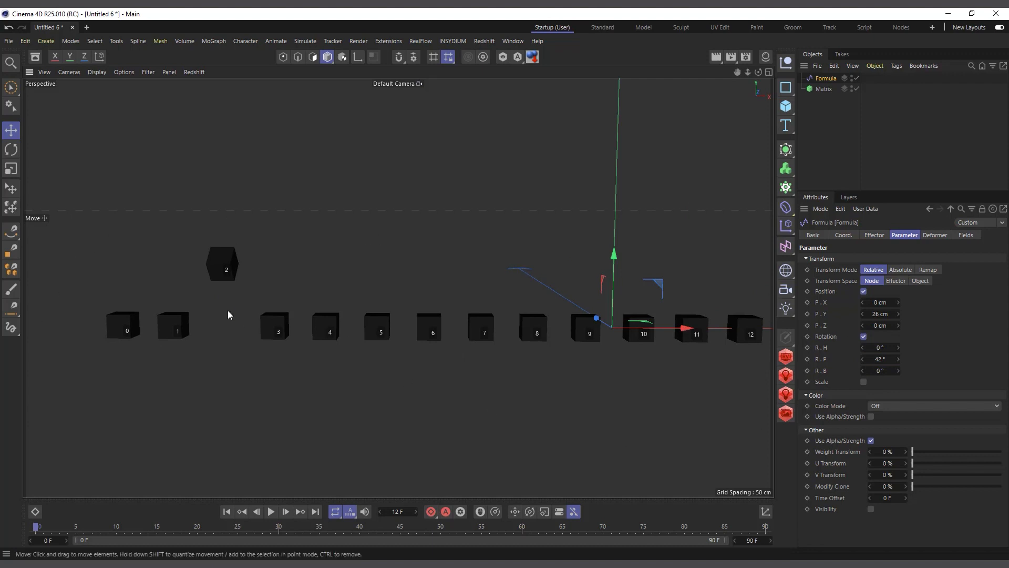
scroll(288, 380, down, 1)
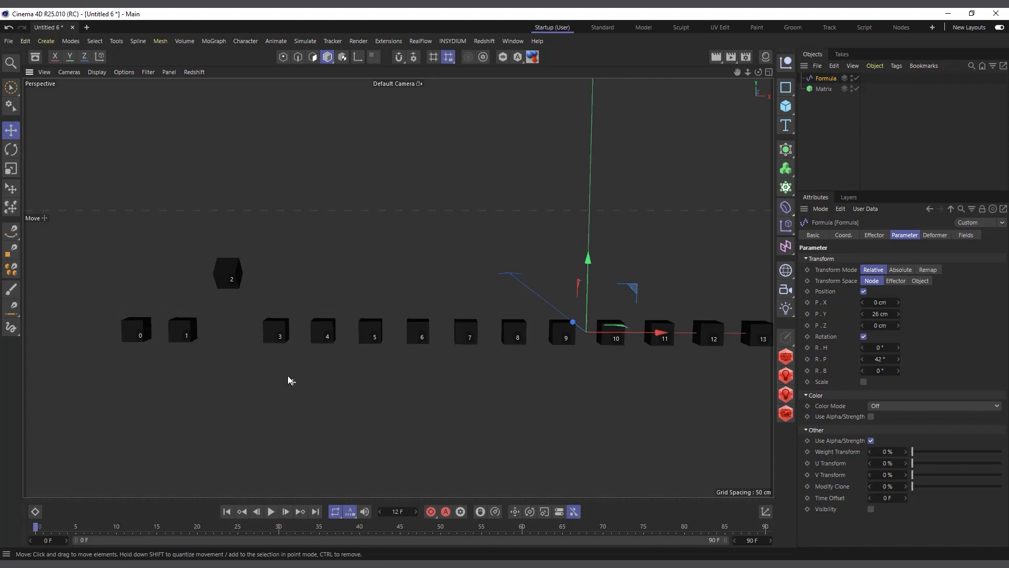
Change the Formula effector's formula to id>4 and check the result along the whole clone row
click(874, 235)
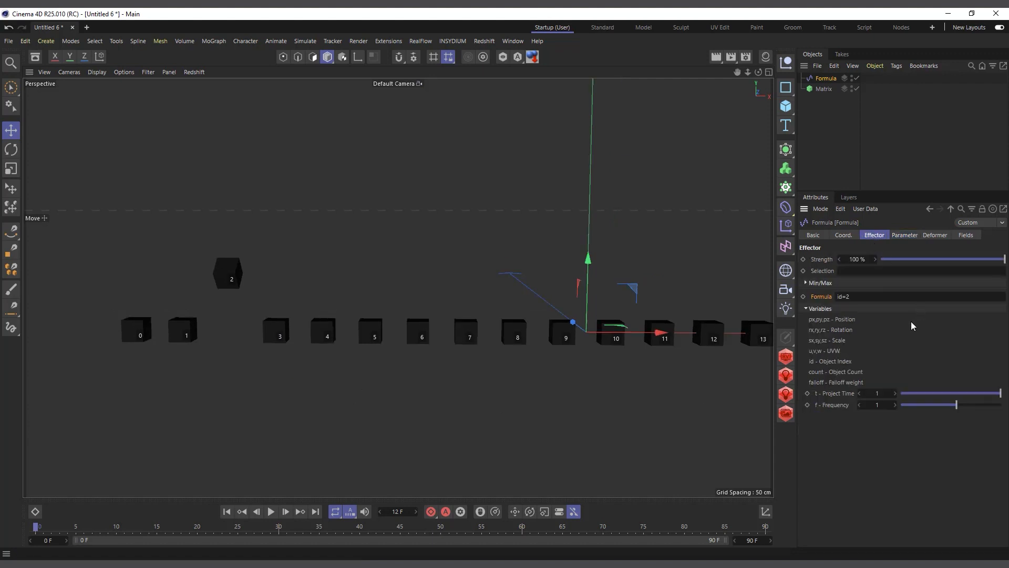
click(865, 296)
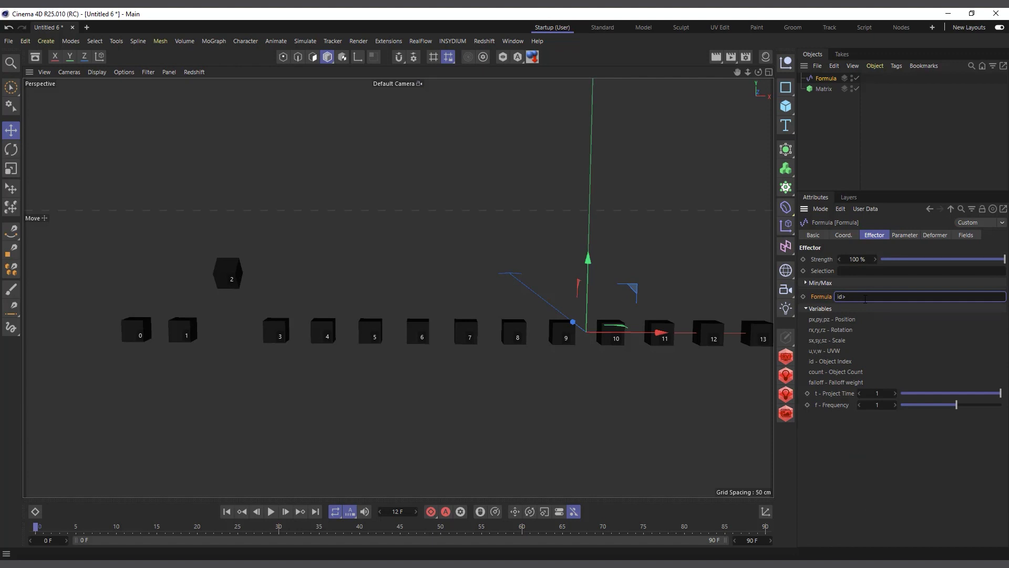
key(Return)
scroll(209, 323, down, 3)
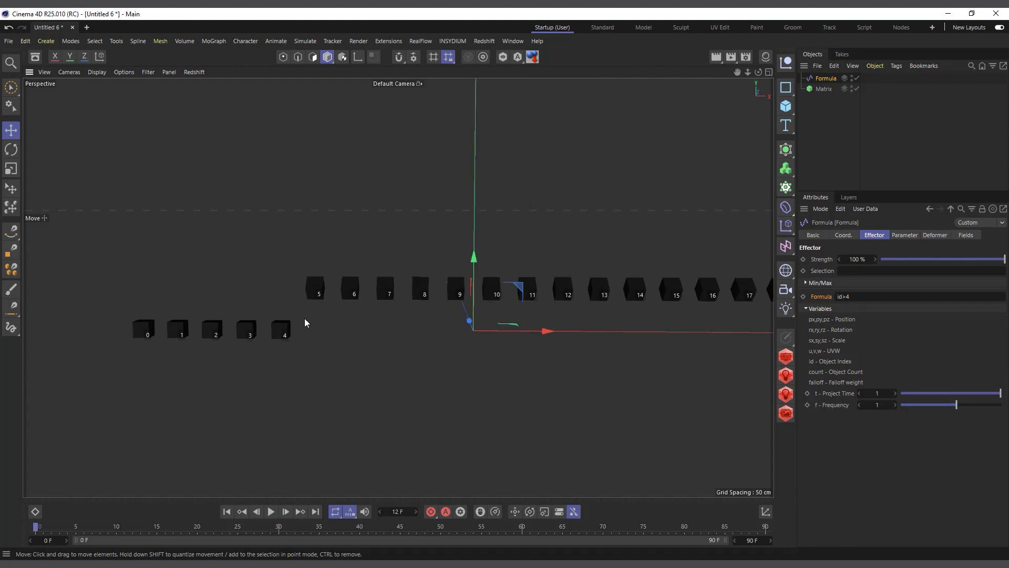
scroll(305, 322, down, 2)
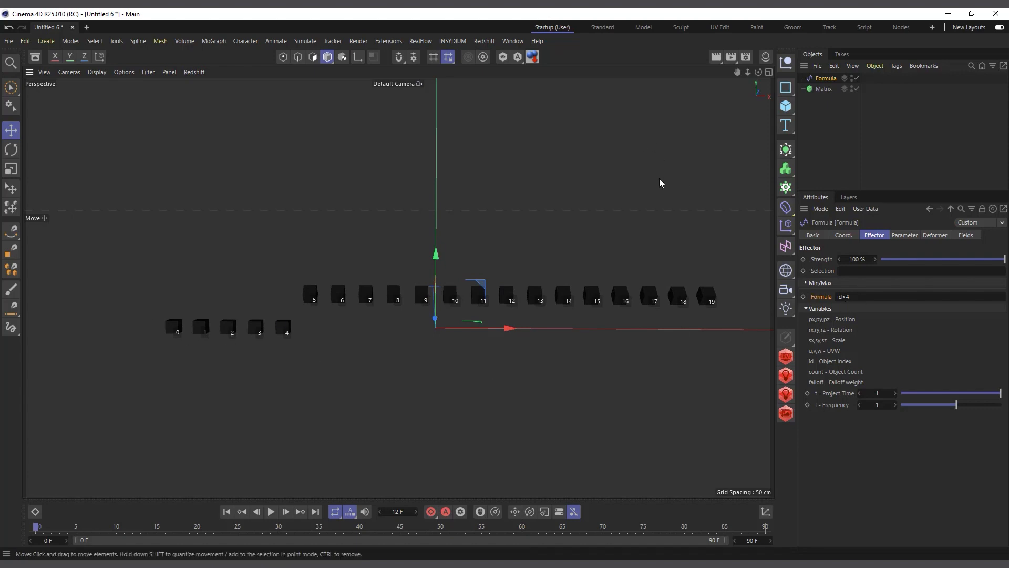
Switch to the Help window, examine the Formula appendix's operators, functions and constants, and return to Cinema 4D
key(alt+Tab)
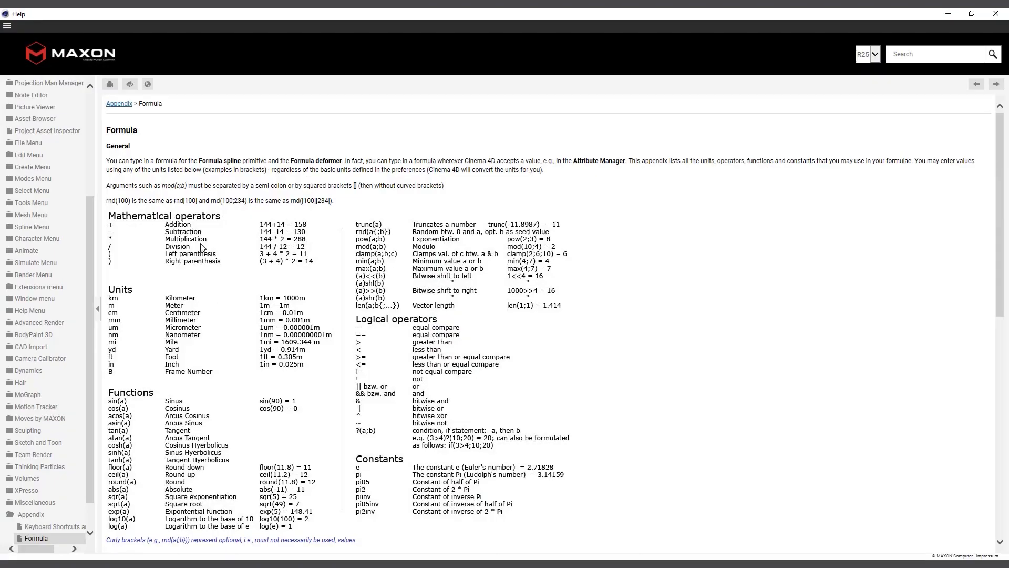
scroll(203, 248, down, 3)
scroll(202, 247, up, 3)
scroll(215, 254, down, 1)
scroll(216, 255, down, 3)
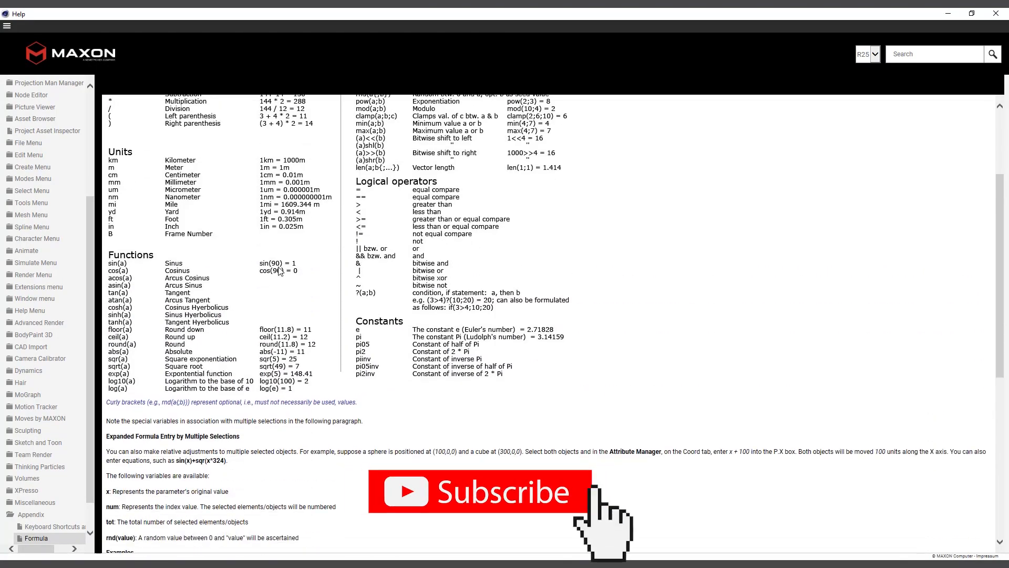
scroll(279, 269, up, 2)
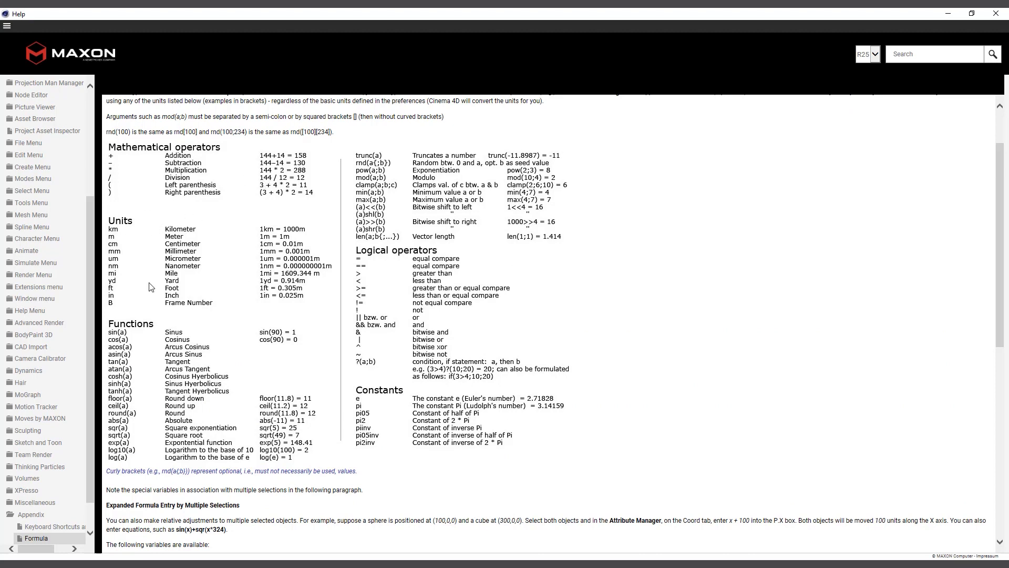
scroll(336, 308, up, 2)
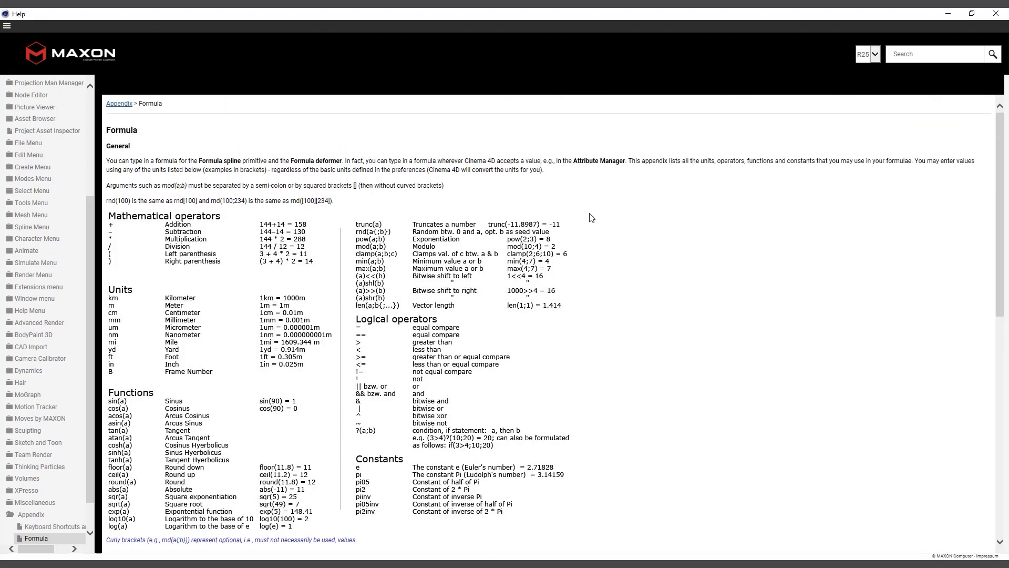
click(948, 15)
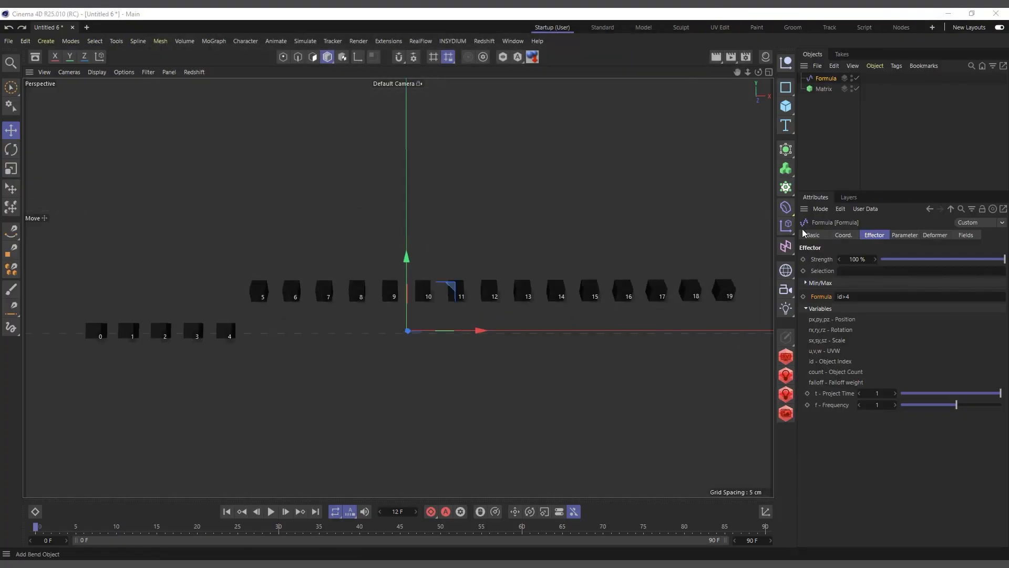
Change the Formula effector's formula to id so each clone is driven by its own index
click(864, 298)
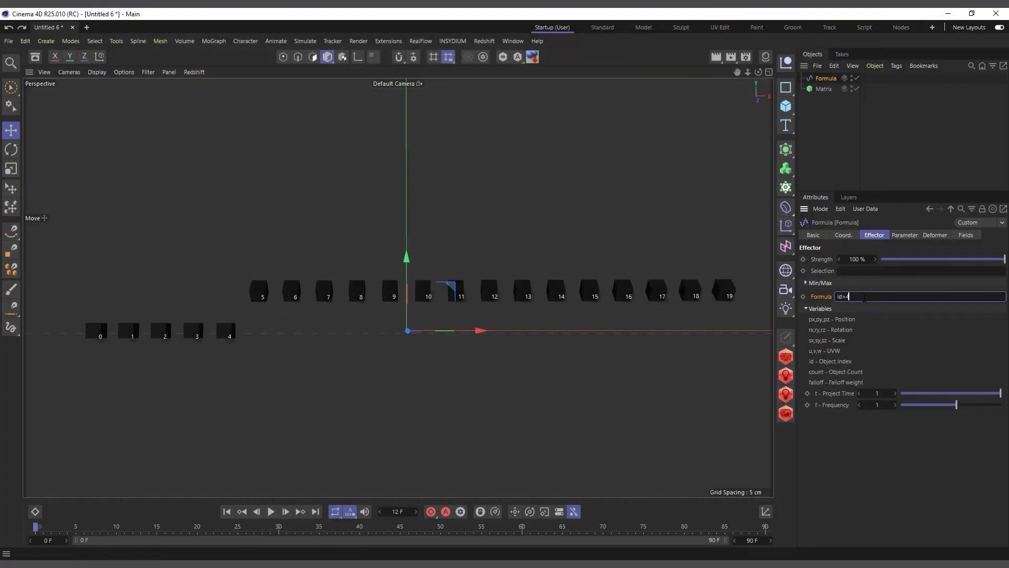
key(BackSpace)
key(Return)
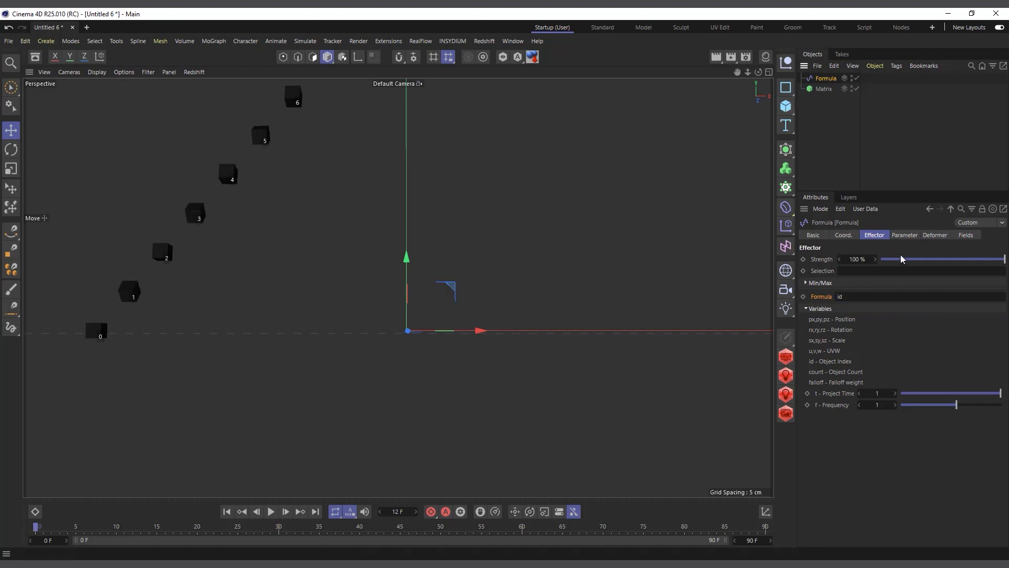
Set the Formula effector's Y position offset to 100 cm and turn off its rotation
click(904, 235)
click(875, 314)
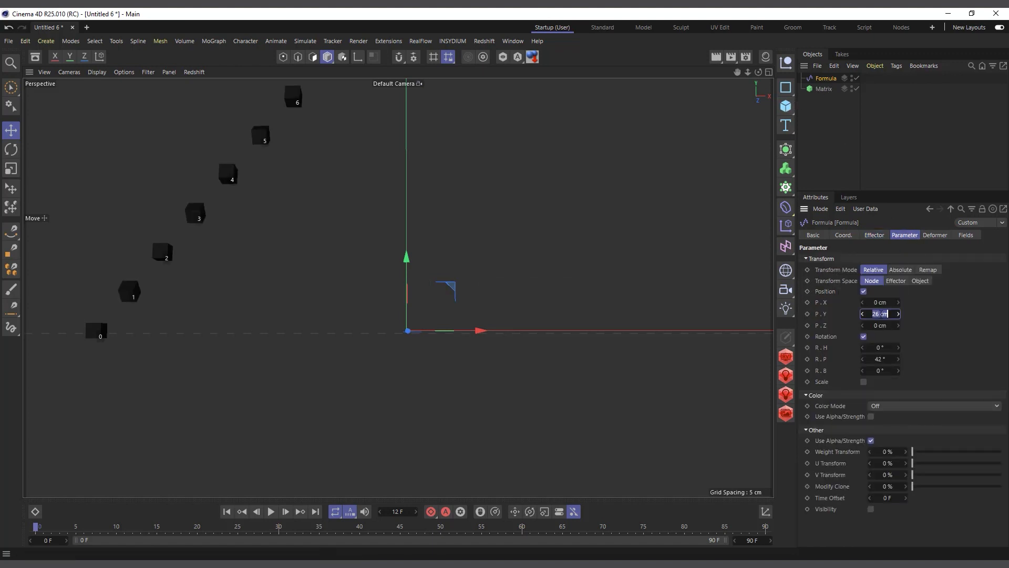
text(100)
key(Return)
click(863, 337)
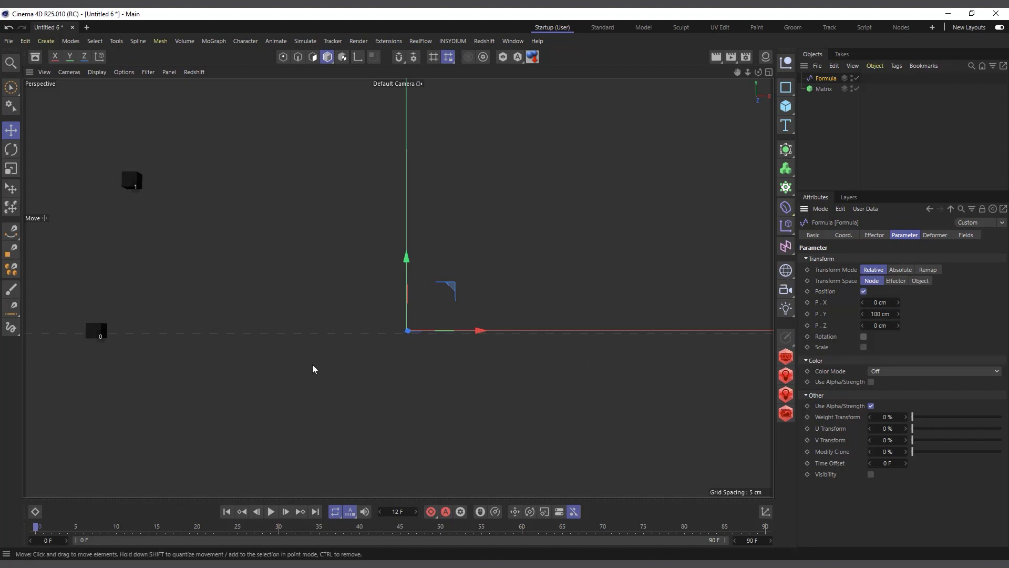
Examine how the id formula spaces the clones vertically, from clone 0 up to clone 19
scroll(284, 419, down, 2)
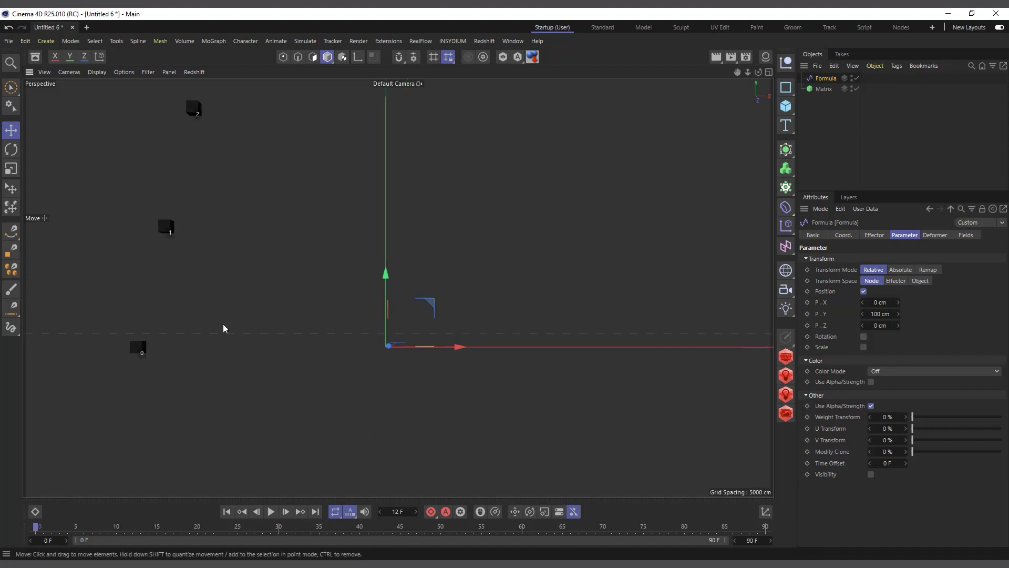
scroll(352, 370, down, 5)
scroll(348, 377, up, 6)
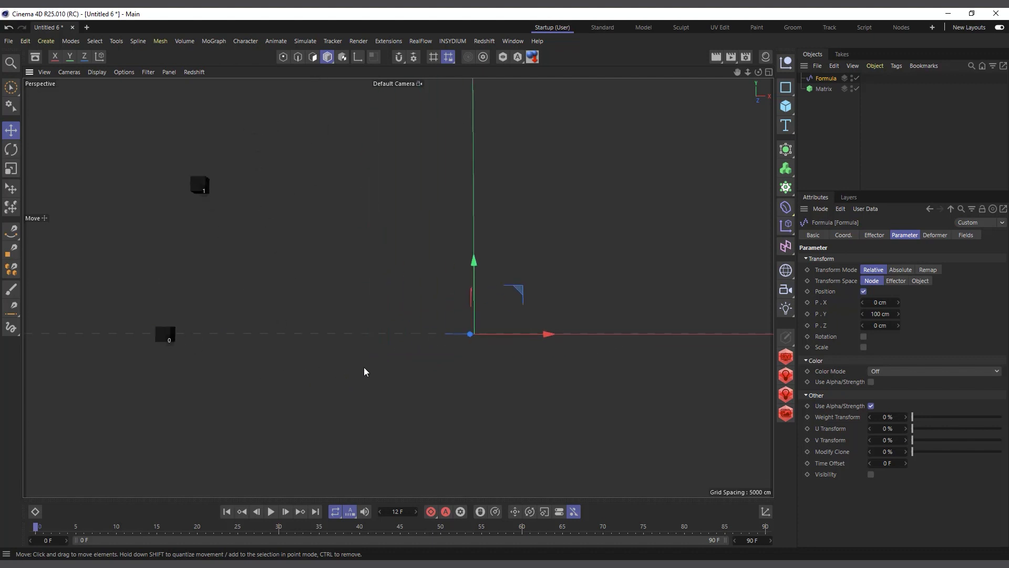
click(877, 236)
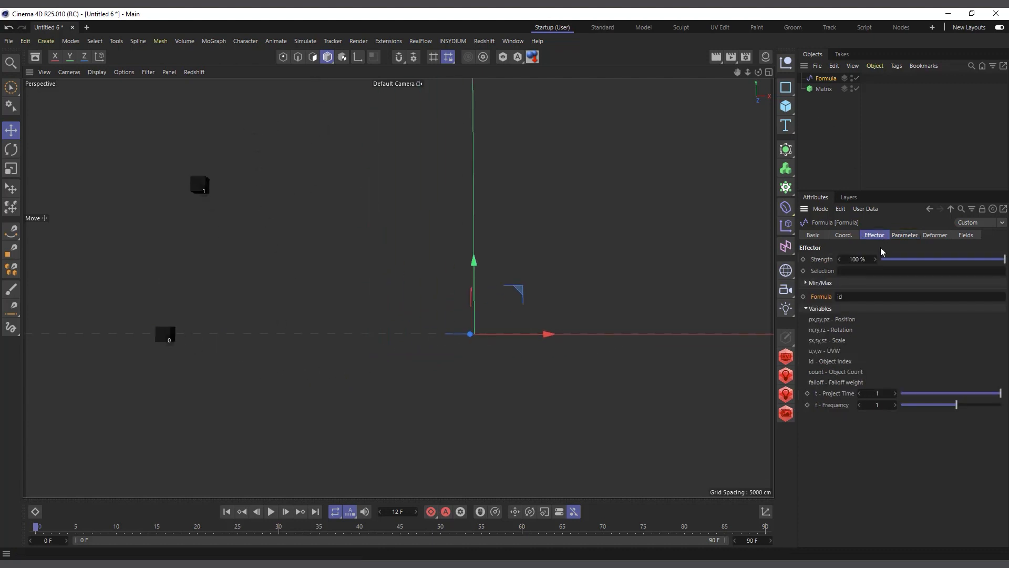
click(859, 294)
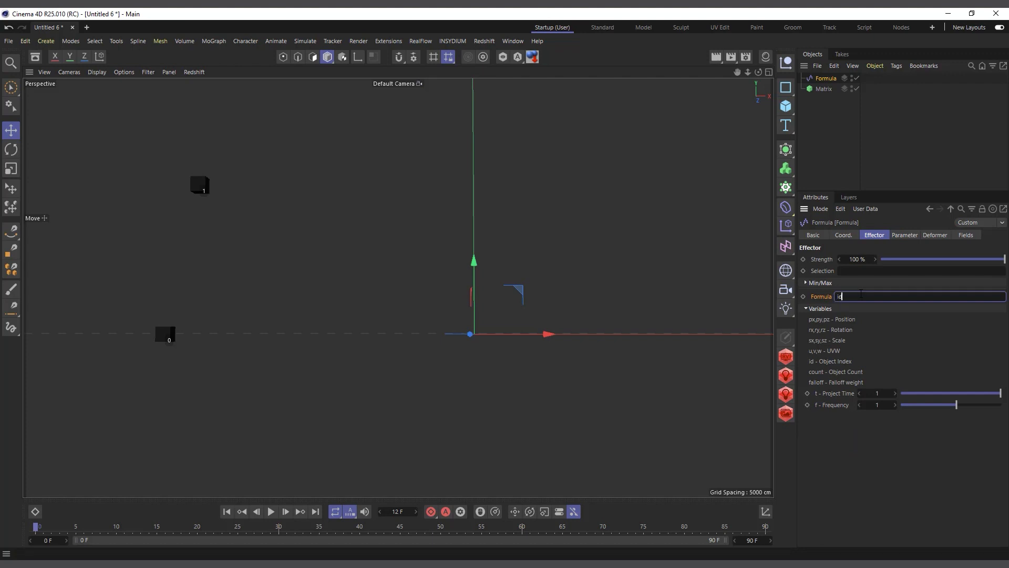
scroll(81, 476, down, 8)
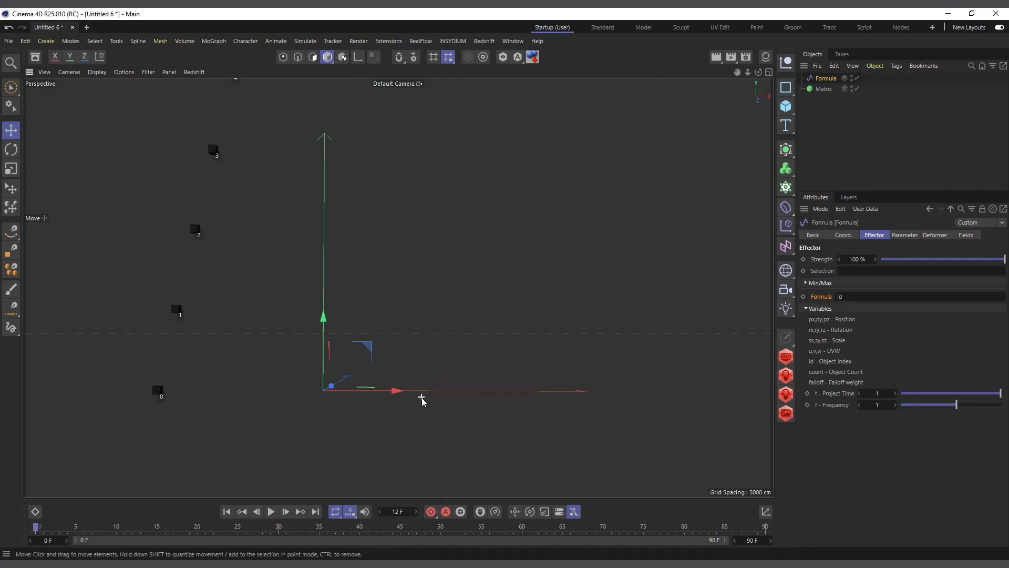
scroll(413, 329, down, 10)
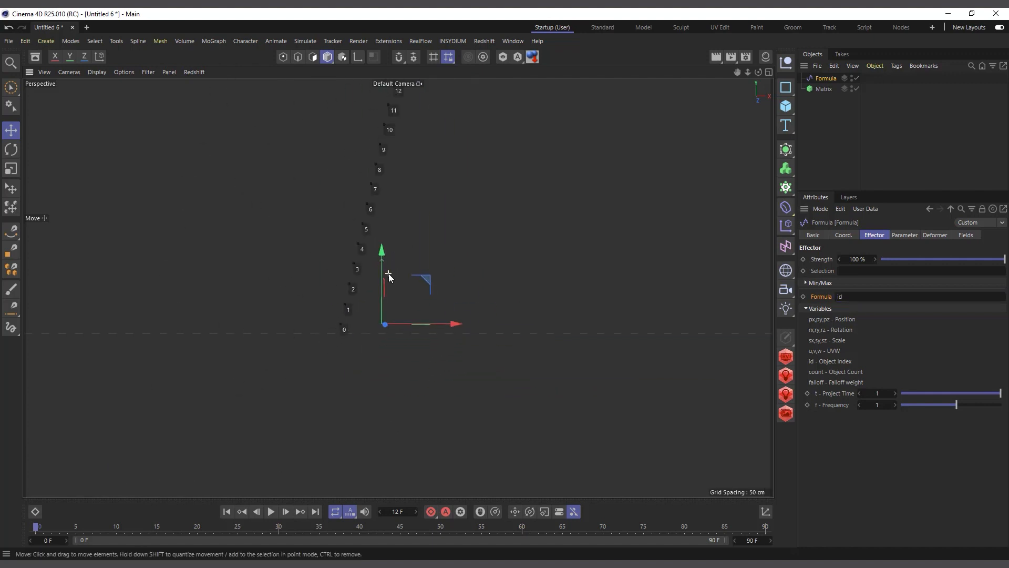
scroll(389, 274, down, 3)
scroll(422, 124, up, 3)
scroll(423, 119, up, 2)
scroll(399, 115, up, 8)
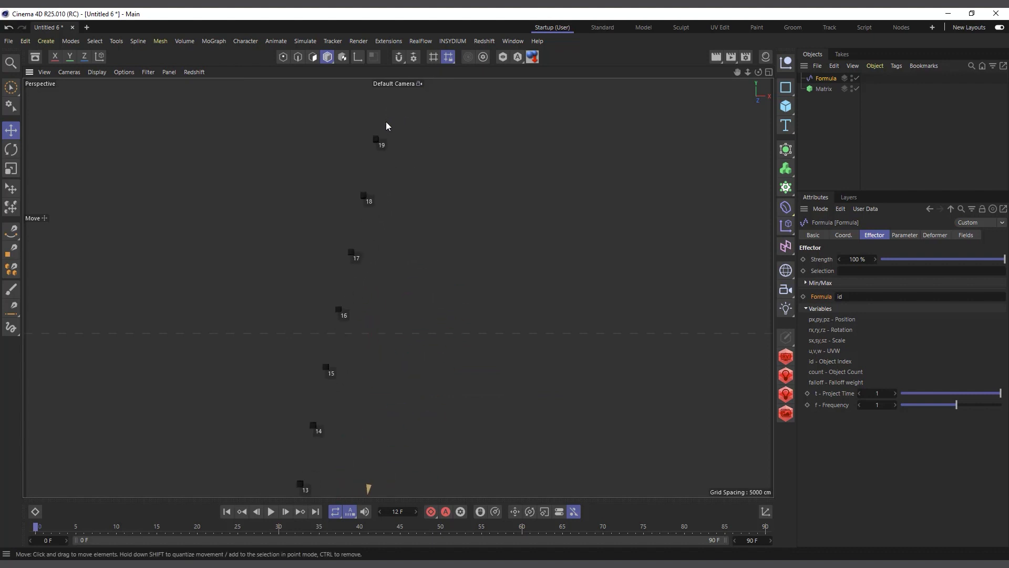
scroll(356, 205, up, 6)
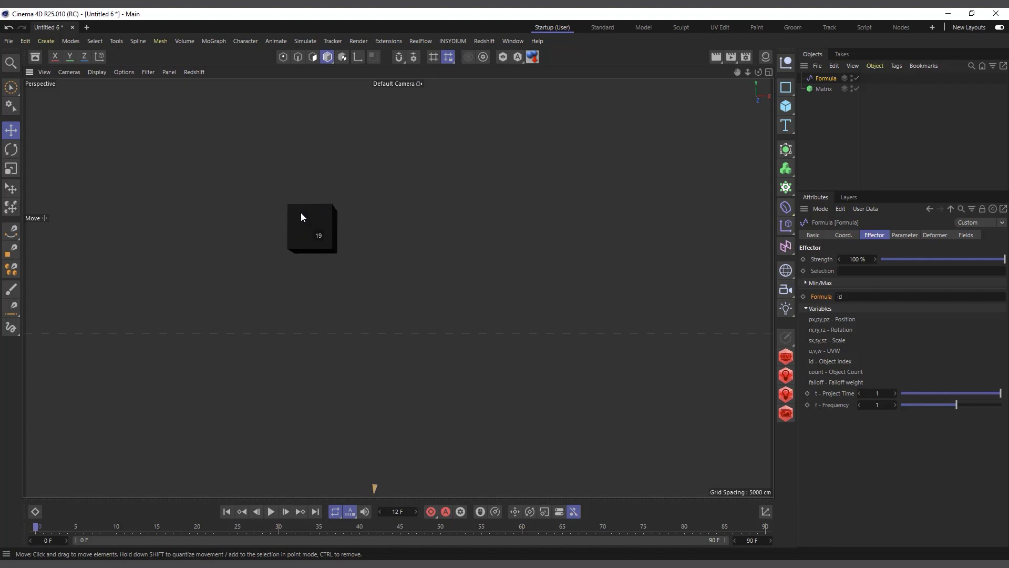
scroll(460, 199, down, 8)
scroll(439, 212, down, 3)
Change the Formula effector's formula to id/19 and inspect the slope of the clone row
click(873, 296)
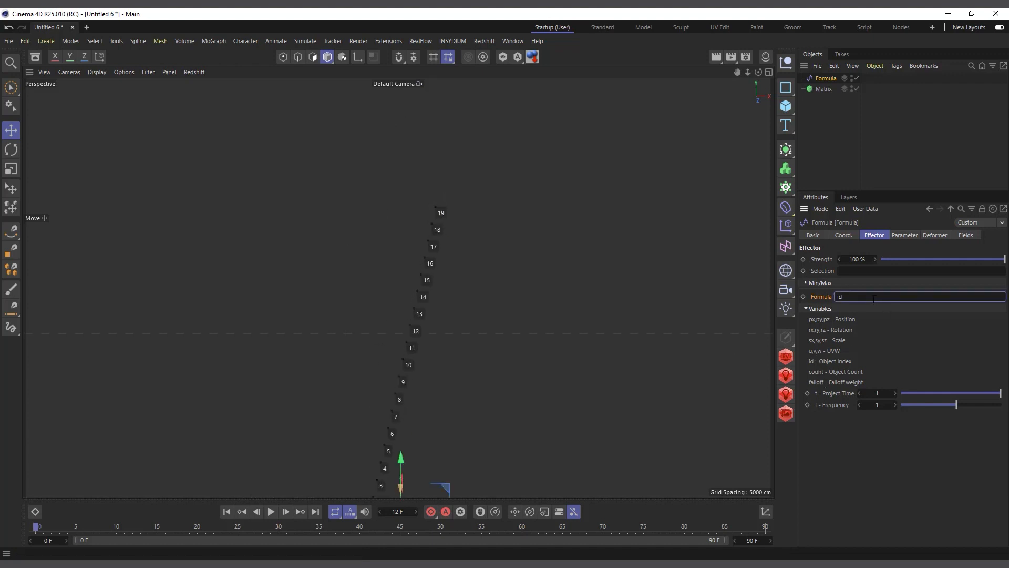
text(/19)
key(Return)
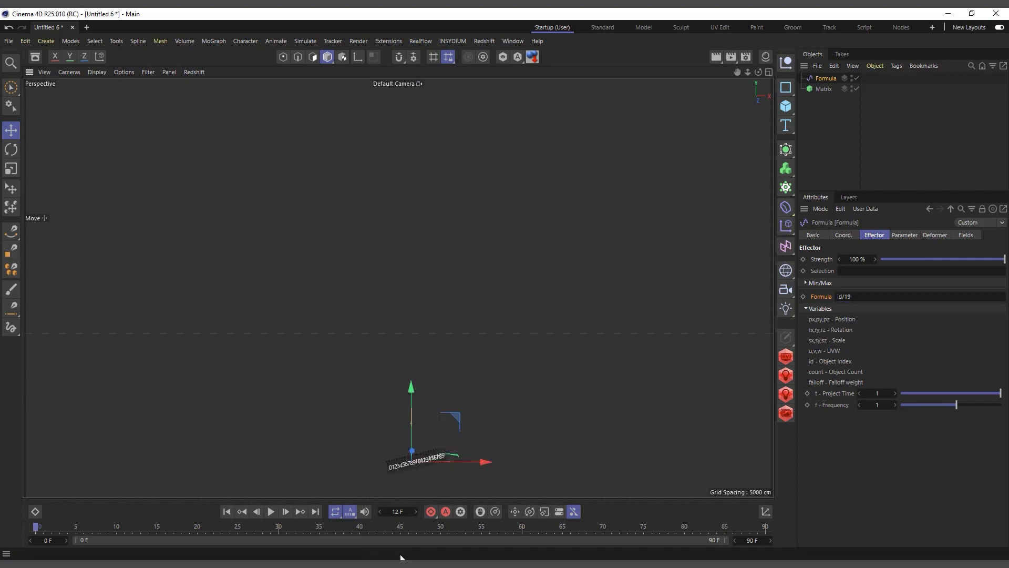
scroll(433, 483, up, 10)
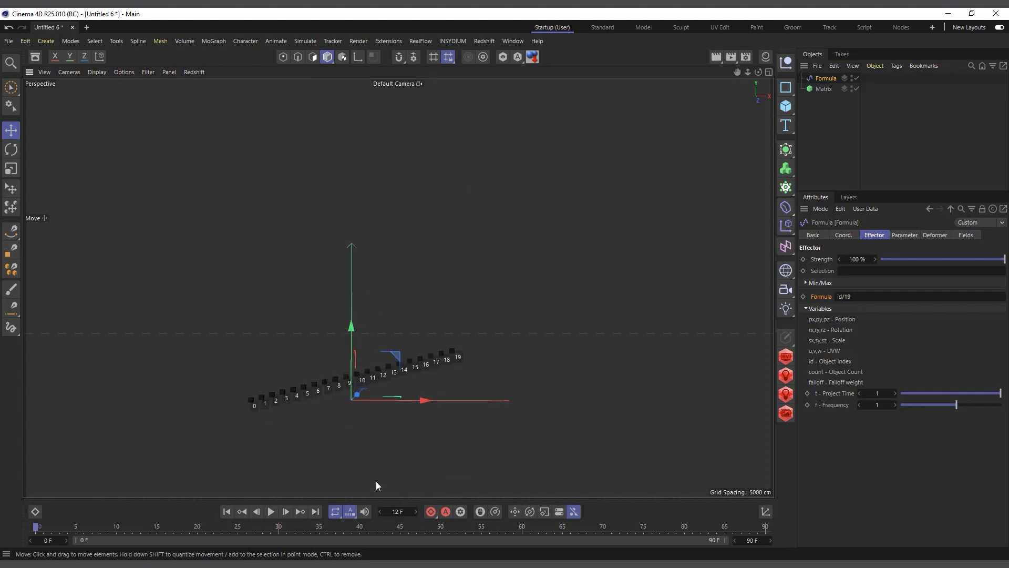
scroll(193, 461, up, 5)
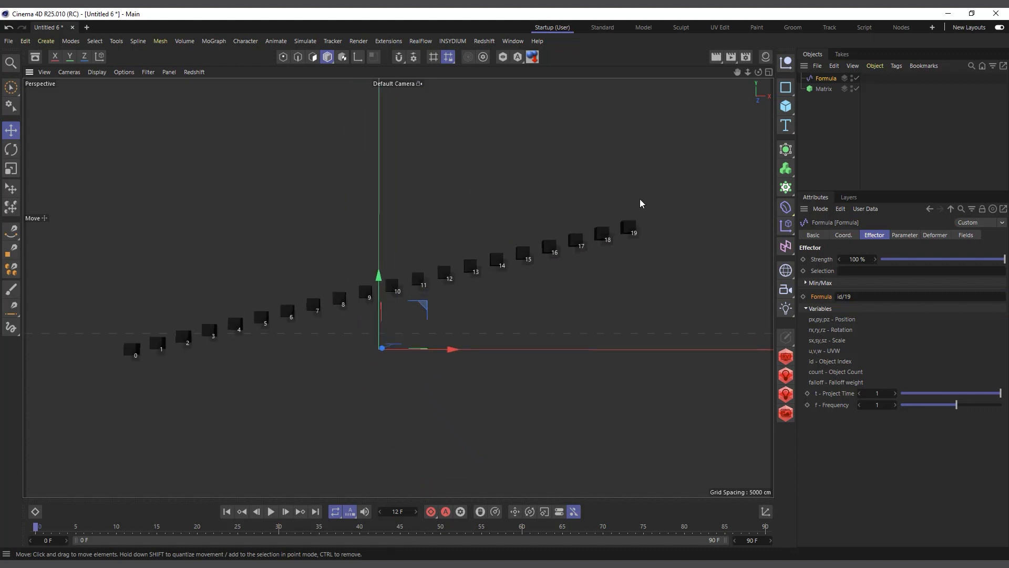
scroll(638, 204, up, 2)
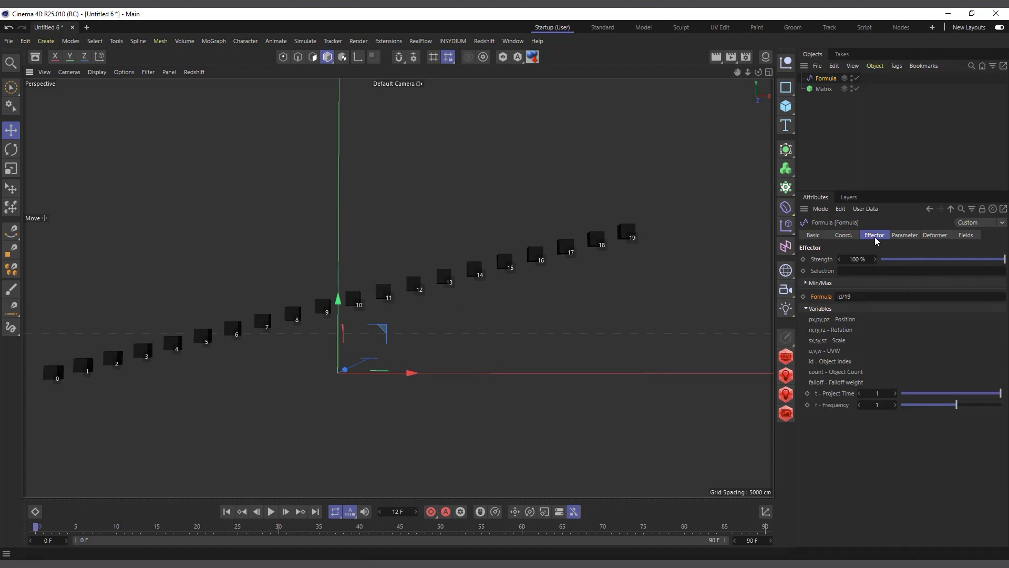
Test the id/19 formula by raising the Matrix object's first count to 23, and restore the count to 20
click(905, 235)
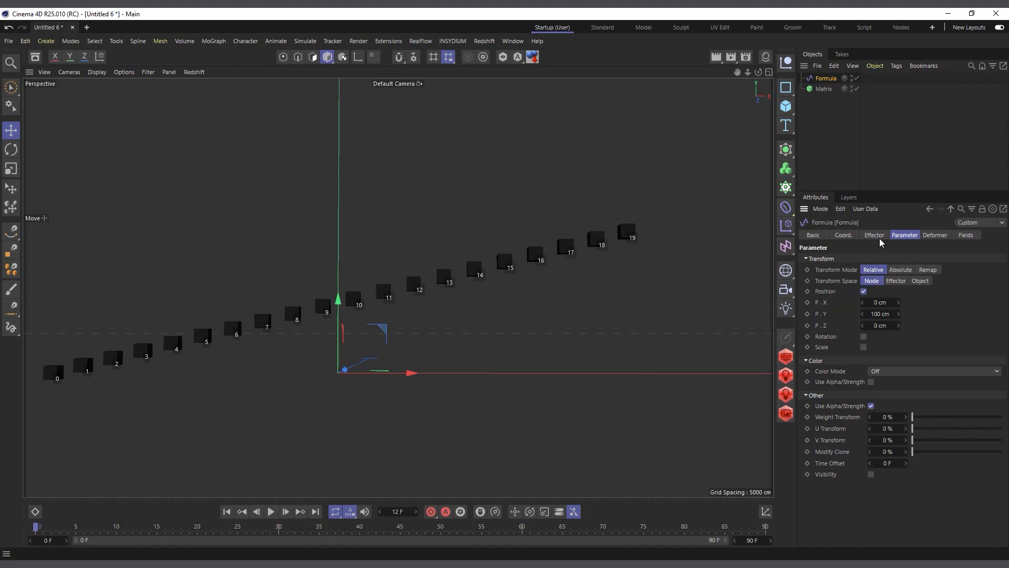
click(824, 89)
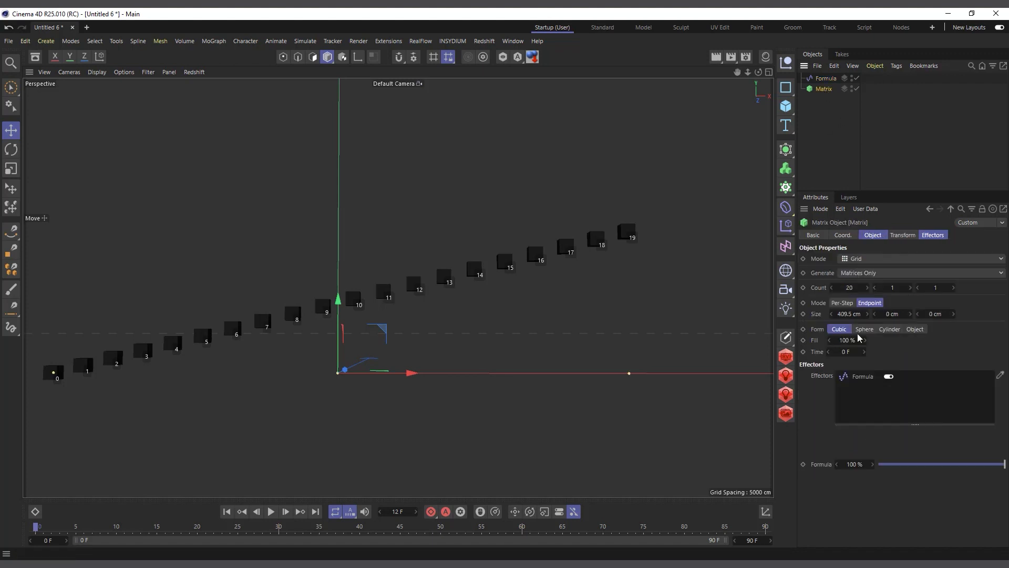
click(867, 288)
click(867, 288)
click(867, 288)
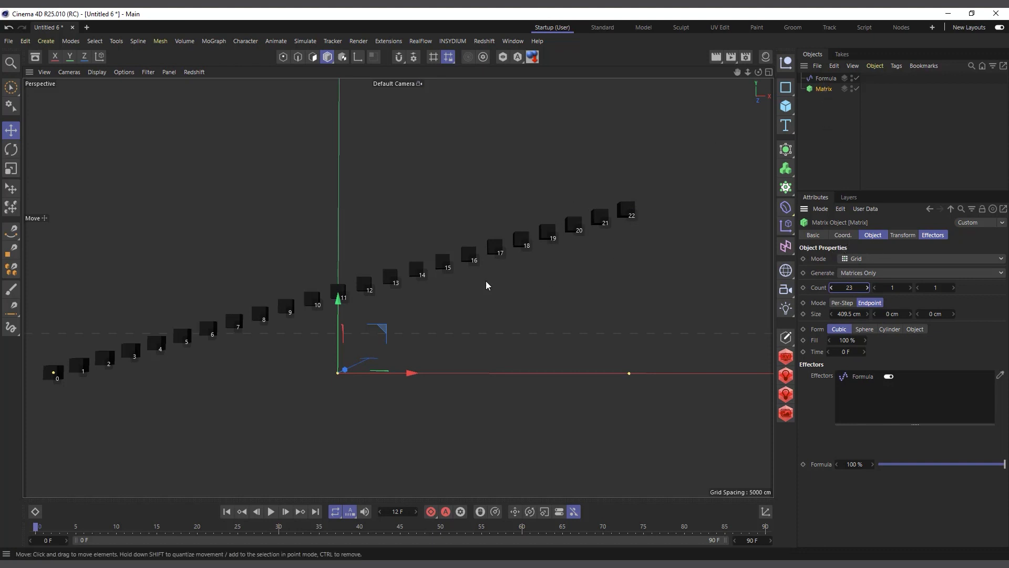
click(831, 288)
click(831, 288)
click(832, 289)
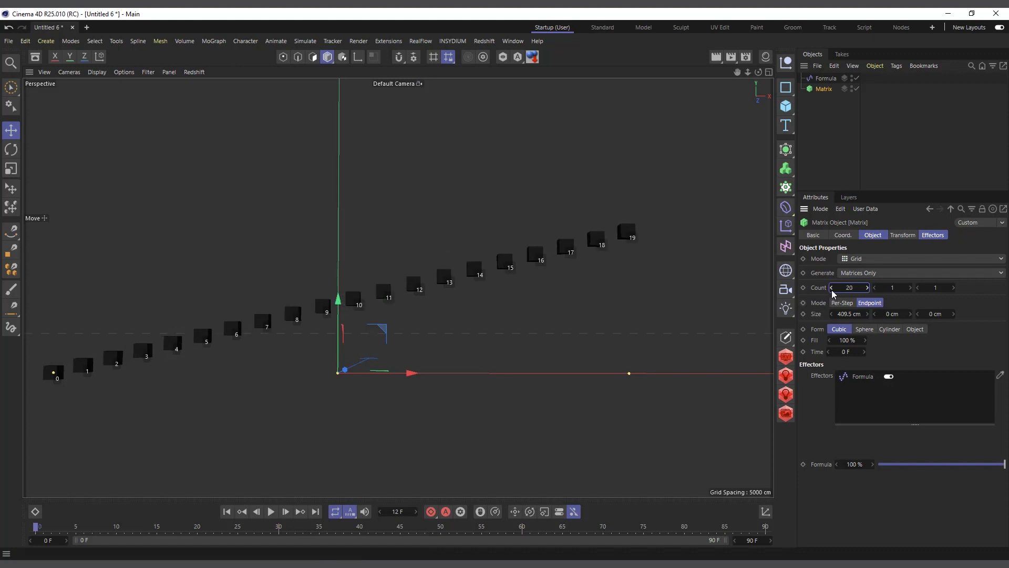
Replace the fixed 19 in the Formula effector's formula with the clone count, giving id/count, and check the last clone's height
click(823, 78)
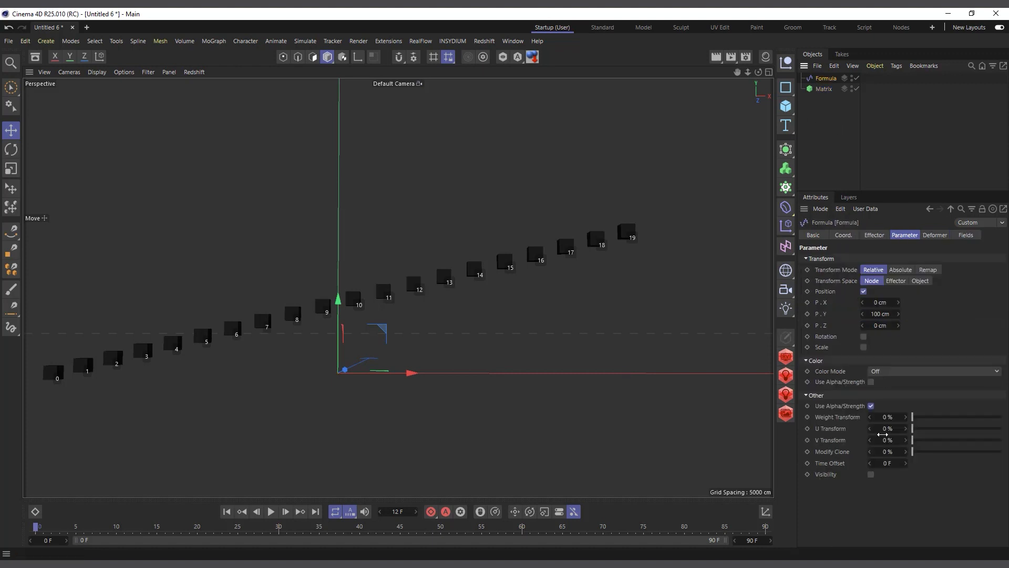
click(823, 89)
click(823, 79)
click(874, 235)
click(861, 298)
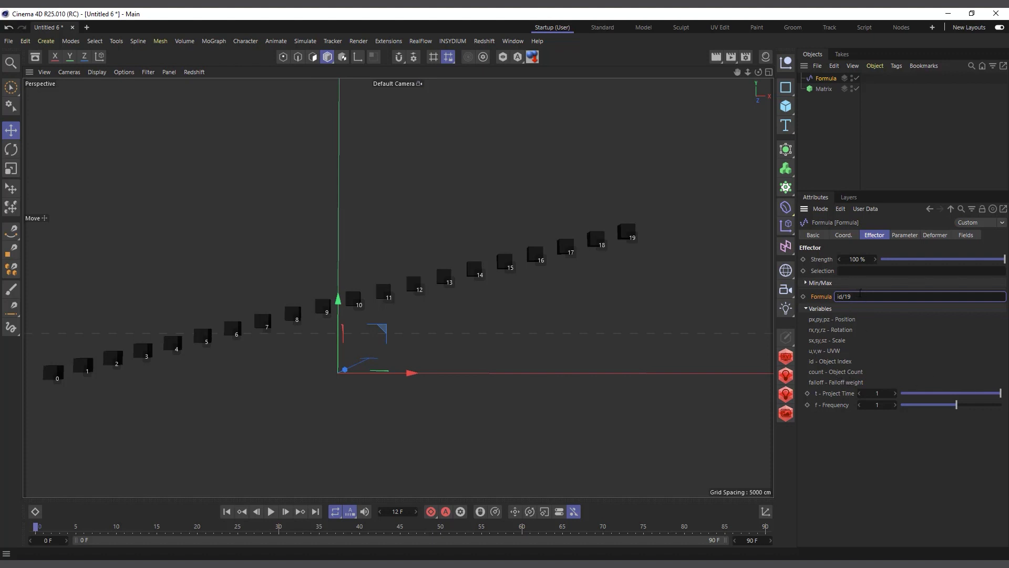
key(BackSpace)
key(BackSpace)
text(coun)
key(Return)
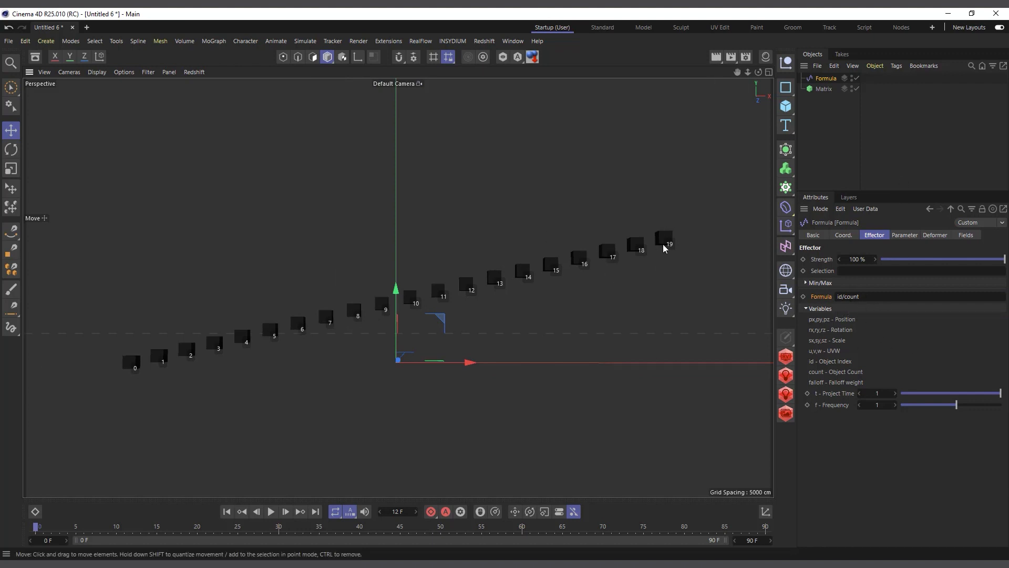
scroll(279, 361, up, 1)
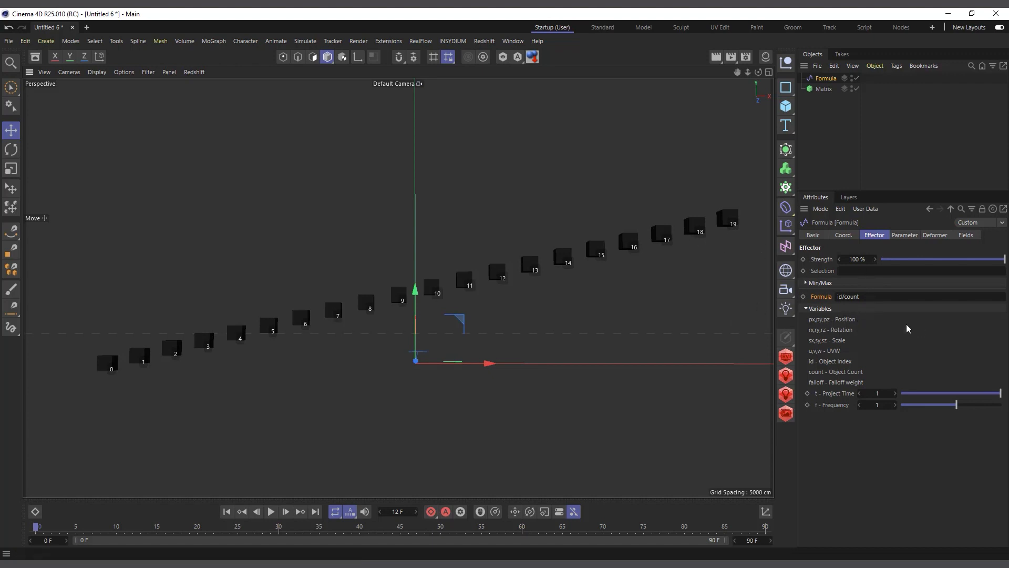
Extend the Formula effector's formula to id/count-1 and inspect the position of the clone row relative to the origin
click(876, 298)
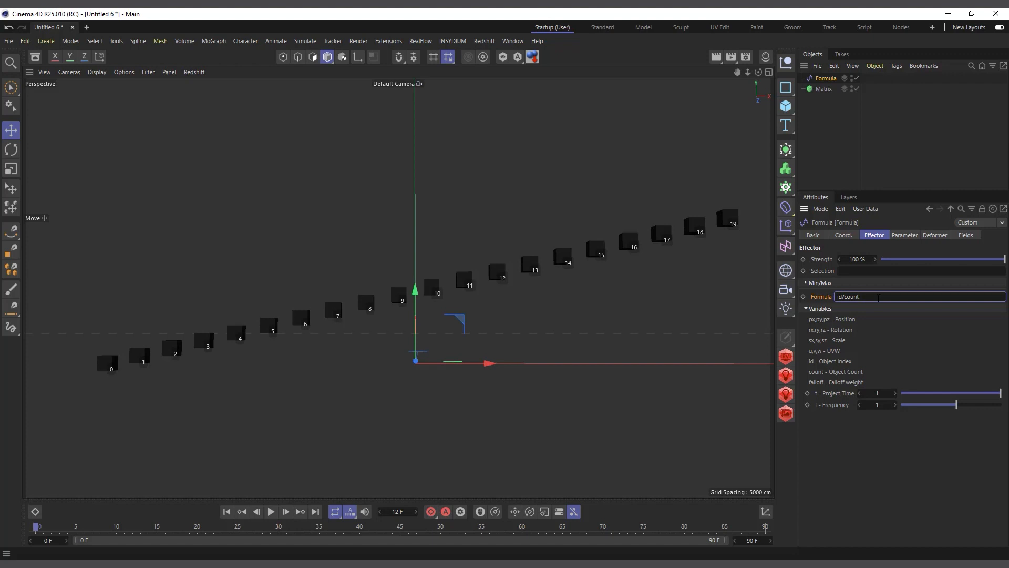
text(1)
key(Return)
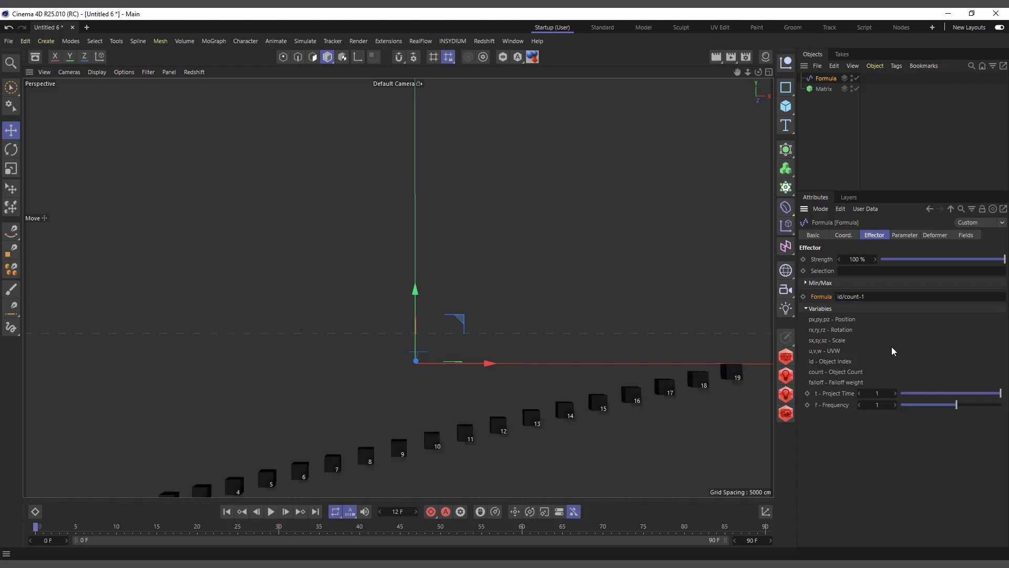
scroll(402, 280, down, 2)
scroll(518, 472, up, 4)
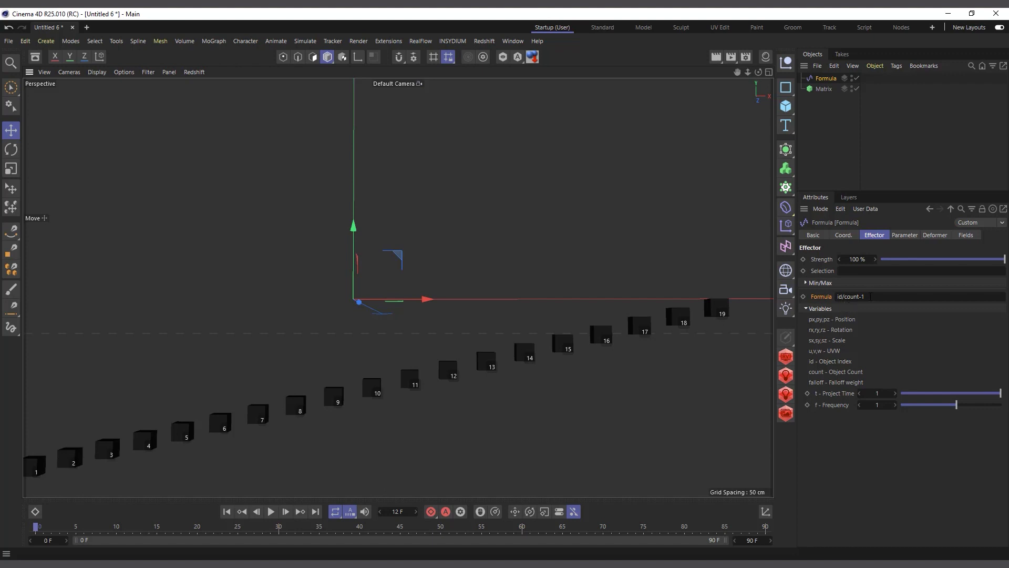
scroll(534, 221, down, 2)
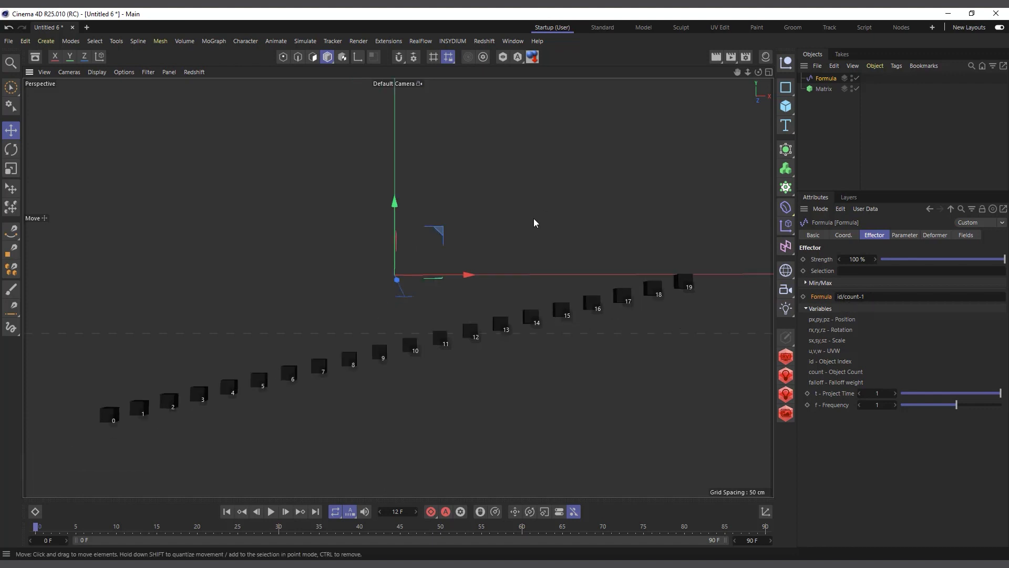
drag(760, 76, 772, 77)
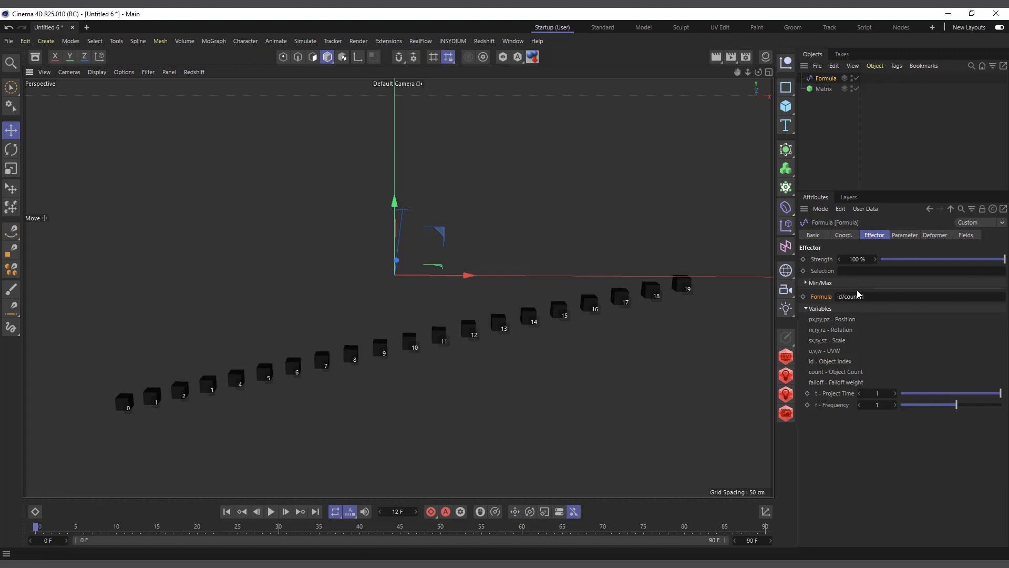
Add parentheses around the subtraction in the Formula effector's formula, making it id/(count-1), and check the clone row
click(873, 297)
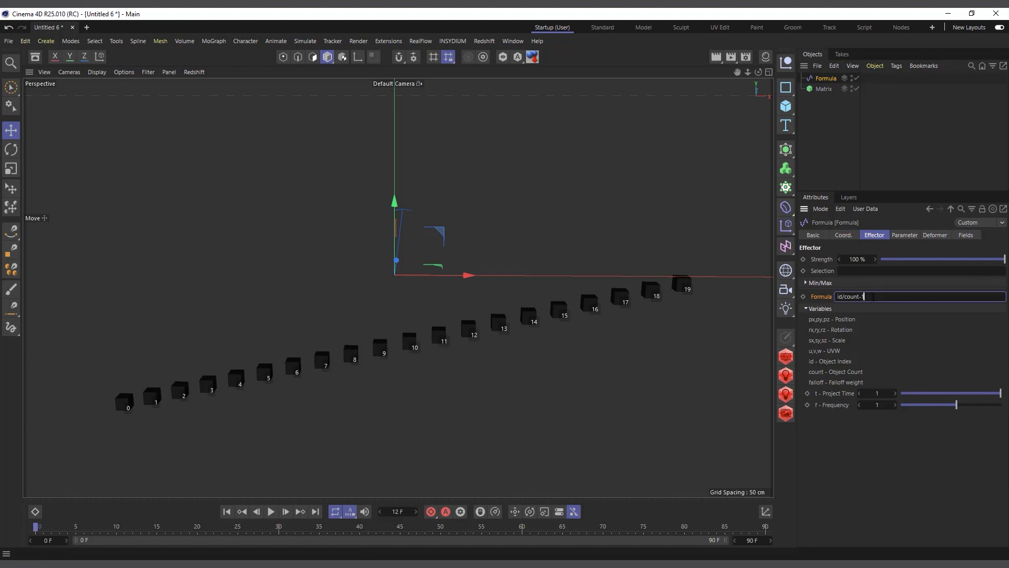
click(845, 297)
key(Return)
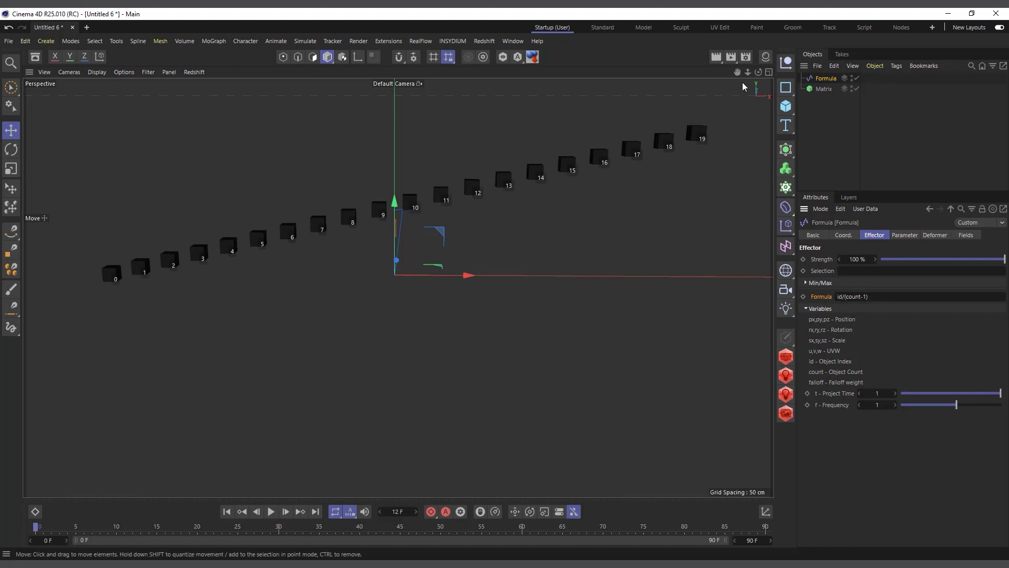
alt+drag(689, 134, 689, 111)
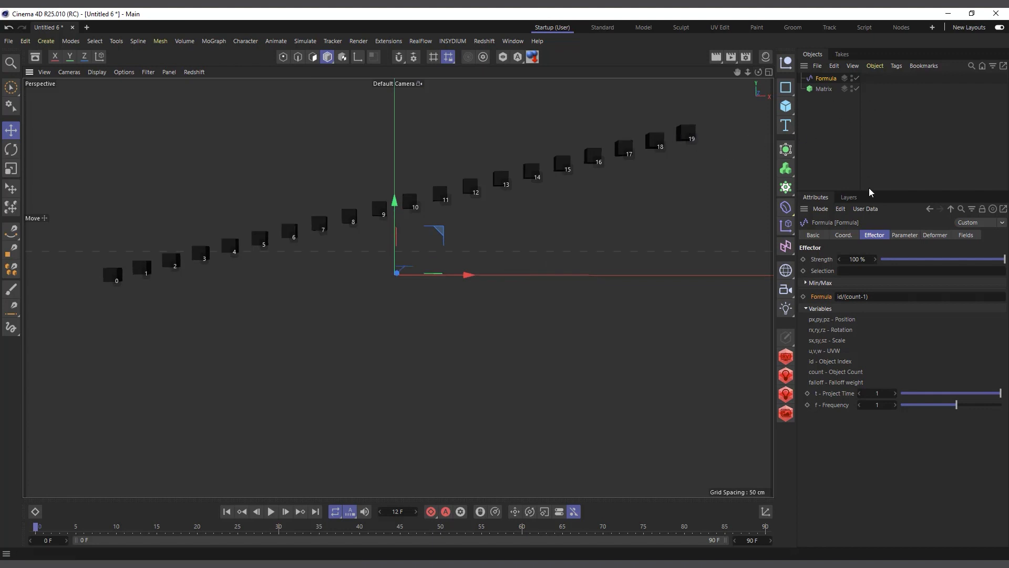
Test the id/(count-1) formula by raising the Matrix object's first count to 29, and restore the count to 20
click(905, 235)
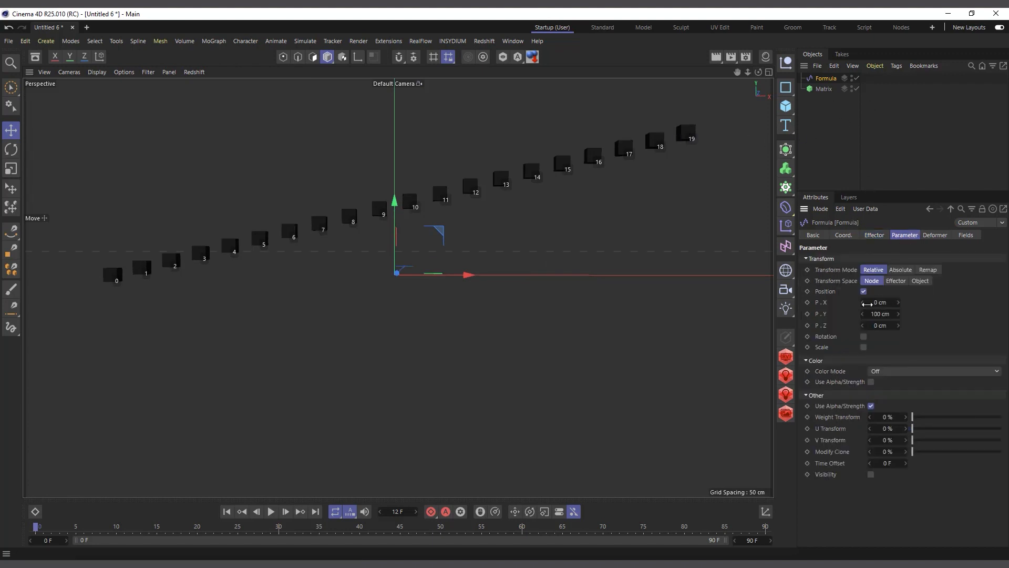
click(823, 89)
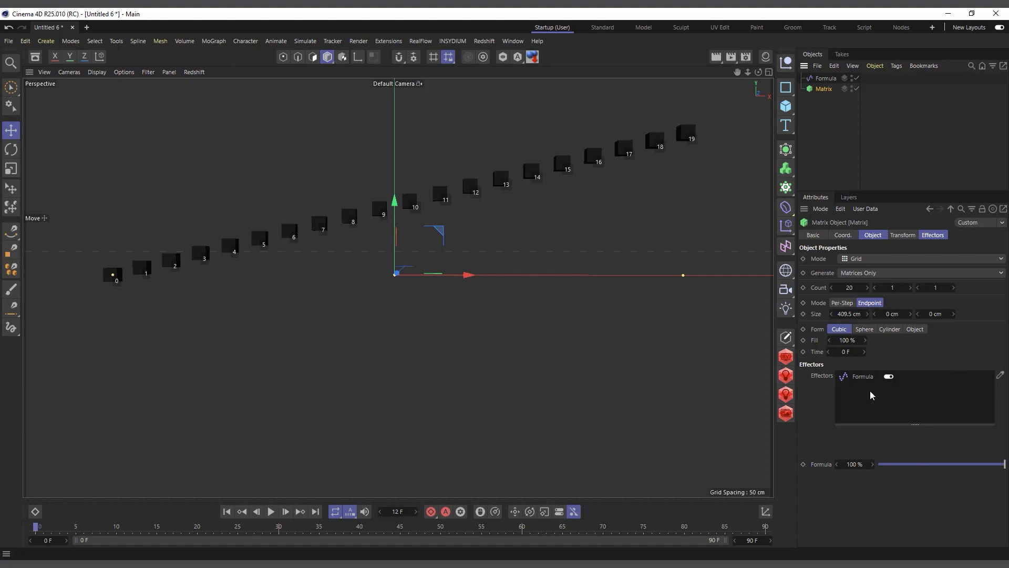
mouse_move(847, 288)
mouse_down()
mouse_move(883, 288)
mouse_move(847, 288)
mouse_move(863, 288)
mouse_up()
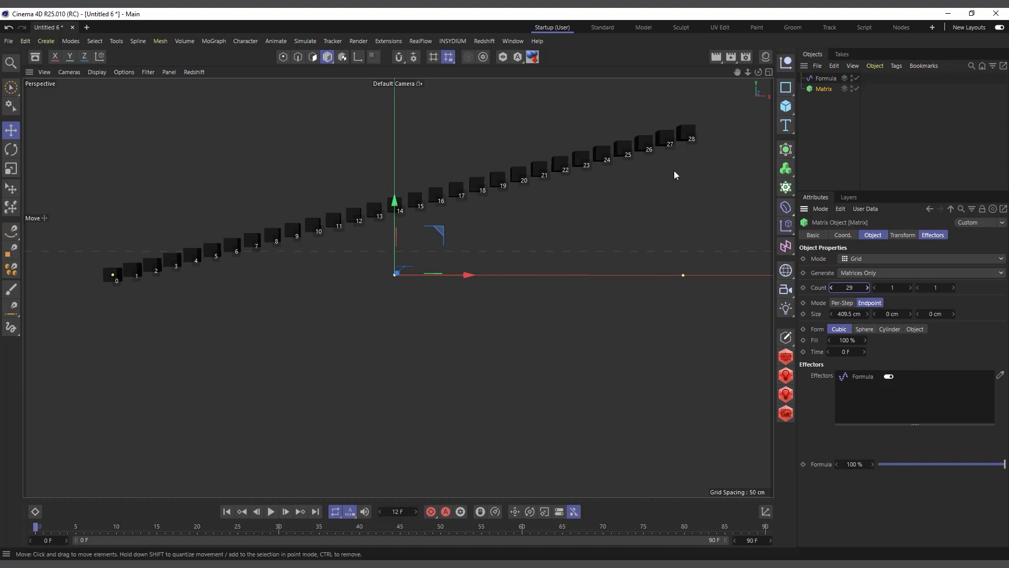
click(850, 287)
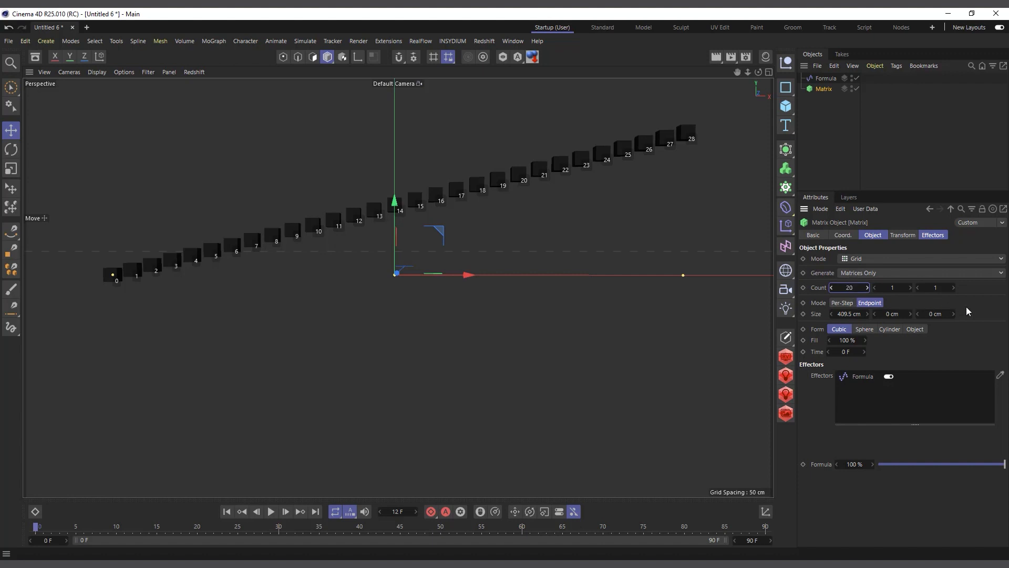
key(Return)
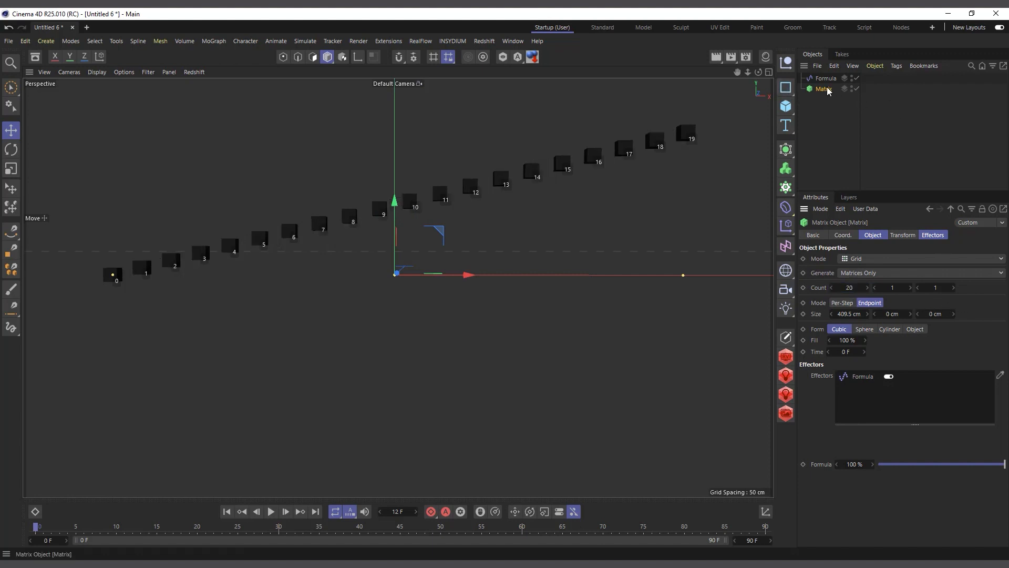
Duplicate the Matrix object and remove the Formula effector from the duplicate's effectors list
mouse_move(823, 91)
ctrl+mouse_down()
mouse_move(820, 125)
mouse_move(825, 104)
ctrl+mouse_up()
click(932, 235)
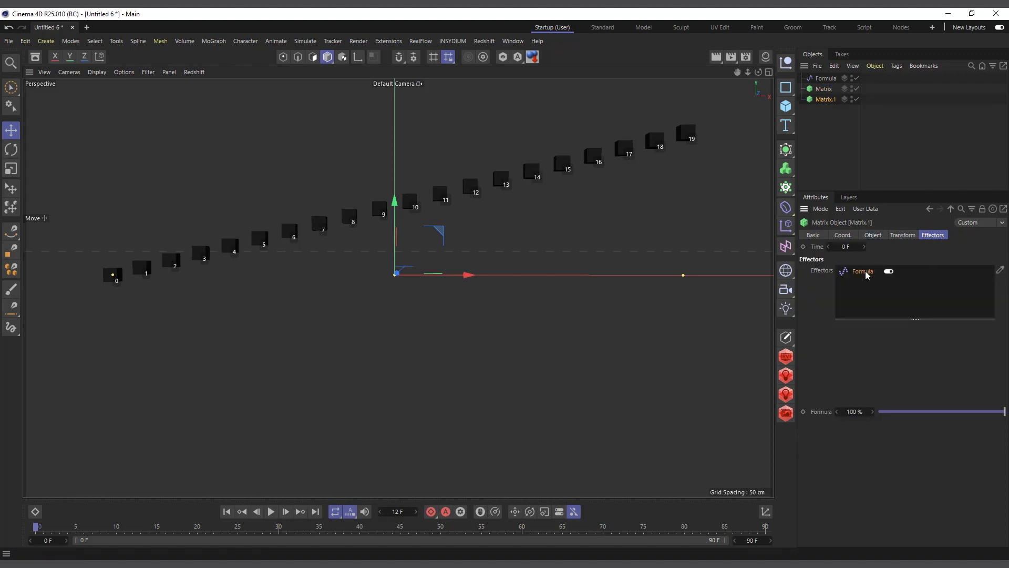
key(Delete)
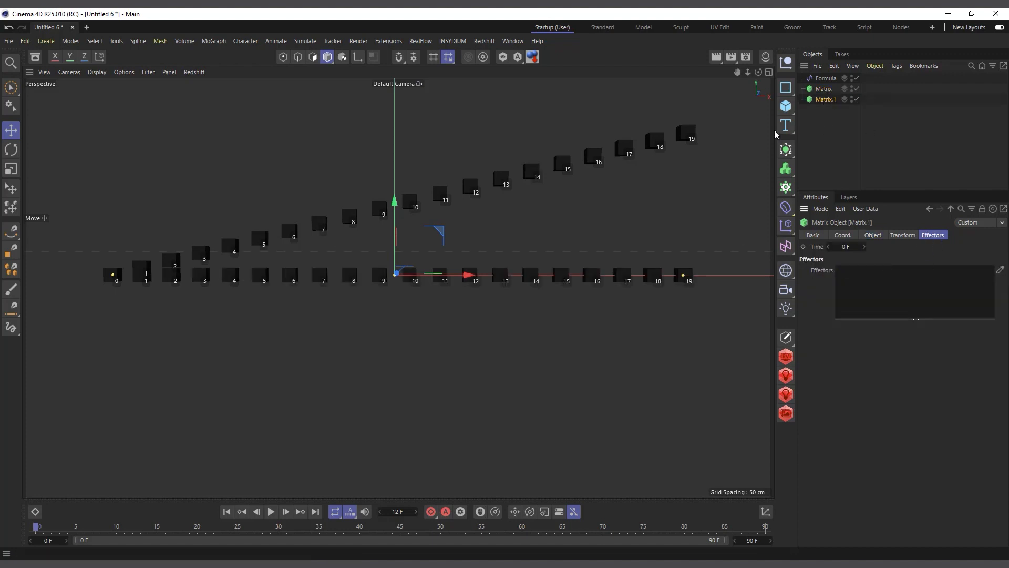
Add a Step effector to the duplicate Matrix, disable its scale, and enable position with P.Y set to 100 cm
click(203, 41)
mouse_move(220, 59)
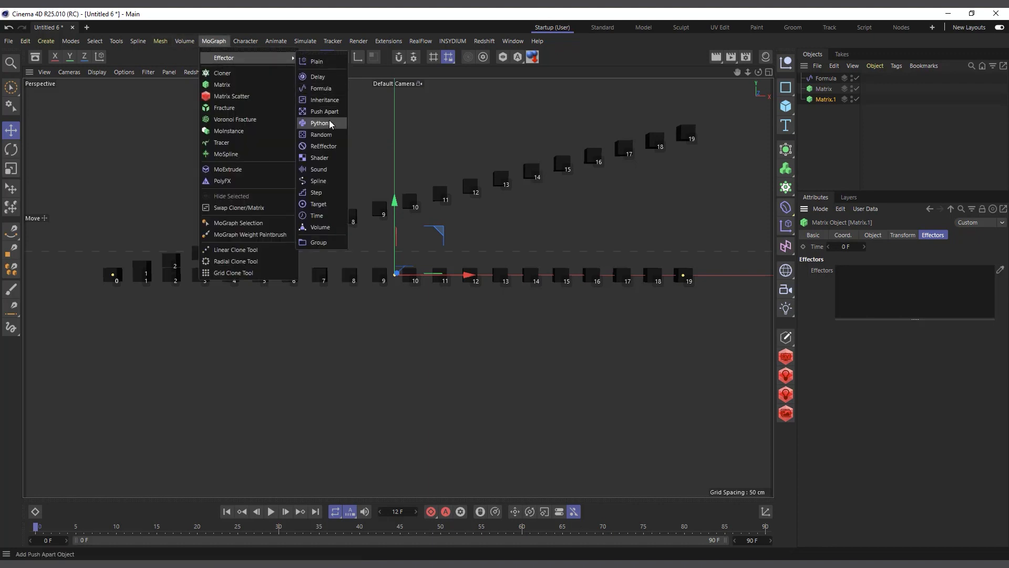
click(319, 193)
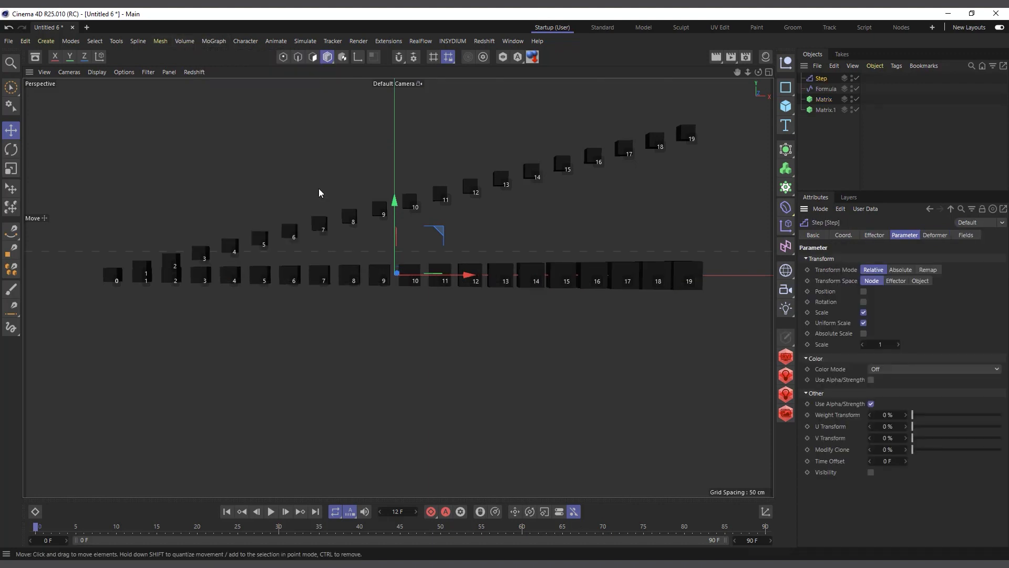
click(864, 312)
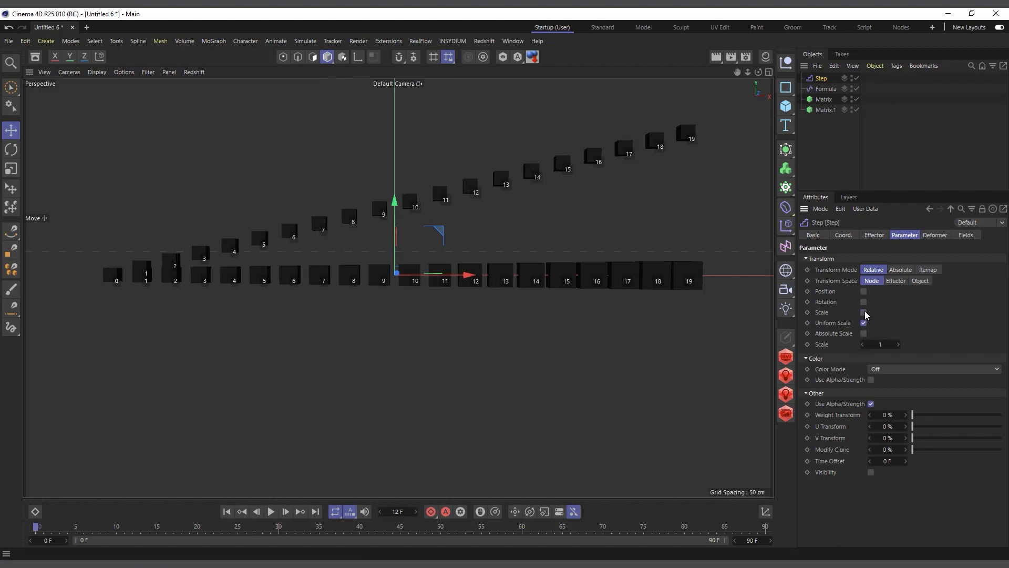
click(864, 291)
double_click(879, 314)
text(100)
key(Return)
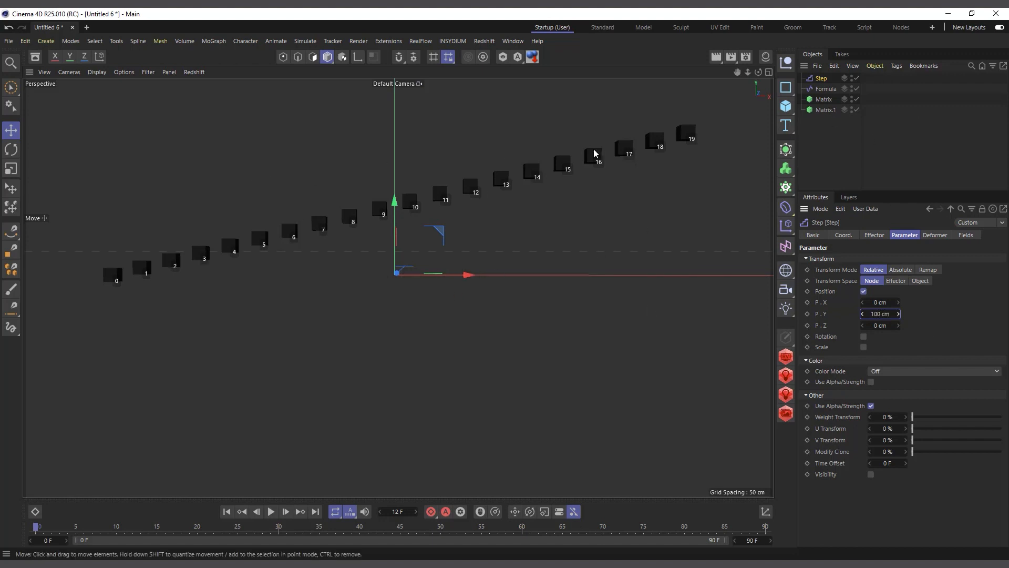
Raise the original Matrix about 15 cm to compare both clone rows, and delete the Step effector and the duplicate Matrix
click(820, 99)
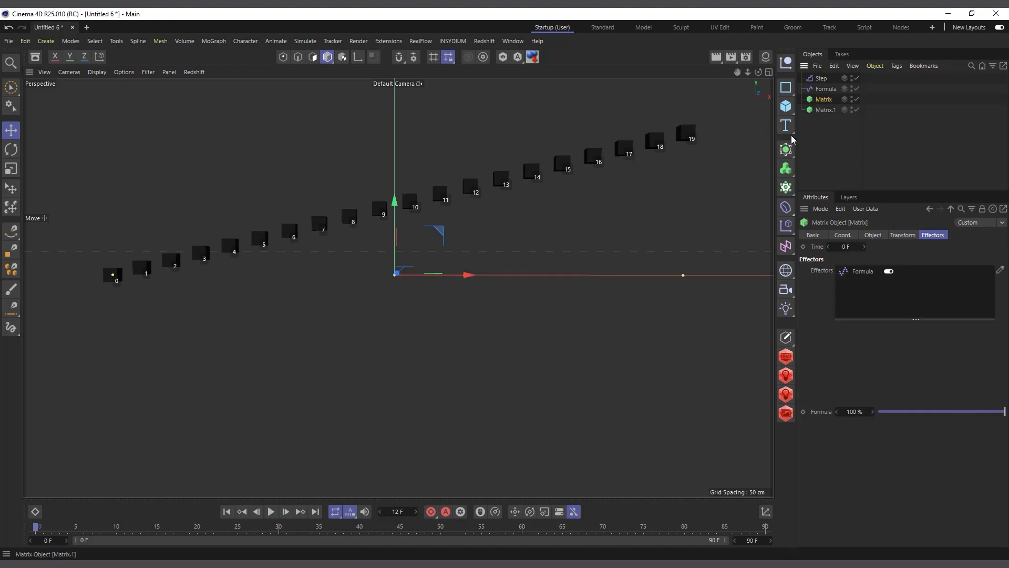
drag(396, 225, 395, 213)
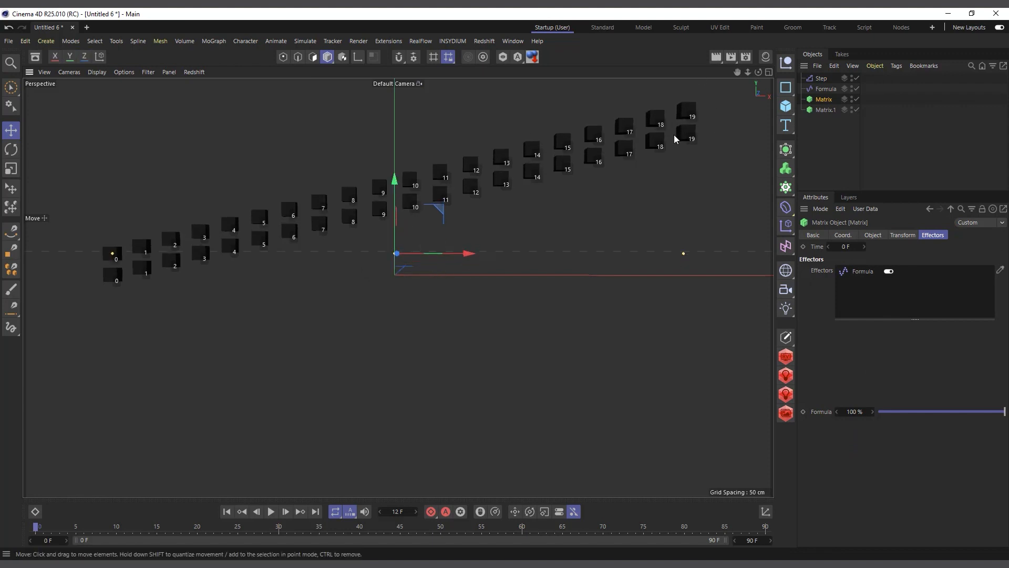
click(825, 110)
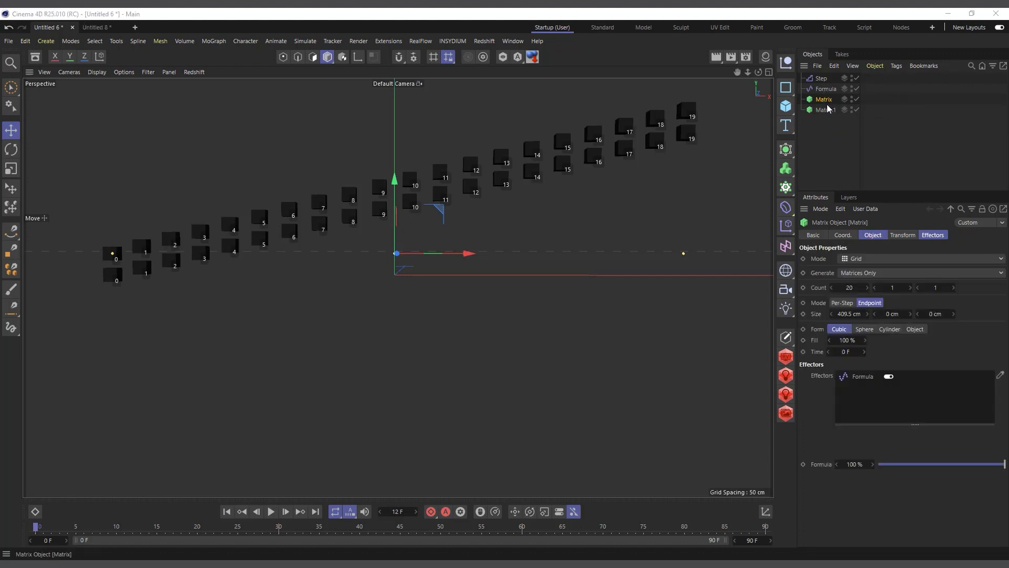
ctrl+click(823, 79)
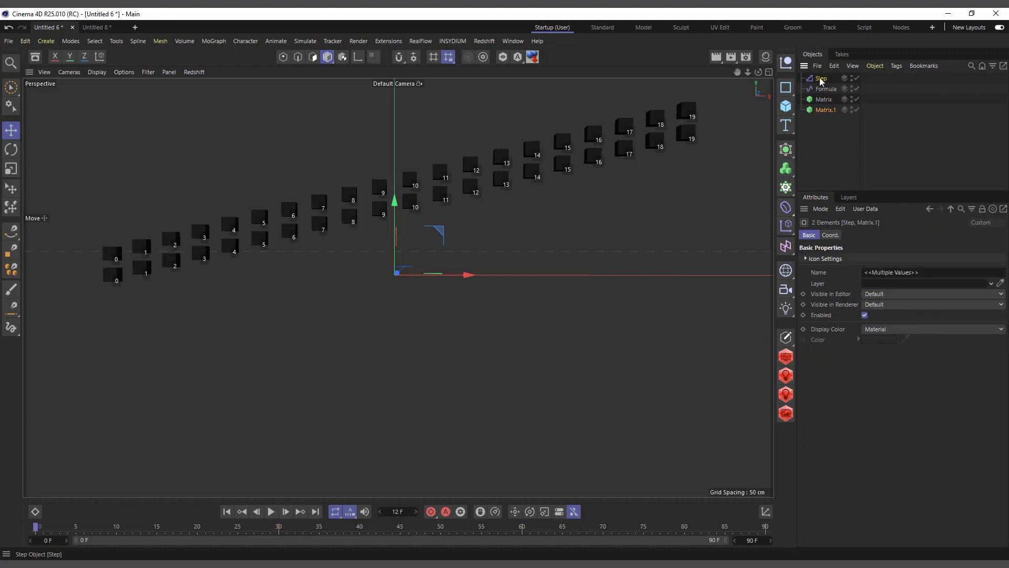
key(Delete)
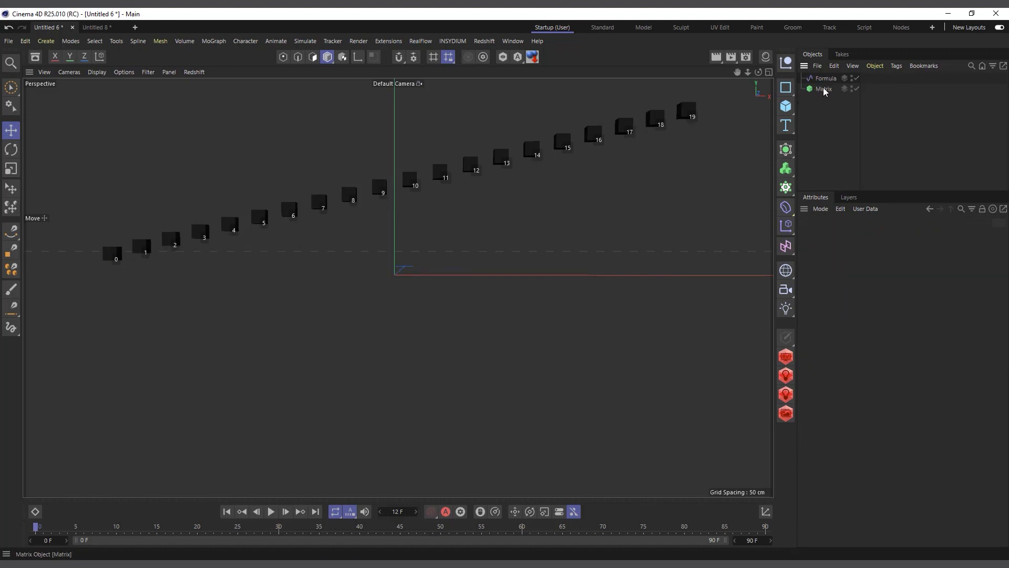
Clear the formula of the Formula effector
click(823, 79)
click(875, 235)
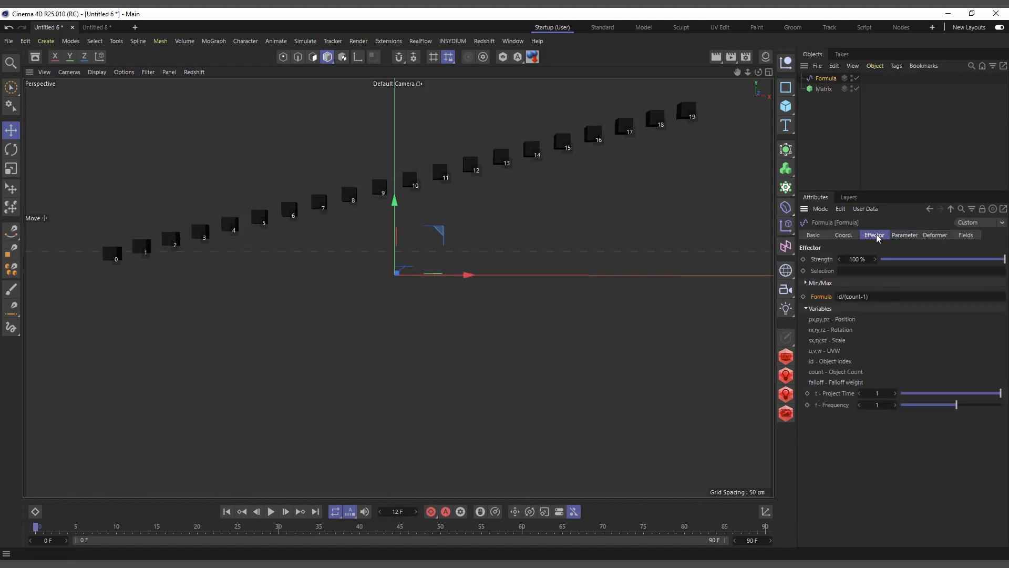
click(876, 295)
key(ctrl+a)
key(BackSpace)
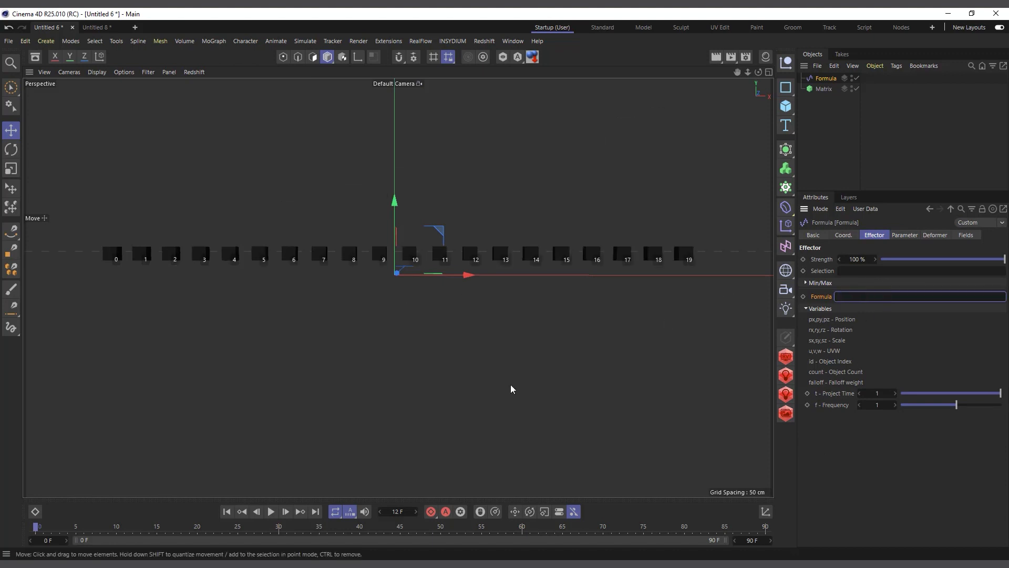
Reset the Matrix object's coordinates, with its P.Y position at 0 cm
scroll(512, 389, down, 2)
click(843, 235)
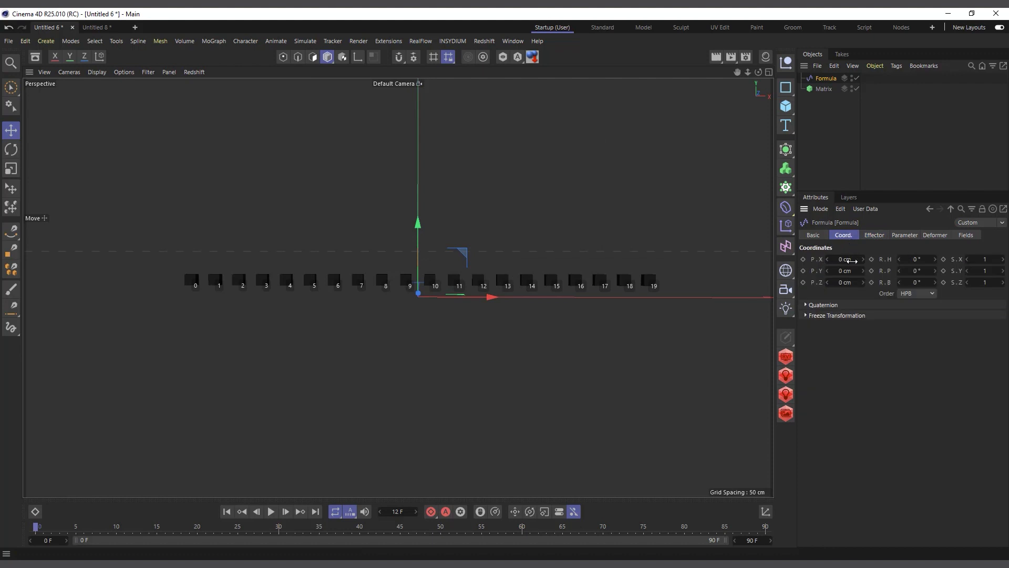
click(824, 89)
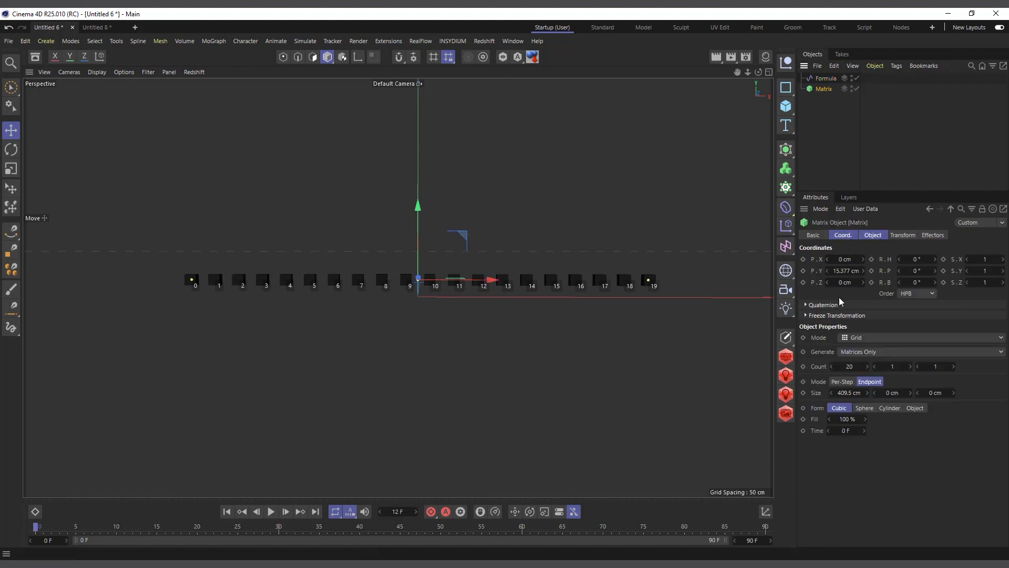
right_click(868, 269)
right_click(862, 269)
right_click(863, 272)
scroll(552, 351, up, 2)
scroll(445, 410, down, 1)
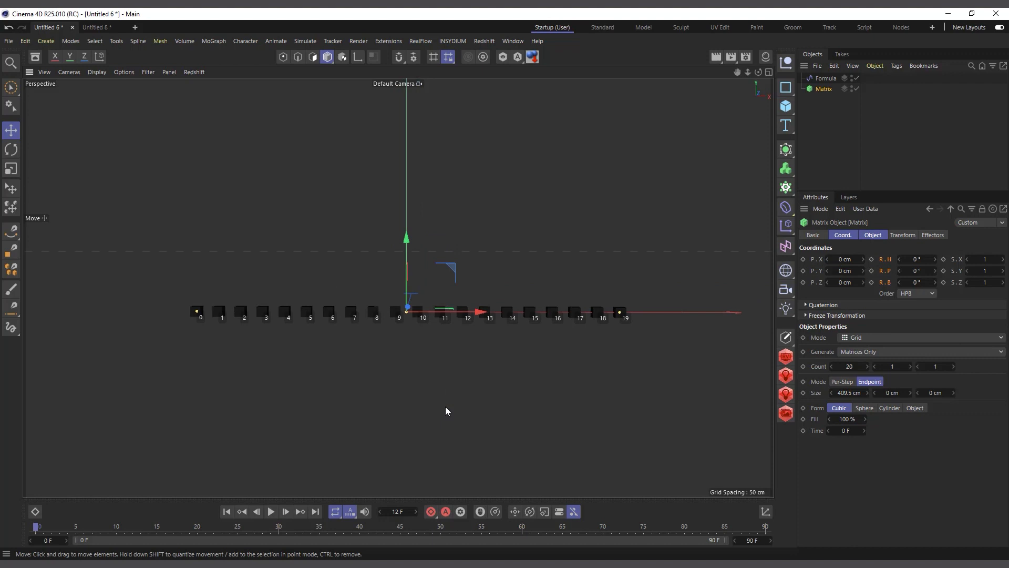
Set the Formula effector's formula to t and play the animation up to frame 49 to watch the clones move
click(827, 78)
click(875, 235)
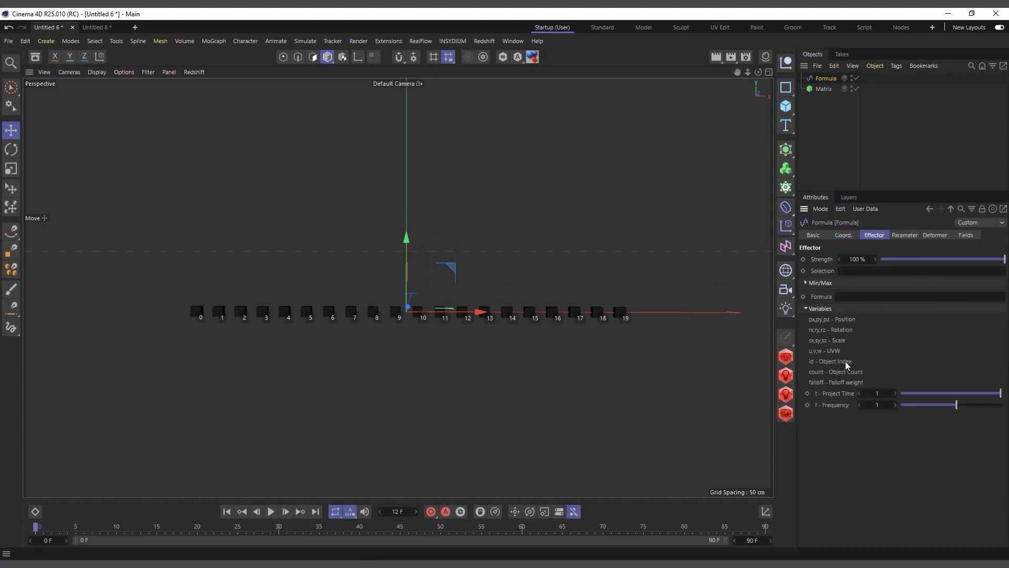
click(848, 297)
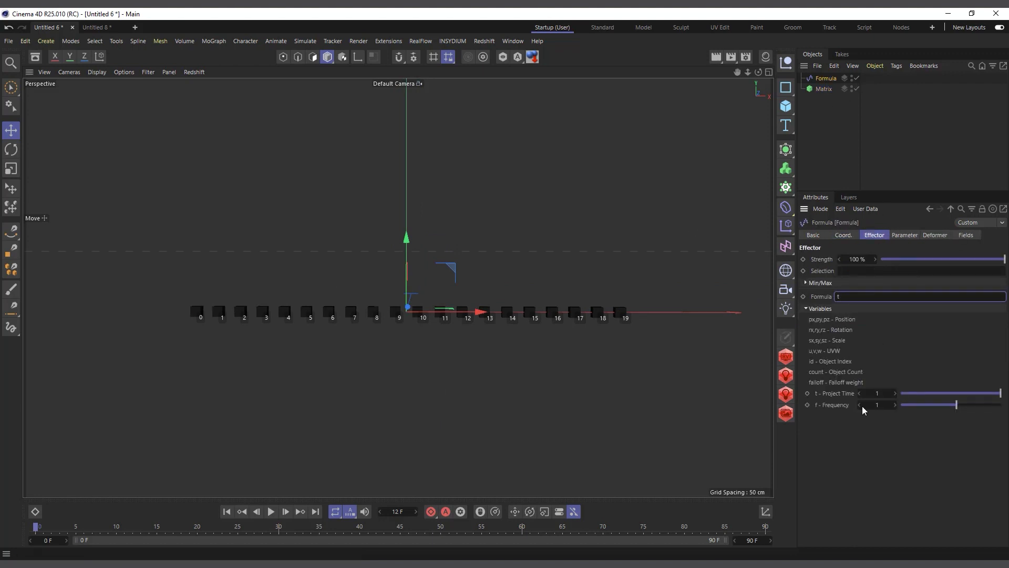
click(271, 511)
click(271, 512)
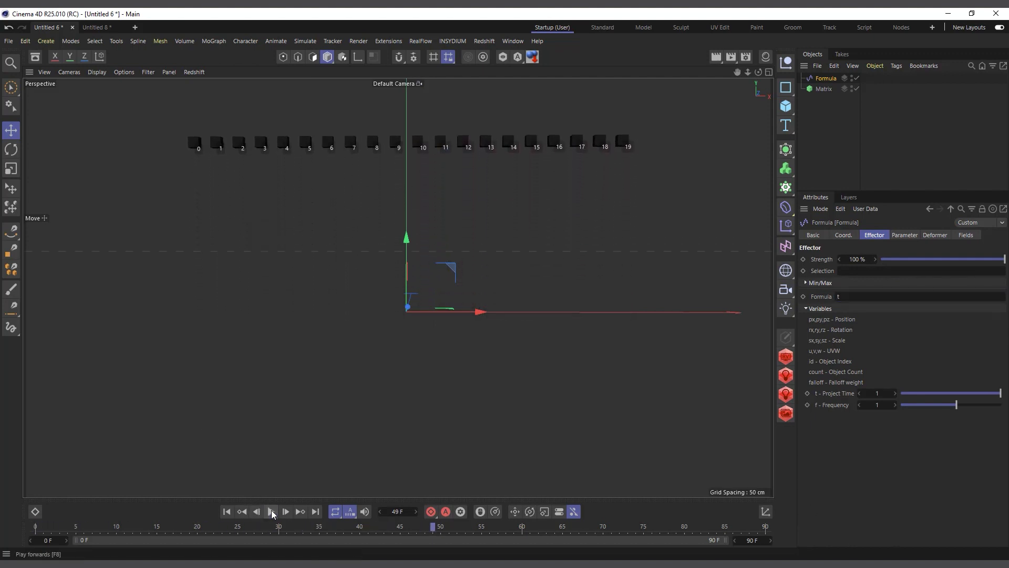
scroll(268, 469, down, 3)
scroll(316, 337, up, 1)
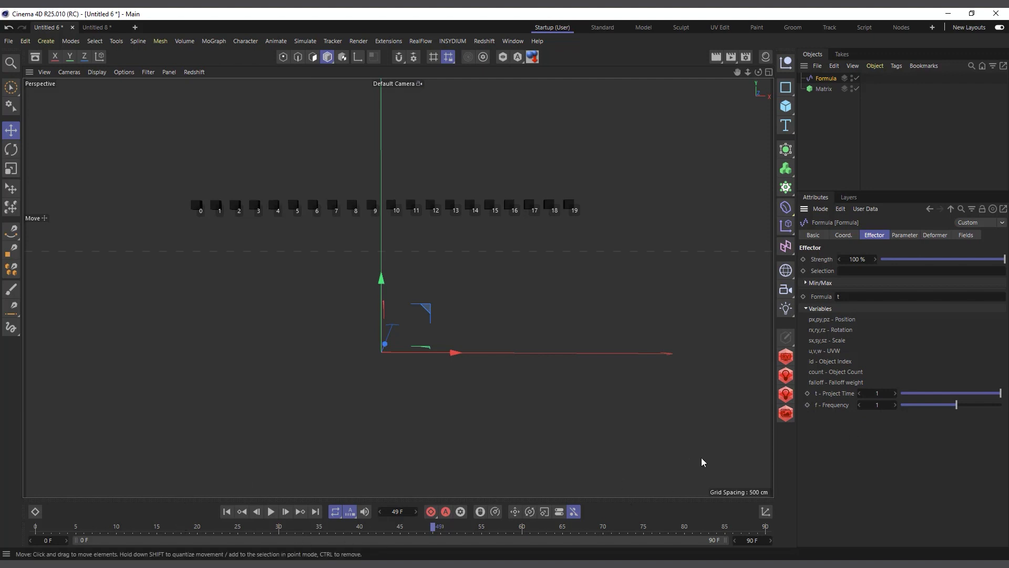
Check the project's frame rate in the project time settings and return to the Formula effector's settings
key(ctrl+d)
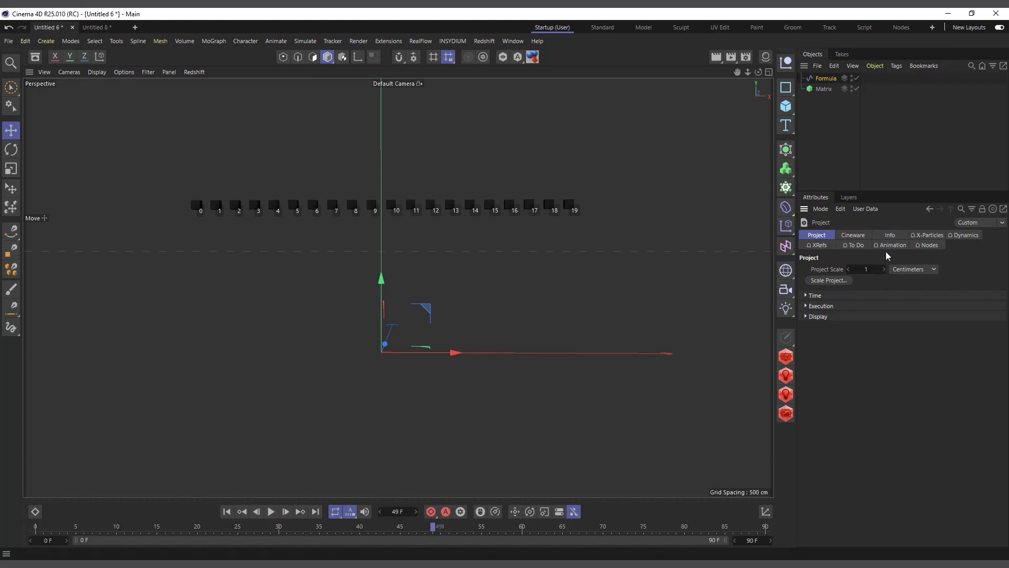
click(839, 296)
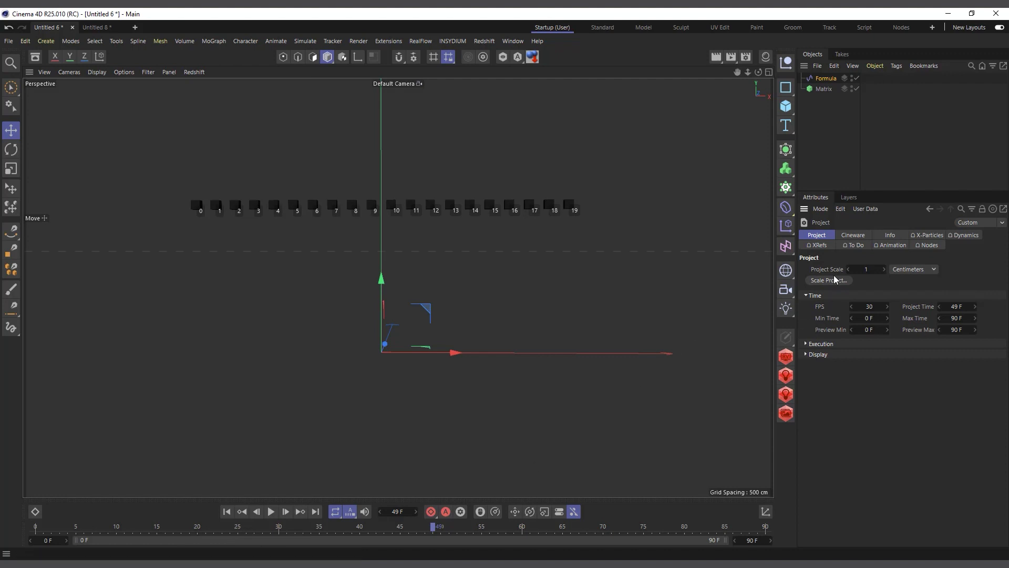
click(824, 78)
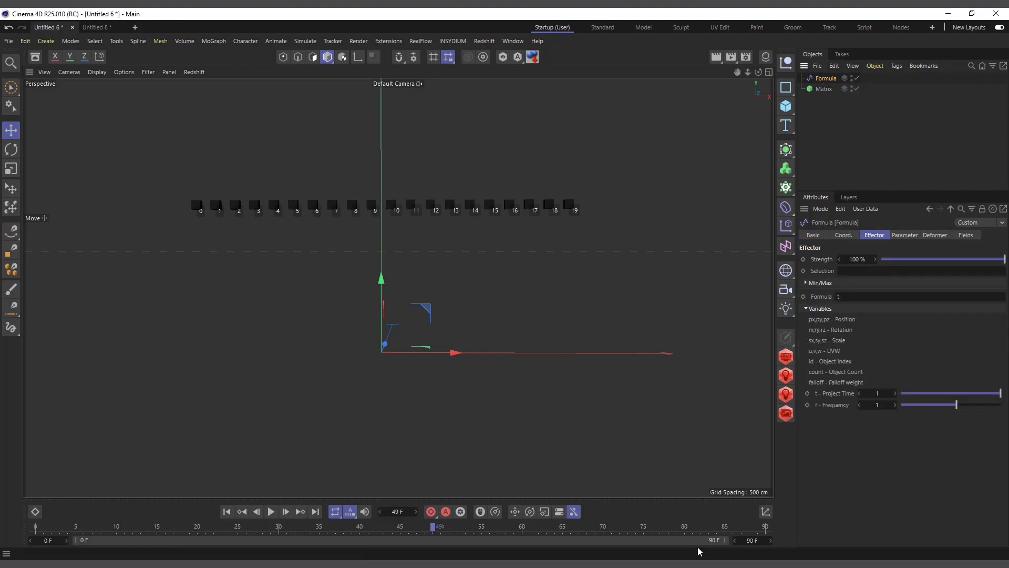
Go to frame 30, compare the clone height with the effector's P.Y parameter, and scrub back to about frame 26
click(278, 527)
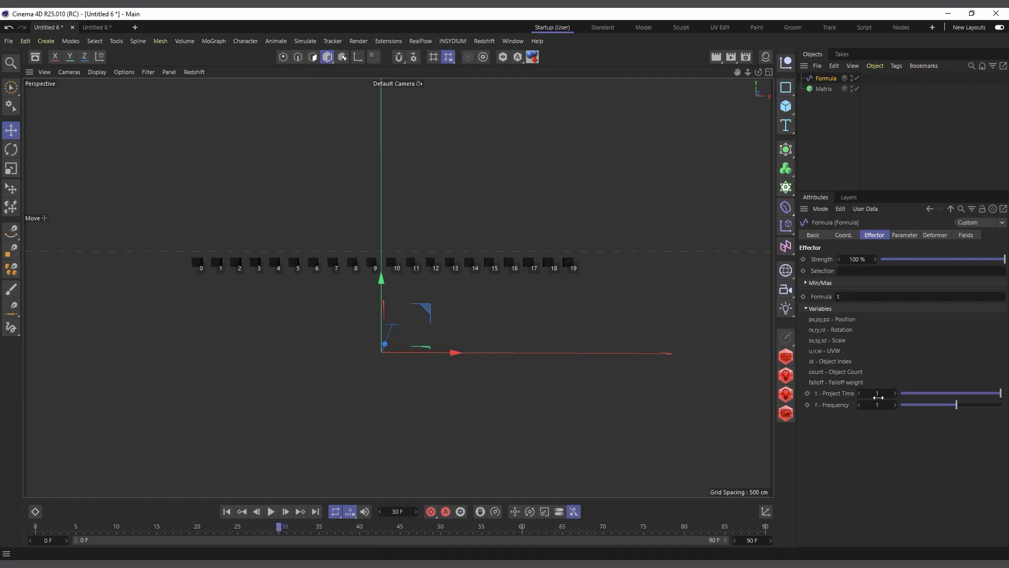
click(901, 236)
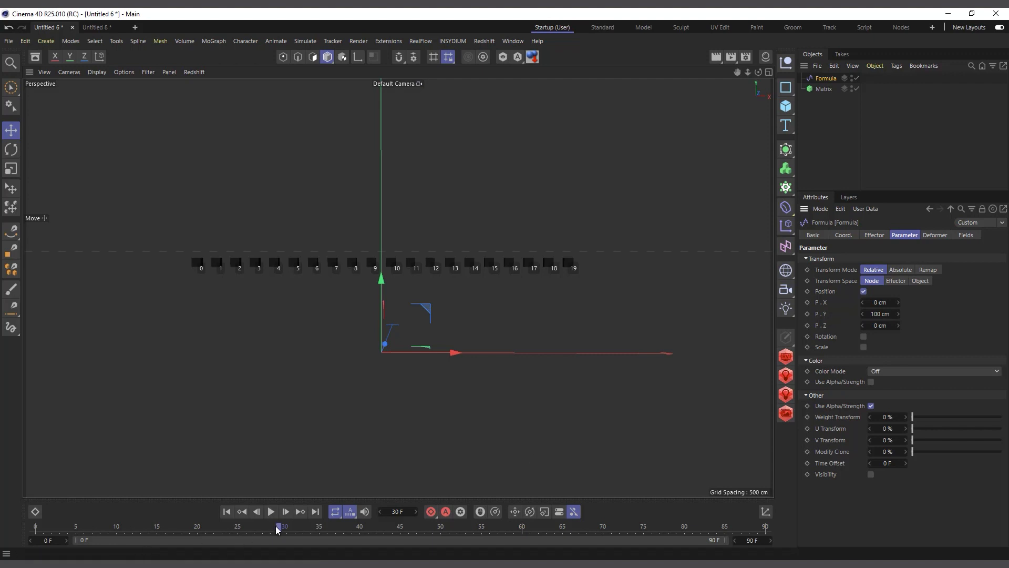
drag(277, 527, 196, 540)
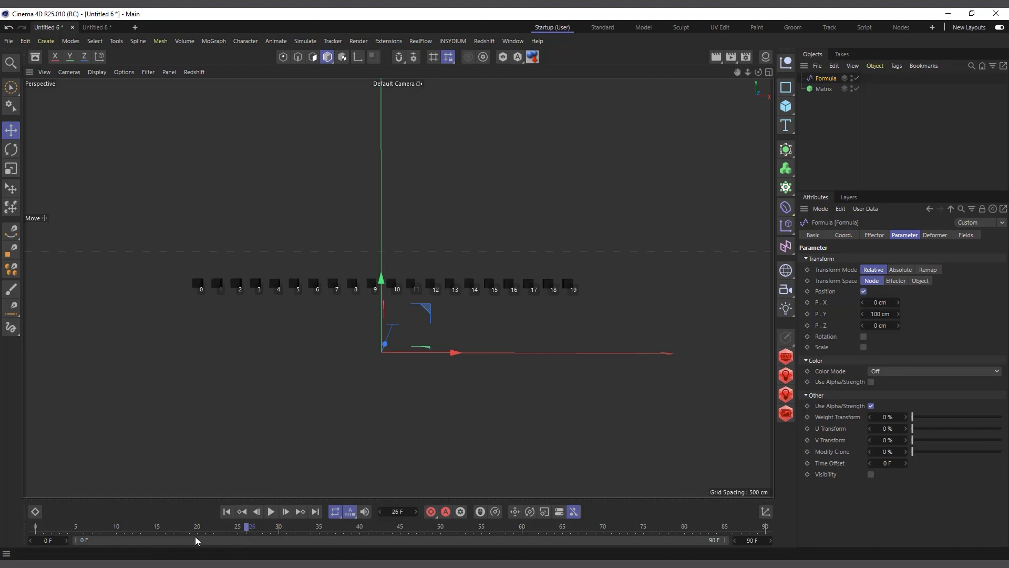
Play the animation to watch the clones rise over time, and return to the first frame
click(271, 511)
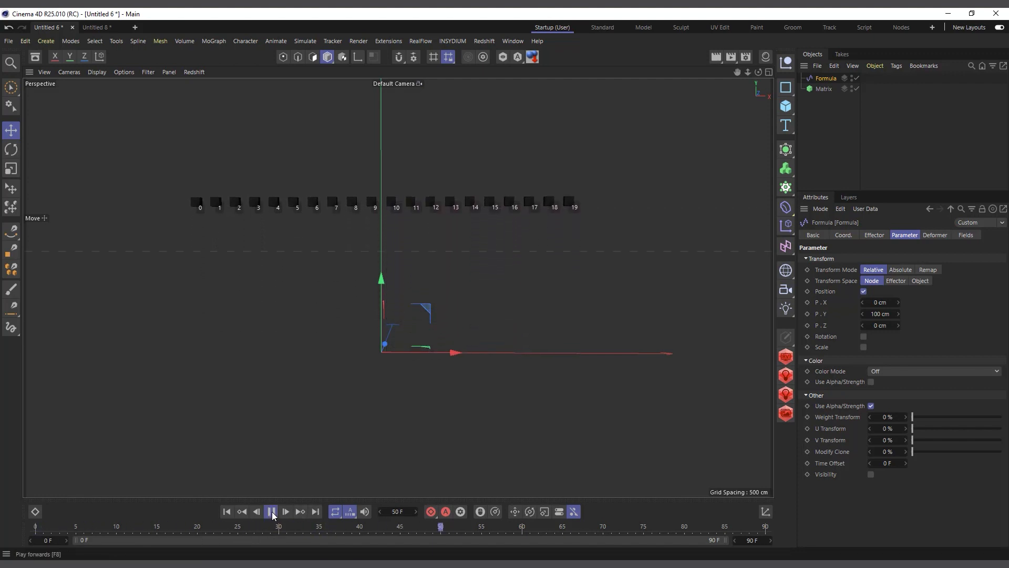
click(271, 512)
click(271, 512)
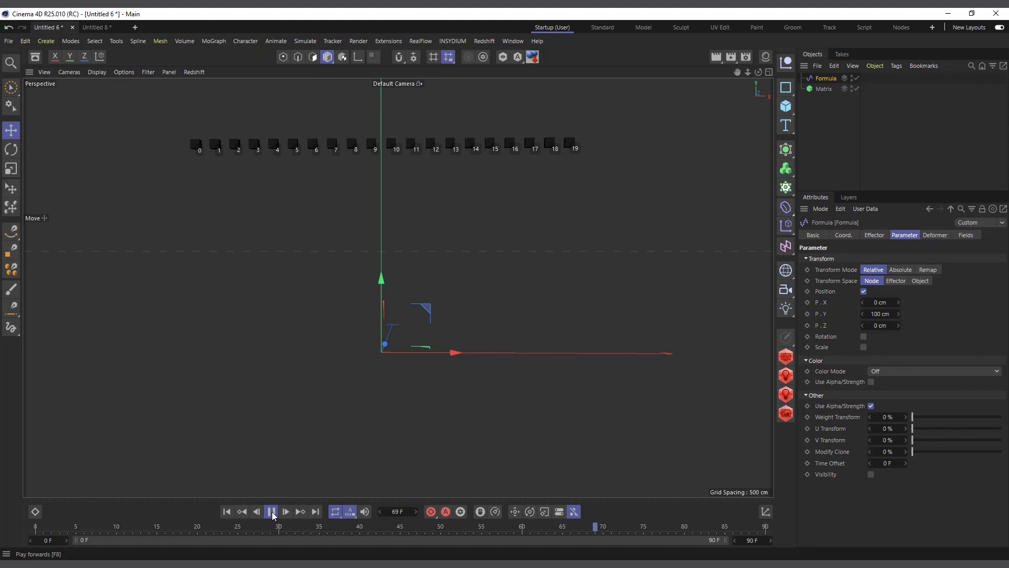
click(272, 512)
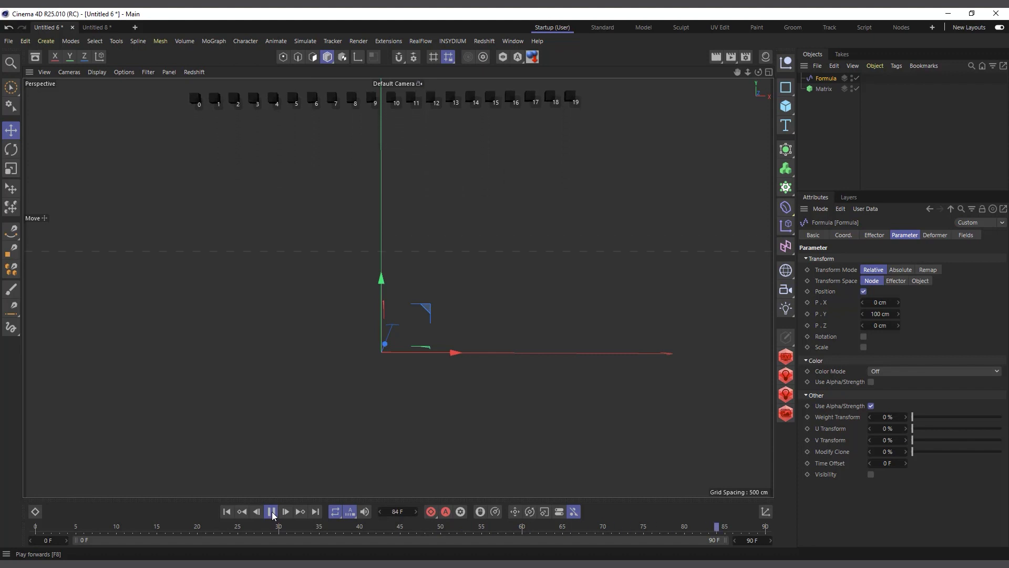
click(226, 512)
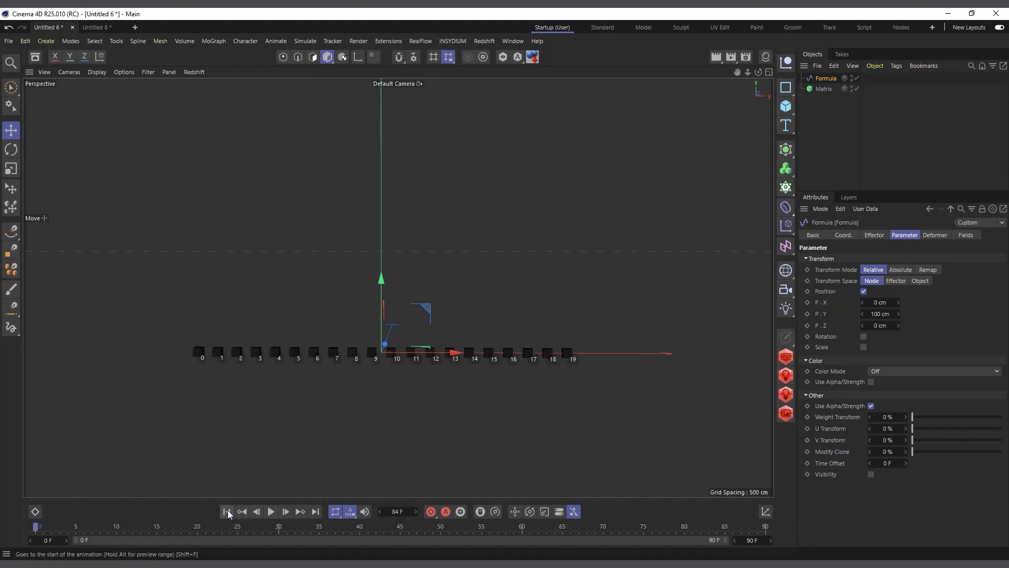
Try a project time value of 2 on the Formula effector, play the animation, and reset the value to 1
click(875, 235)
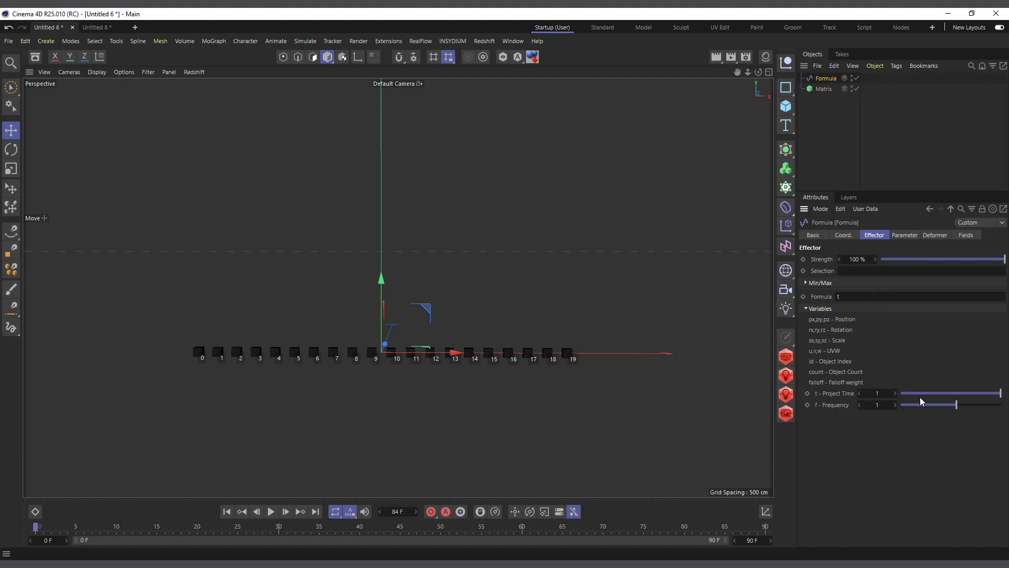
click(878, 393)
text(2)
key(Return)
click(270, 512)
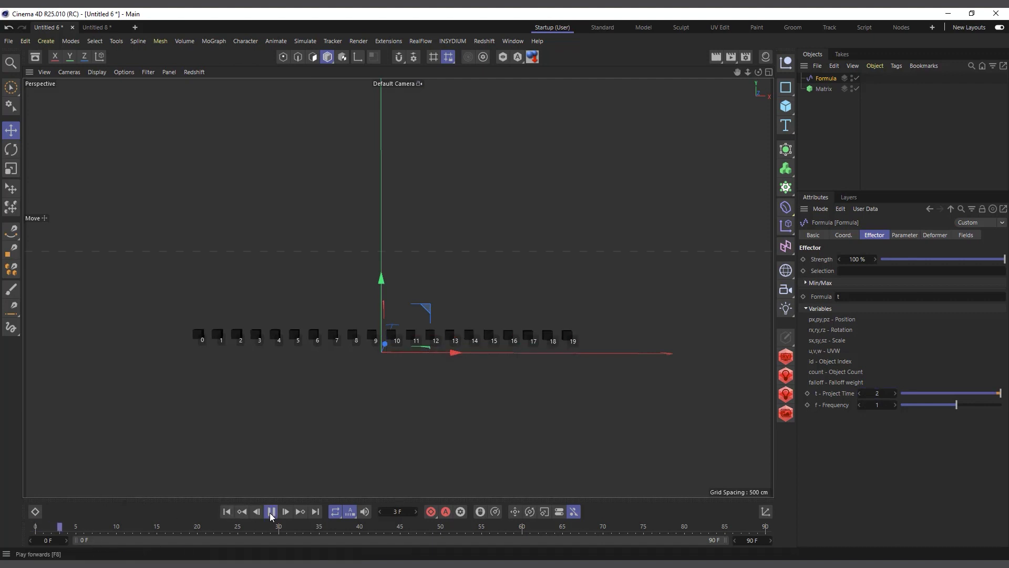
click(271, 512)
click(226, 511)
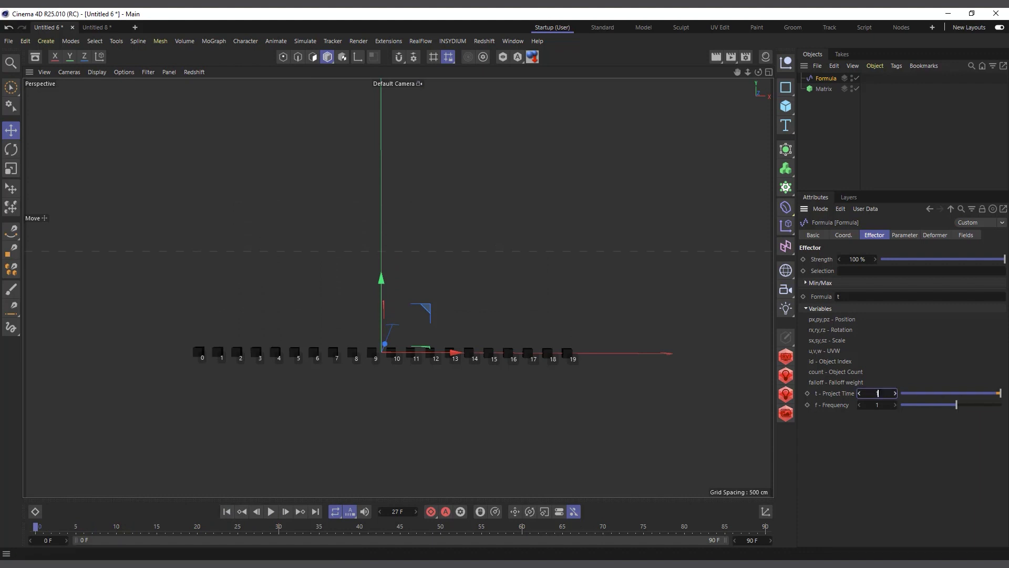
click(907, 238)
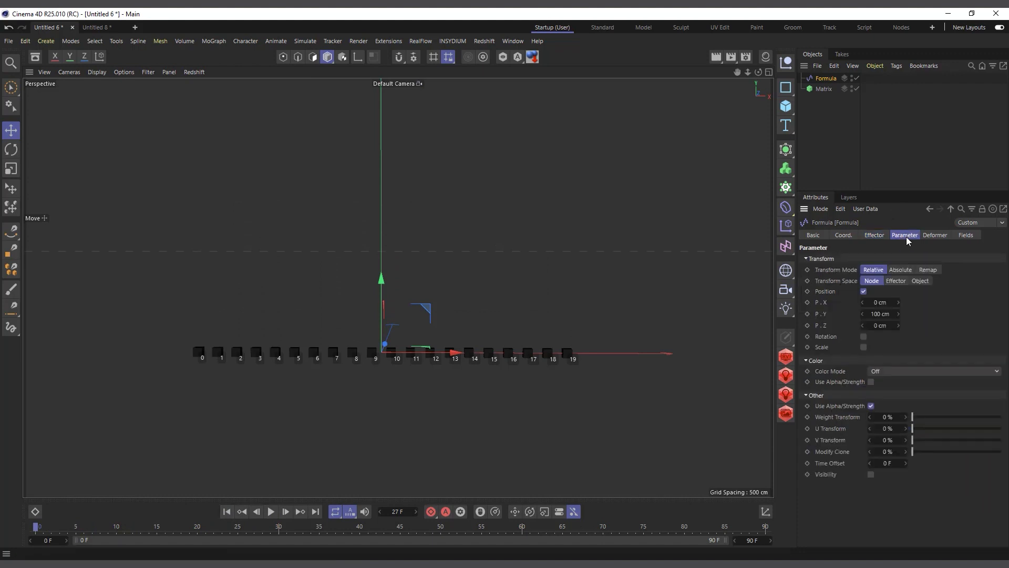
click(873, 236)
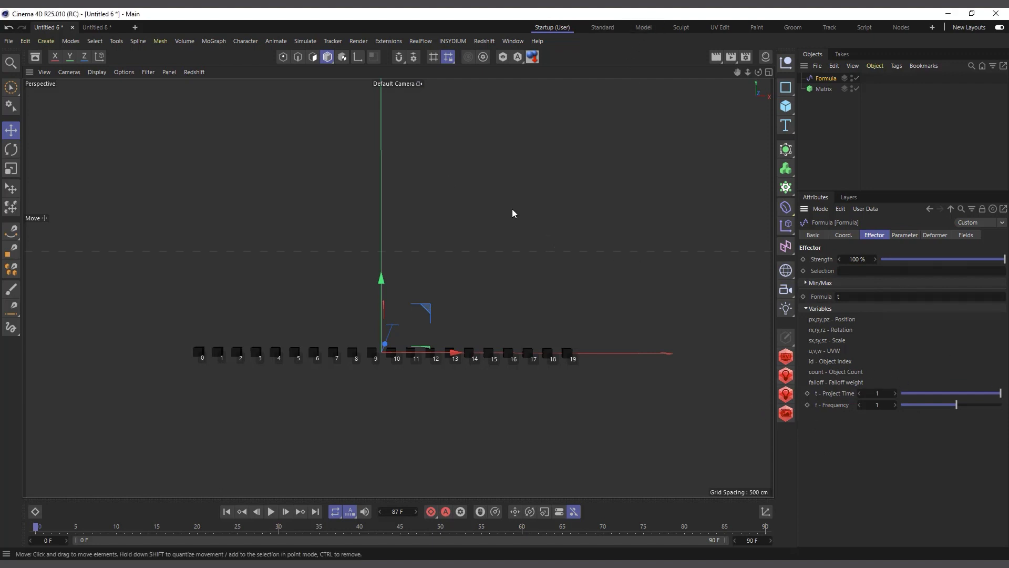
Switch to the Help window, examine the Formula page's operators and functions, and return to the scene
mouse_move(301, 13)
click(340, 63)
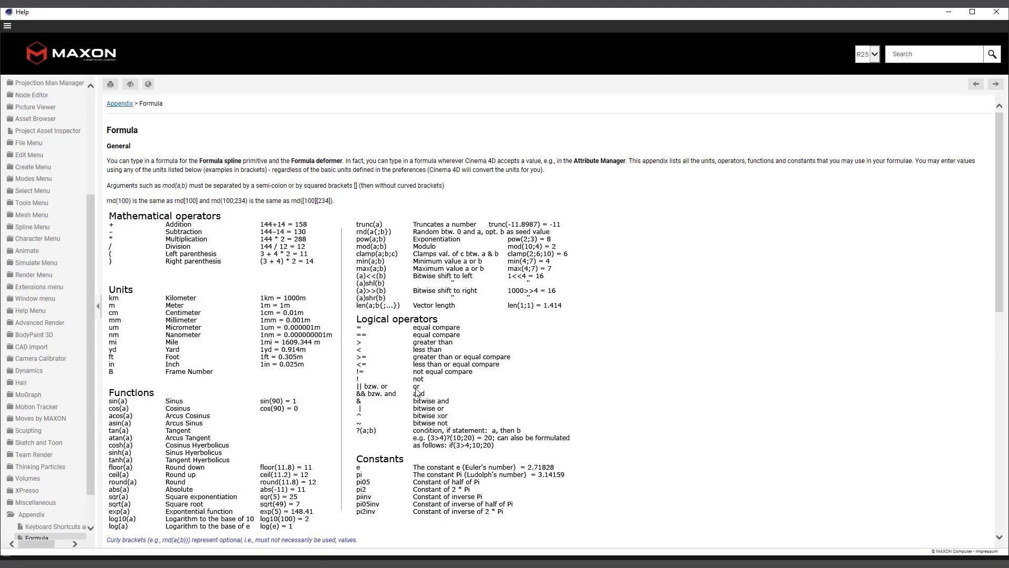
scroll(355, 272, down, 8)
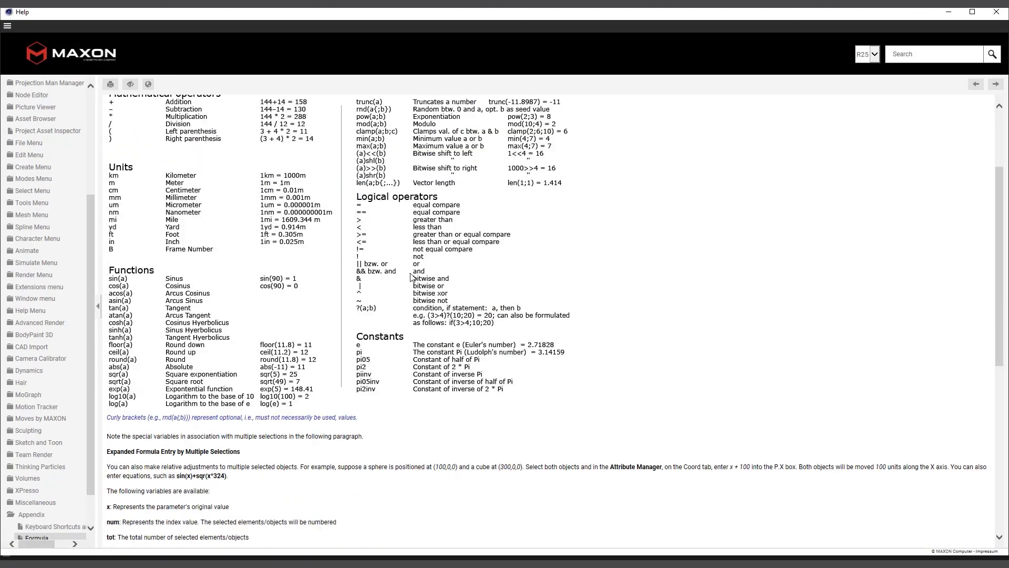
scroll(405, 283, up, 8)
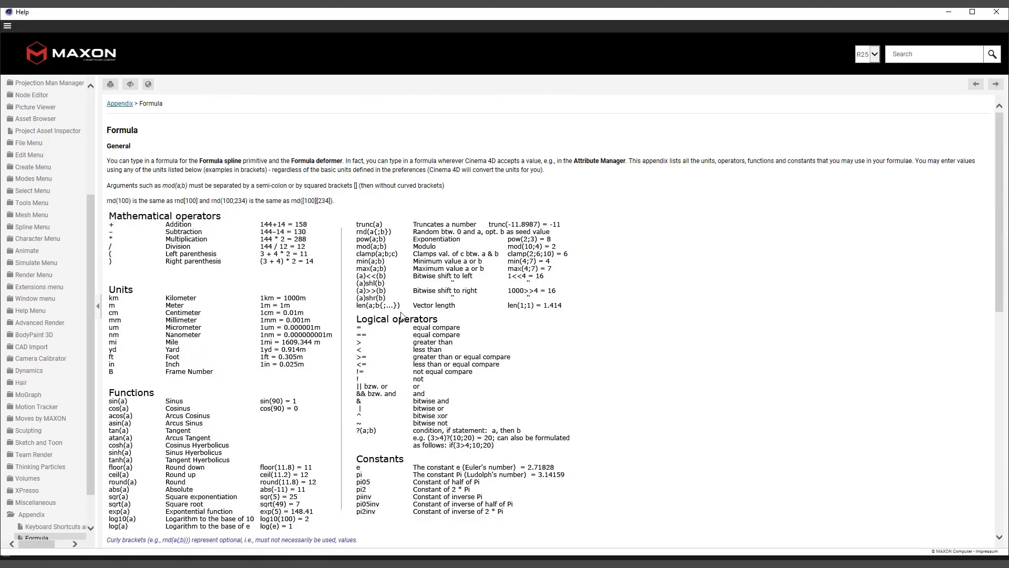
click(948, 11)
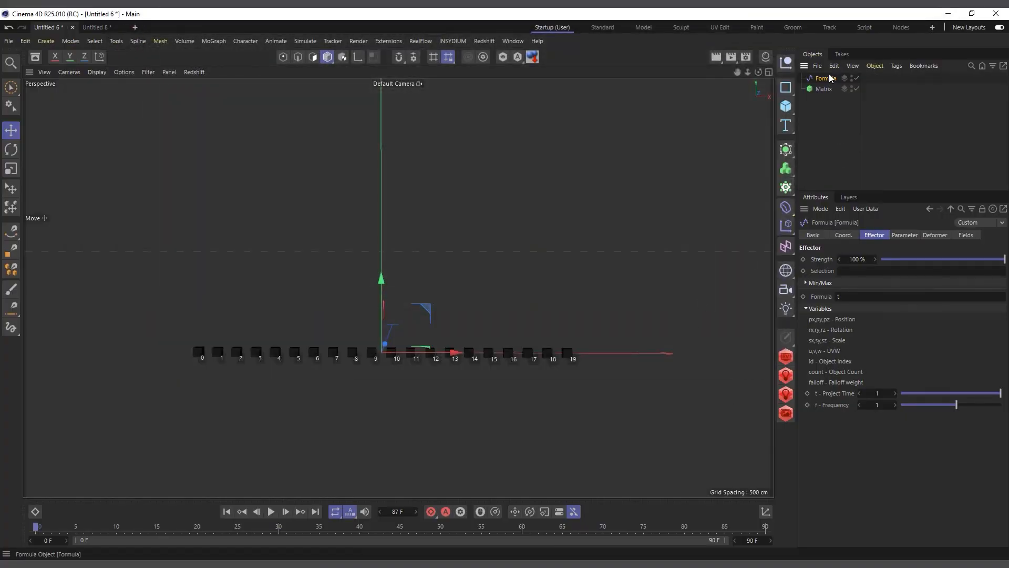
Set the Formula effector's formula to rnd(t), play the animation to about frame 75, and return to the first frame
click(839, 297)
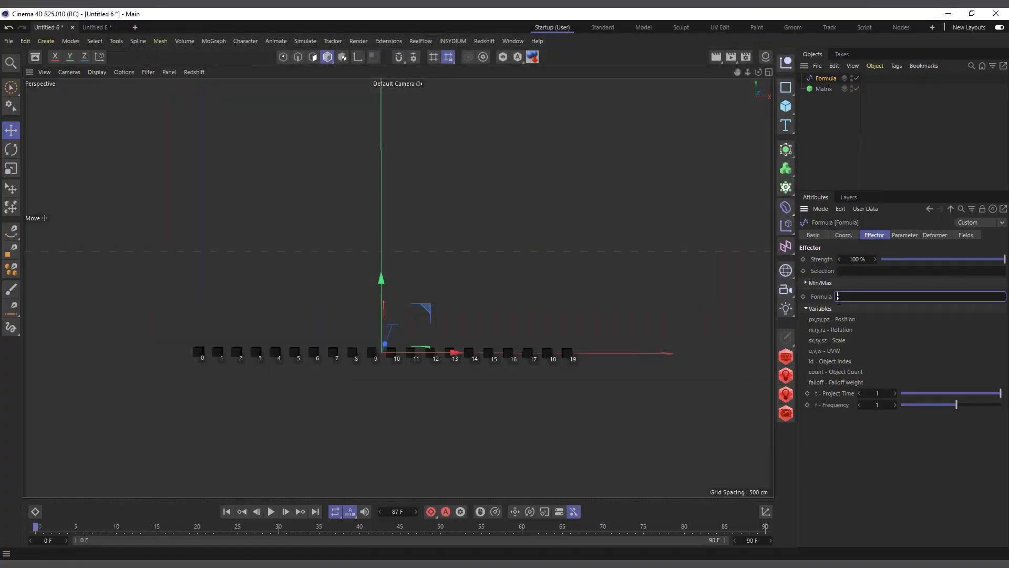
text(mo)
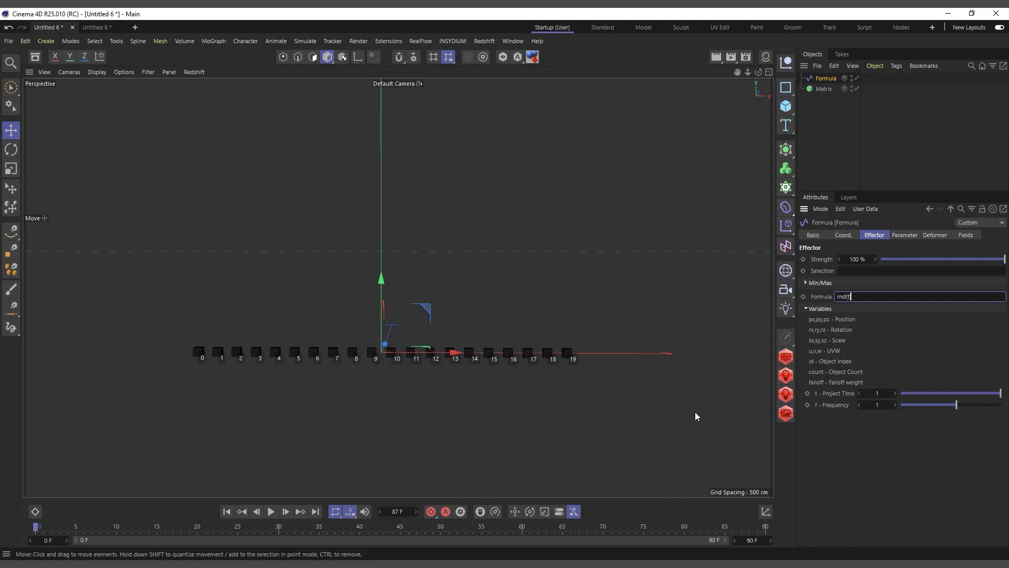
click(887, 374)
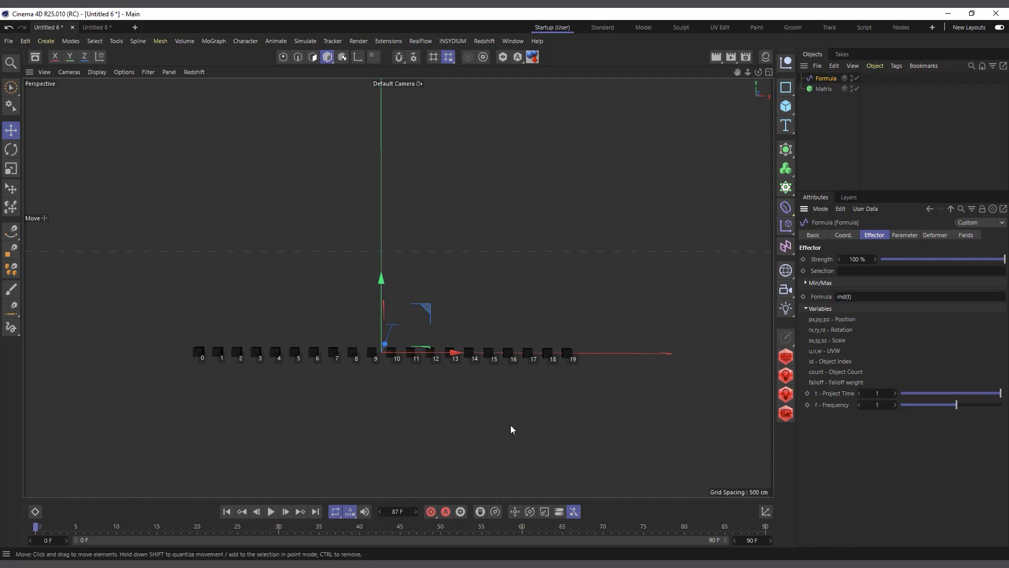
click(271, 511)
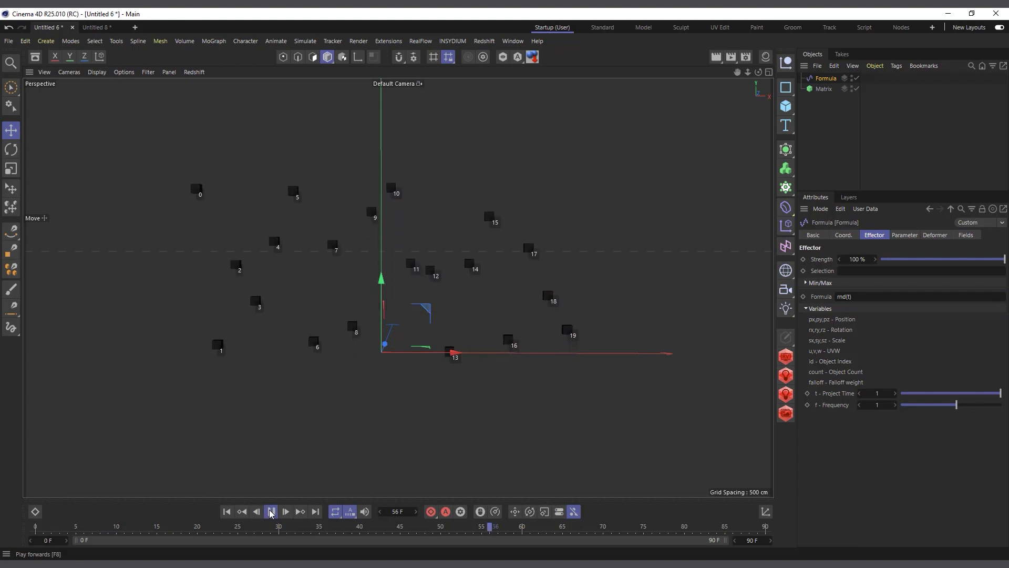
click(271, 511)
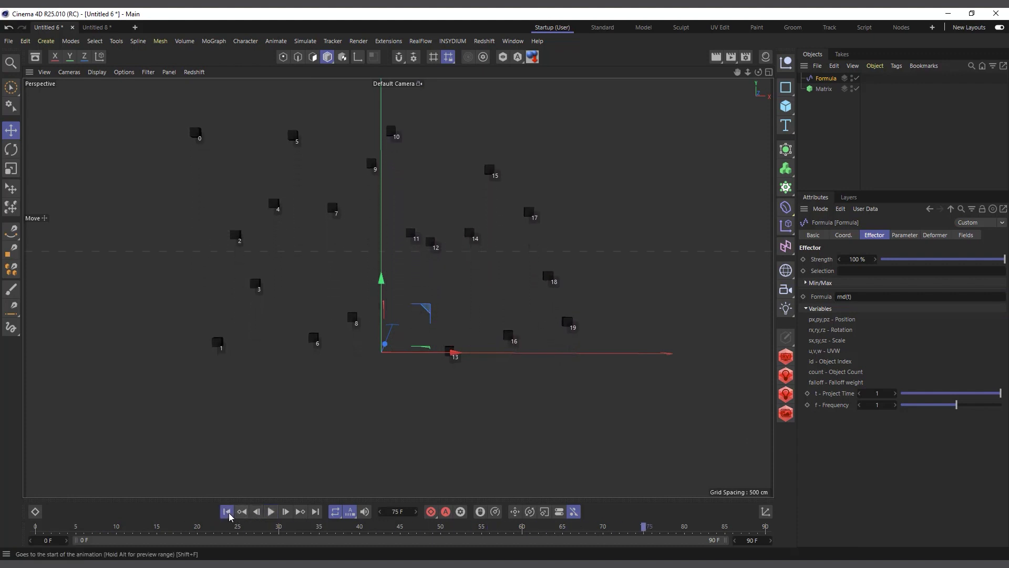
click(227, 511)
Change the Formula effector's formula to sin(t) and play the animation with a closer view of the clones
click(844, 298)
drag(845, 298, 826, 297)
text(sin)
key(Return)
click(271, 511)
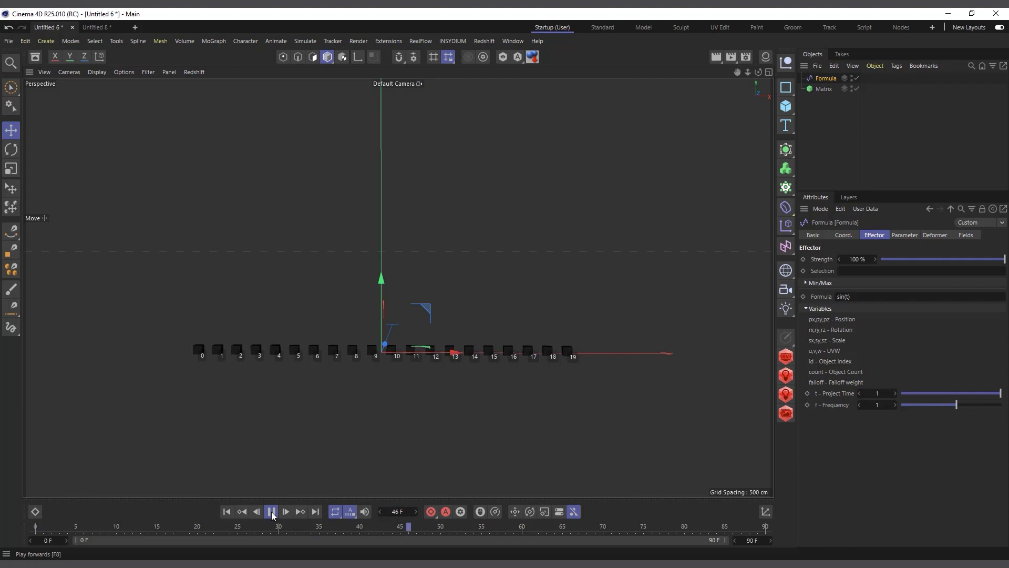
click(274, 510)
scroll(417, 390, up, 3)
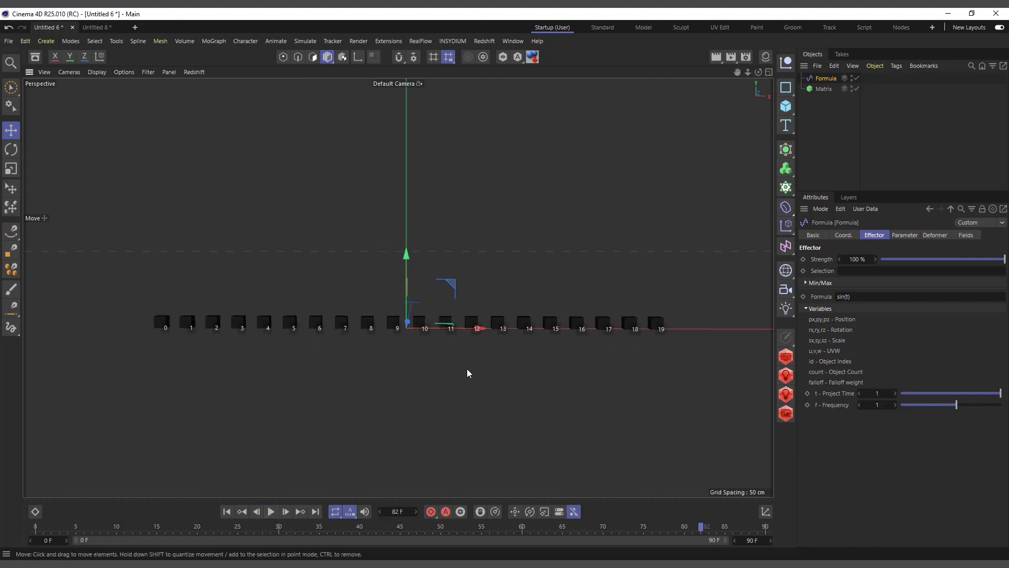
scroll(560, 336, up, 2)
click(270, 511)
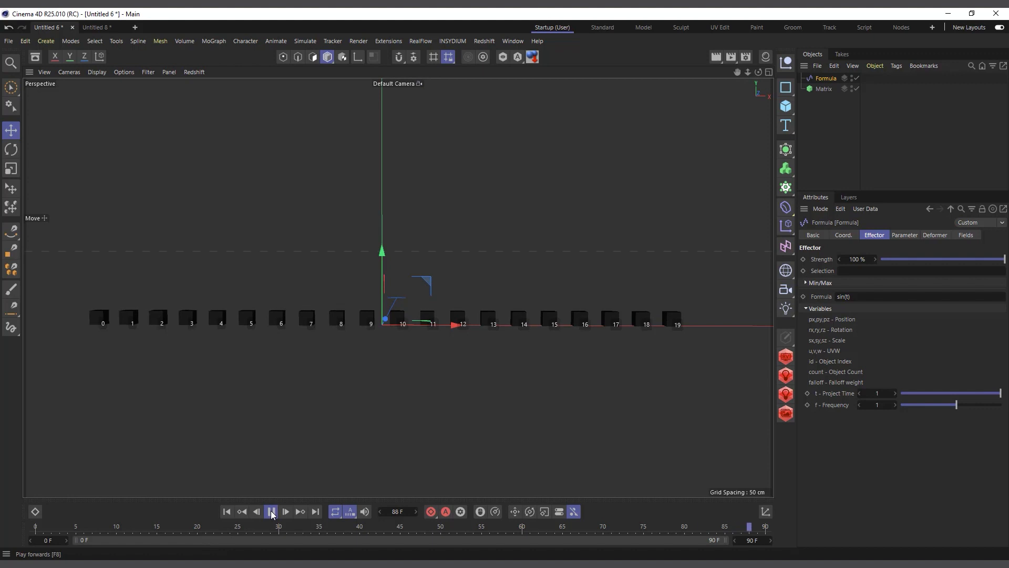
click(271, 512)
Multiply the time inside the sine so the formula reads sin(t*100), and play the animation
click(848, 297)
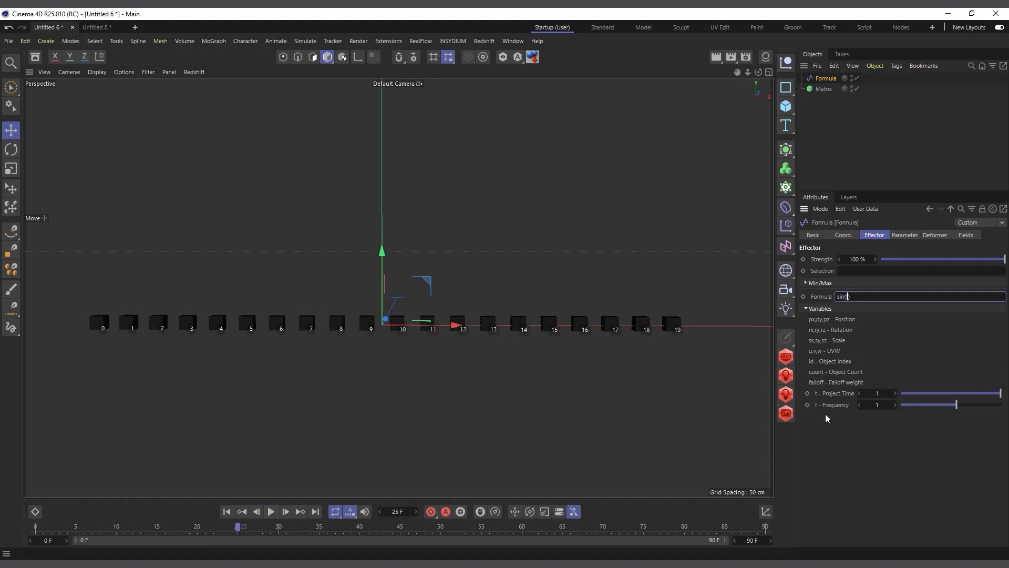
text(*1)
text(00)
key(Return)
click(270, 511)
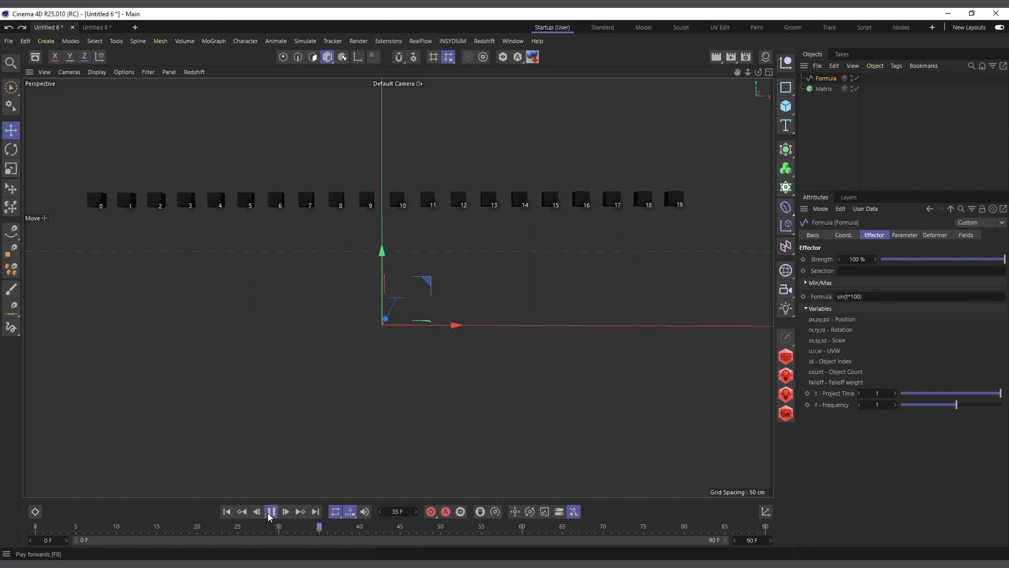
click(270, 511)
Extend the project's end frame to 188 F and play the animation to about frame 127
drag(755, 541, 788, 541)
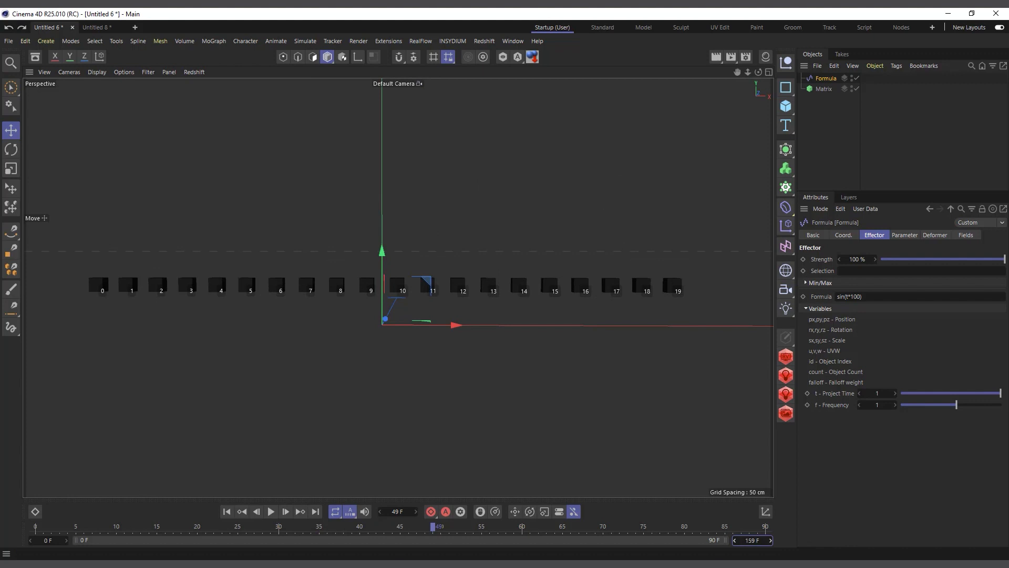
click(271, 512)
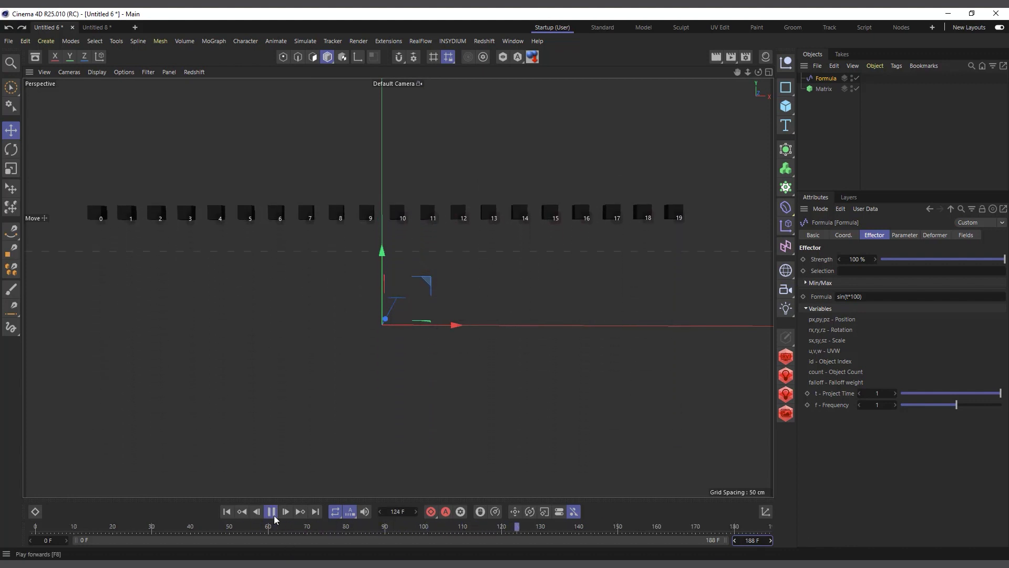
click(273, 517)
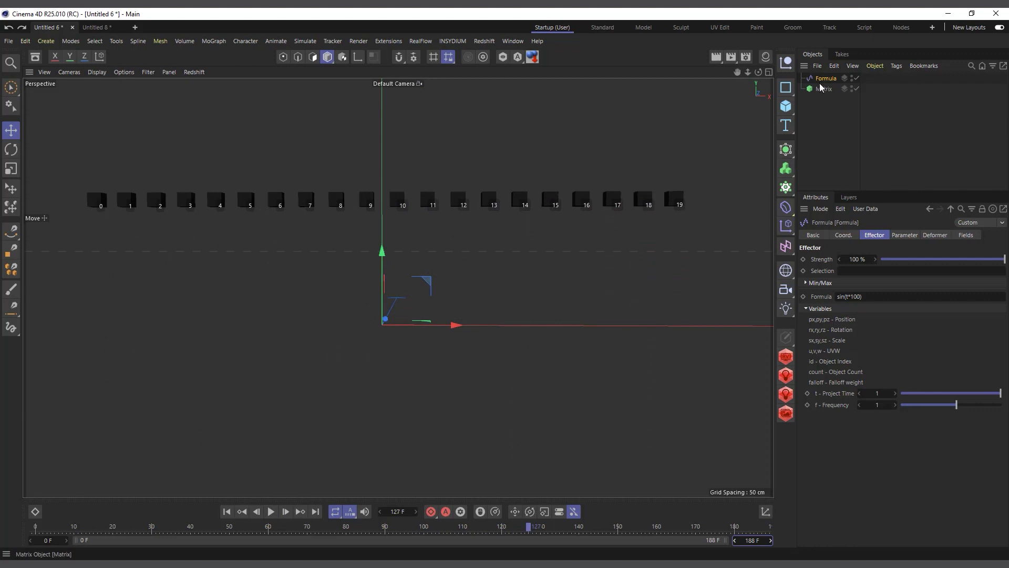
Change the Formula effector's formula to sin(rnd(t*100)) and play the animation from the first frame
click(845, 296)
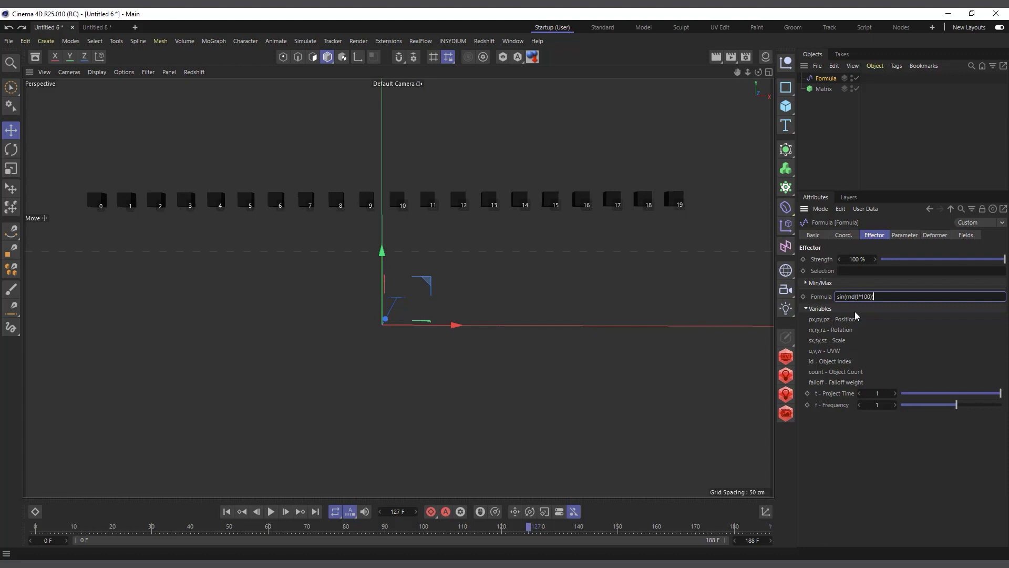
key(Return)
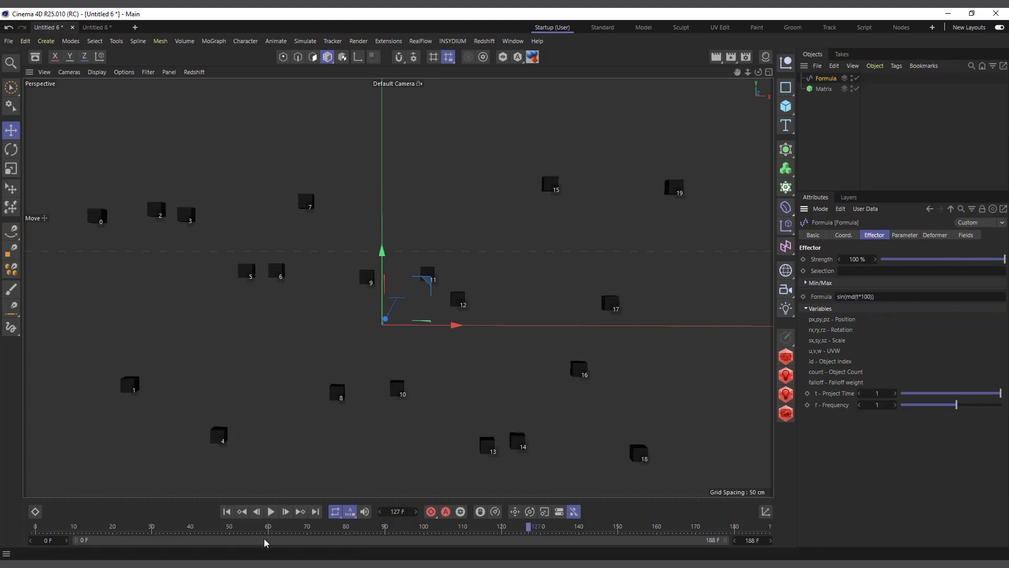
click(227, 511)
click(271, 511)
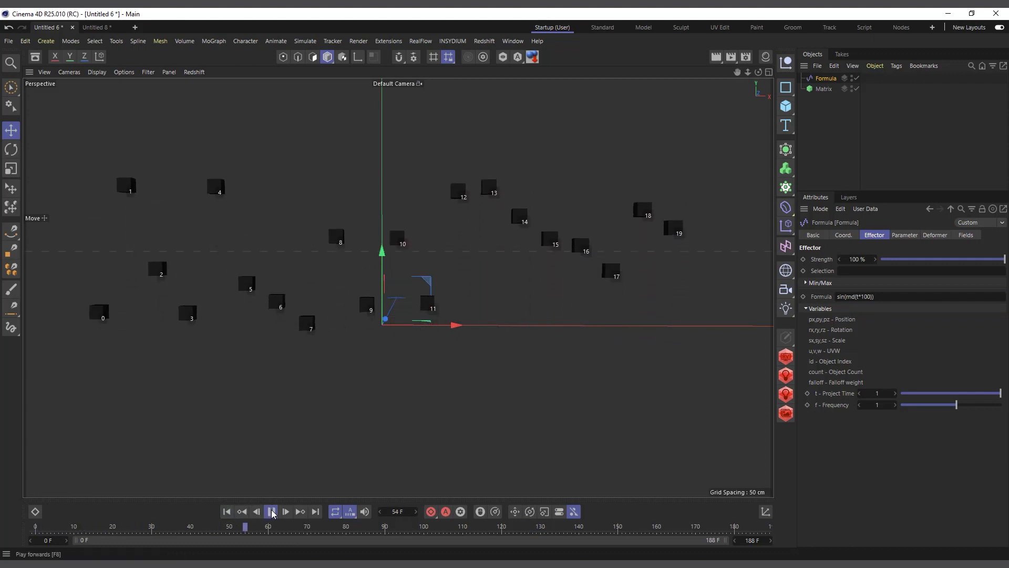
click(271, 511)
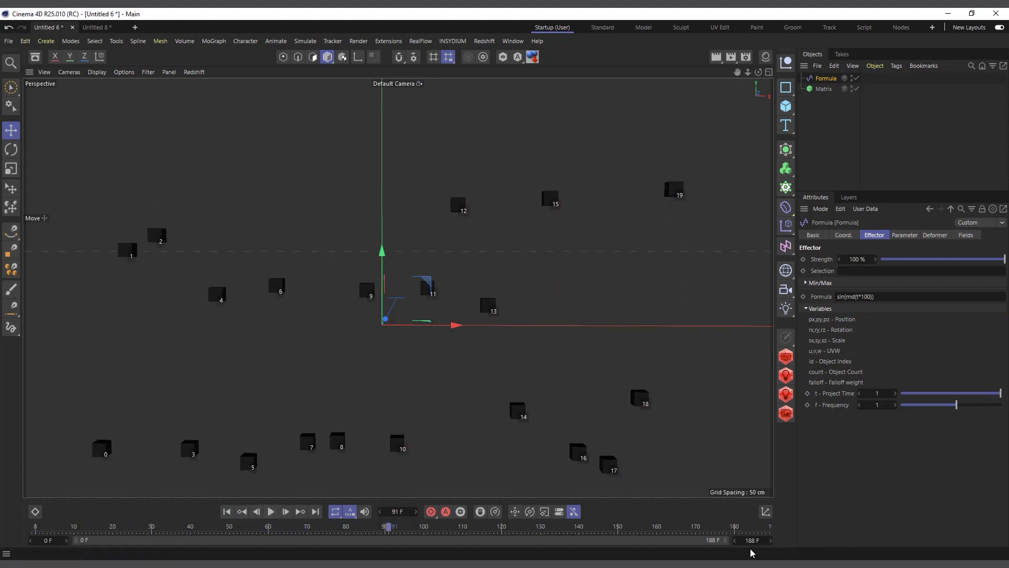
Extend the project's end frame to 253 F and play the animation to frame 200
drag(741, 541, 775, 541)
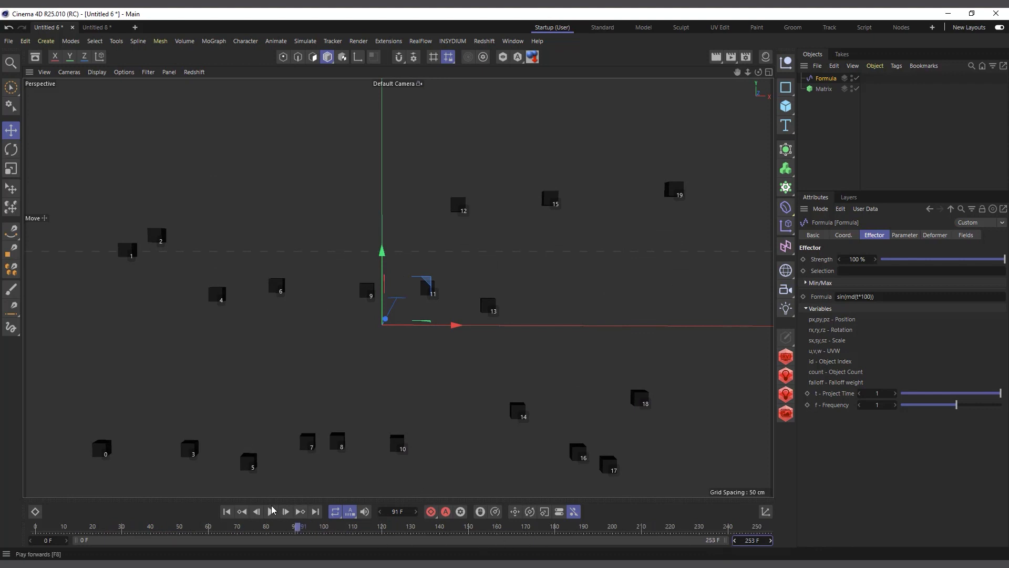
click(270, 510)
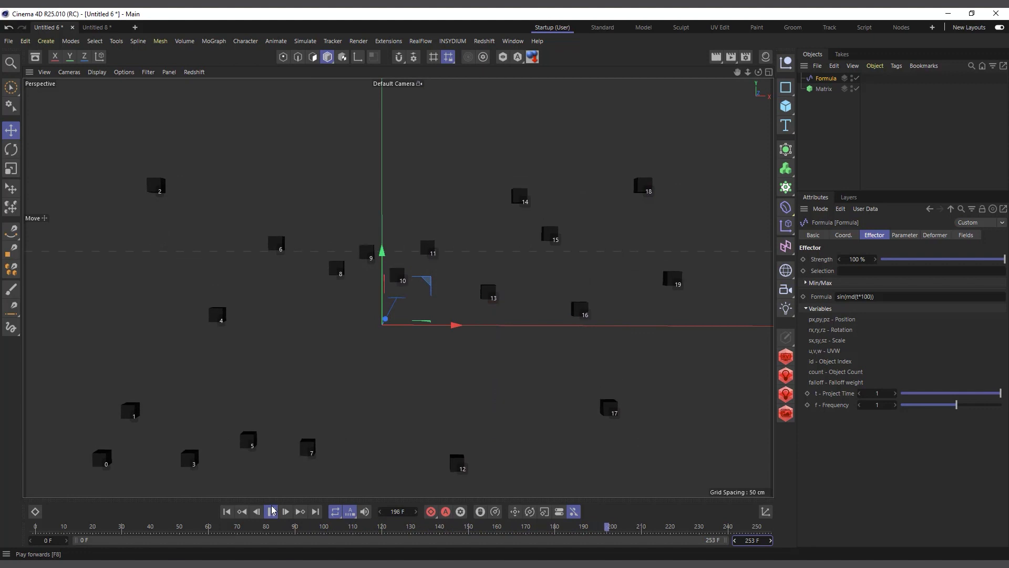
click(272, 509)
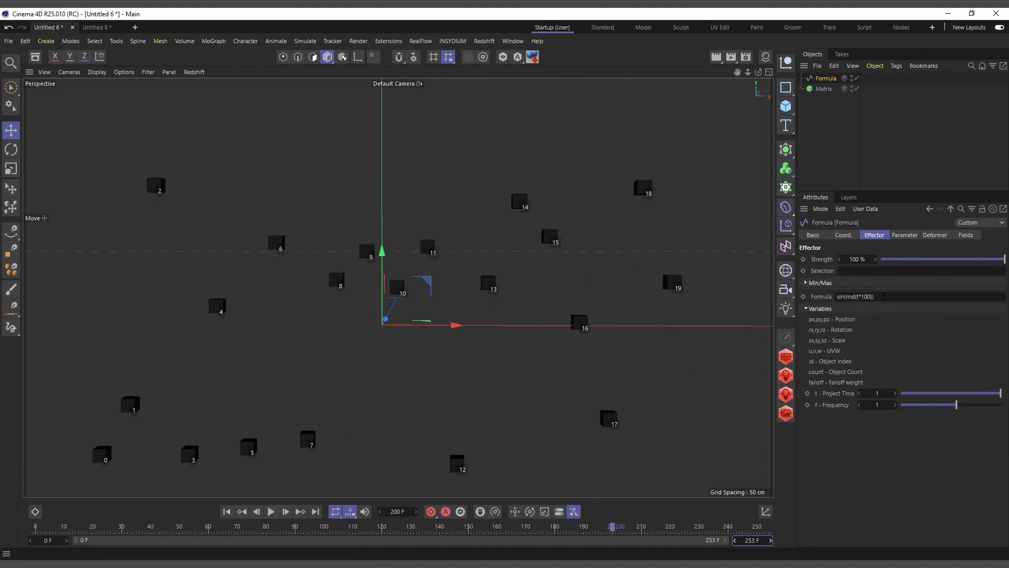
Replace the whole expression in the Formula effector with t
drag(879, 297, 730, 297)
text(t)
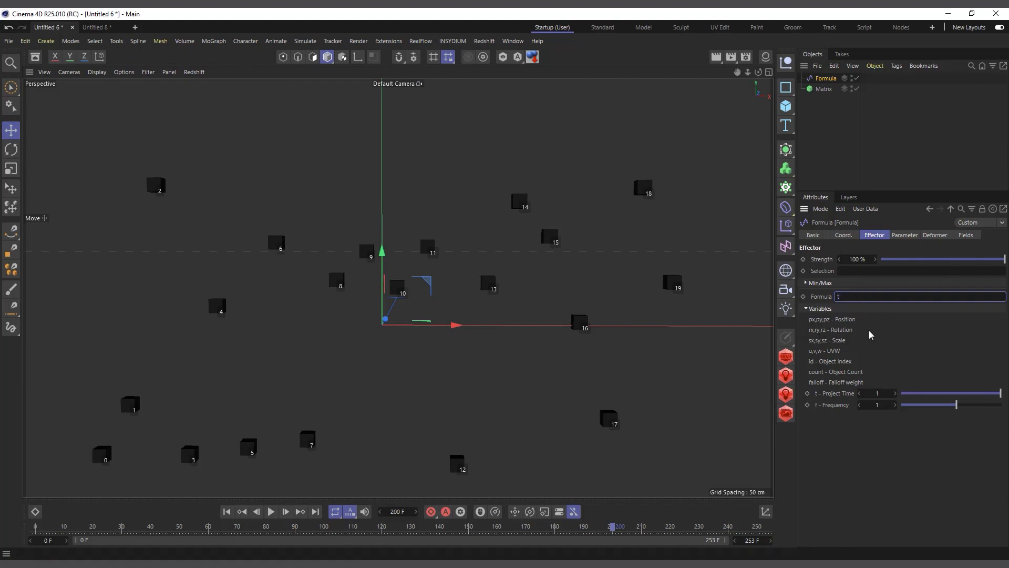
key(Return)
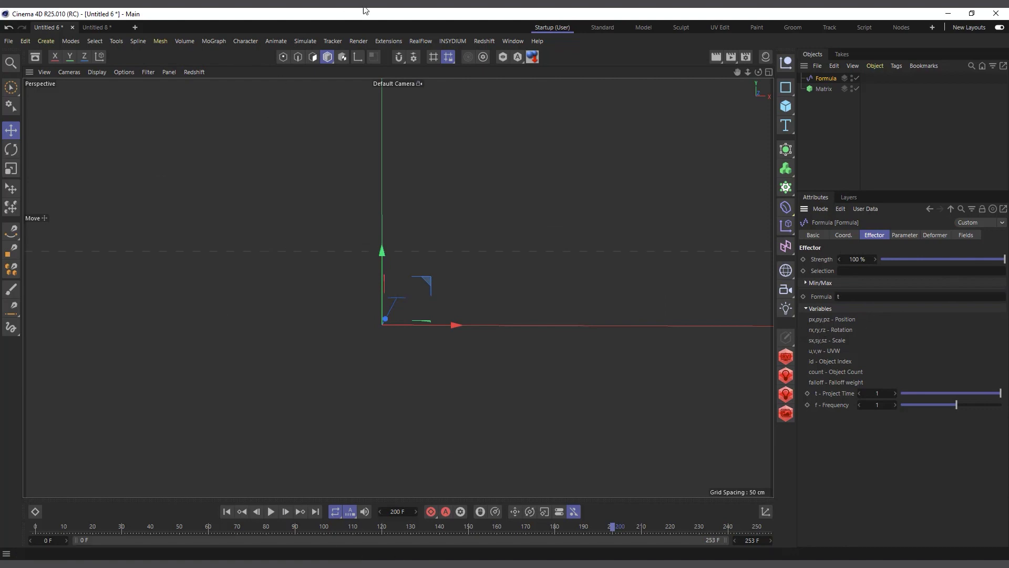
Consult the help's Formula page for the available functions, and return to the Cinema 4D scene
mouse_move(303, 9)
click(362, 50)
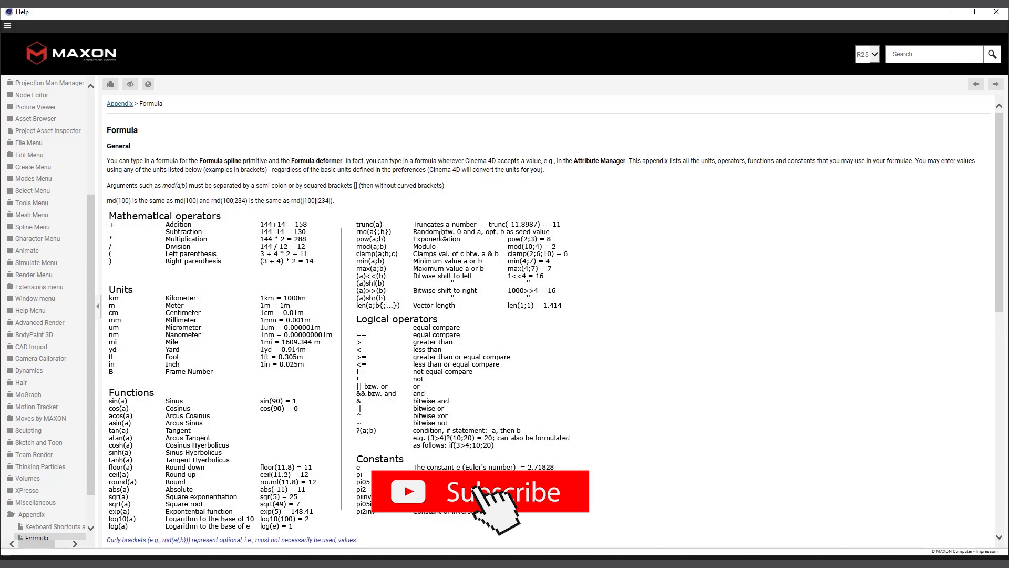
click(949, 11)
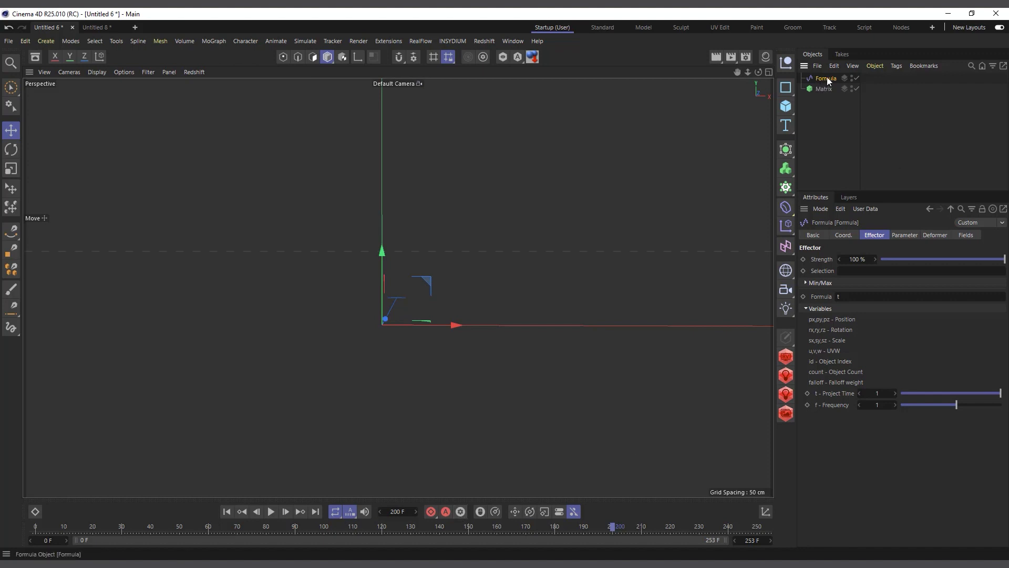
Change the Formula effector's formula to trunc(t), checking the function's syntax in the help's Formula page
click(862, 296)
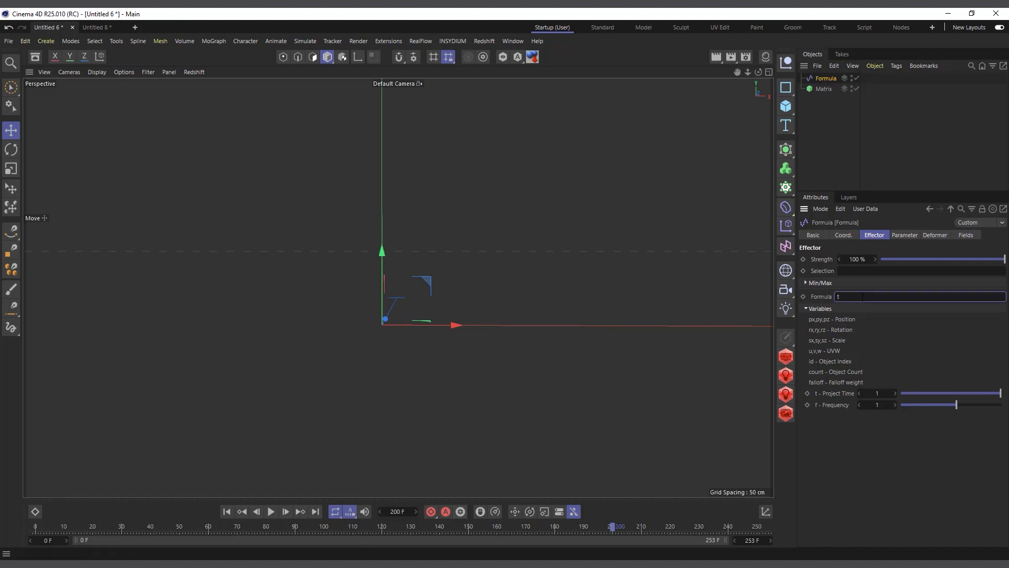
text(trunct)
key(alt+Tab)
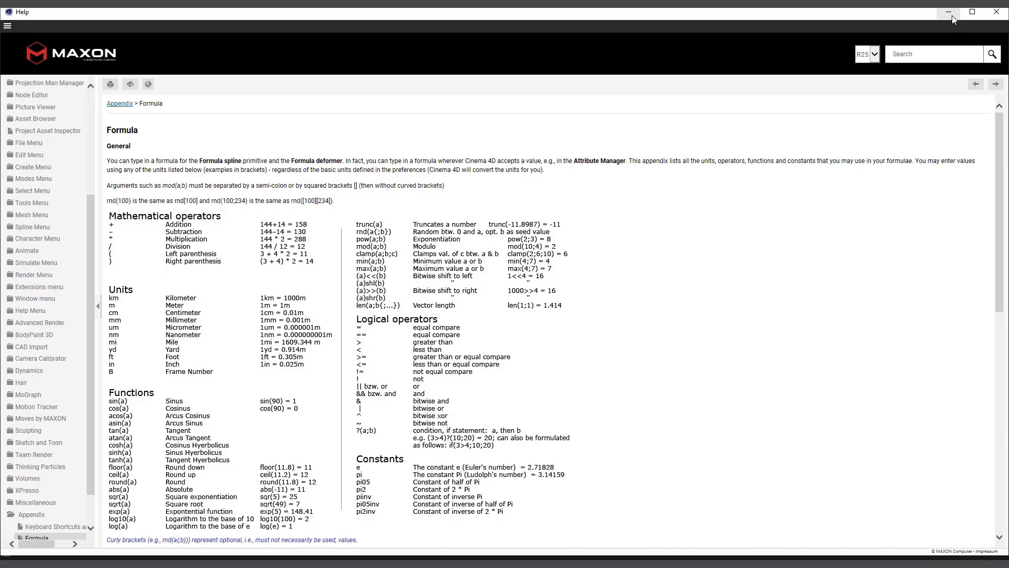
click(949, 13)
text((t))
key(Return)
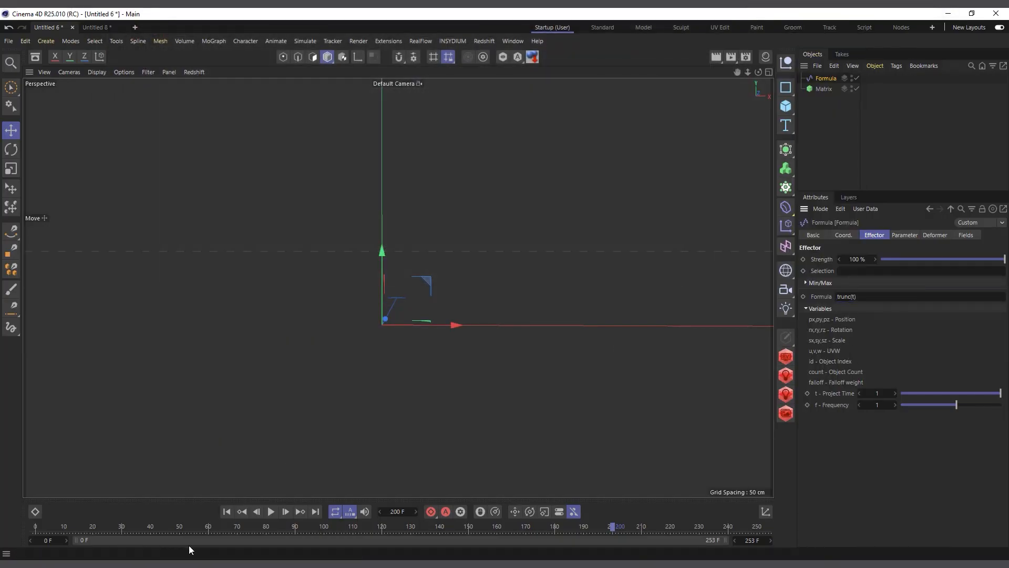
Play the trunc(t) animation from the first frame a couple of times, stopping the last playback at frame 77
click(270, 511)
click(270, 512)
click(227, 511)
click(271, 511)
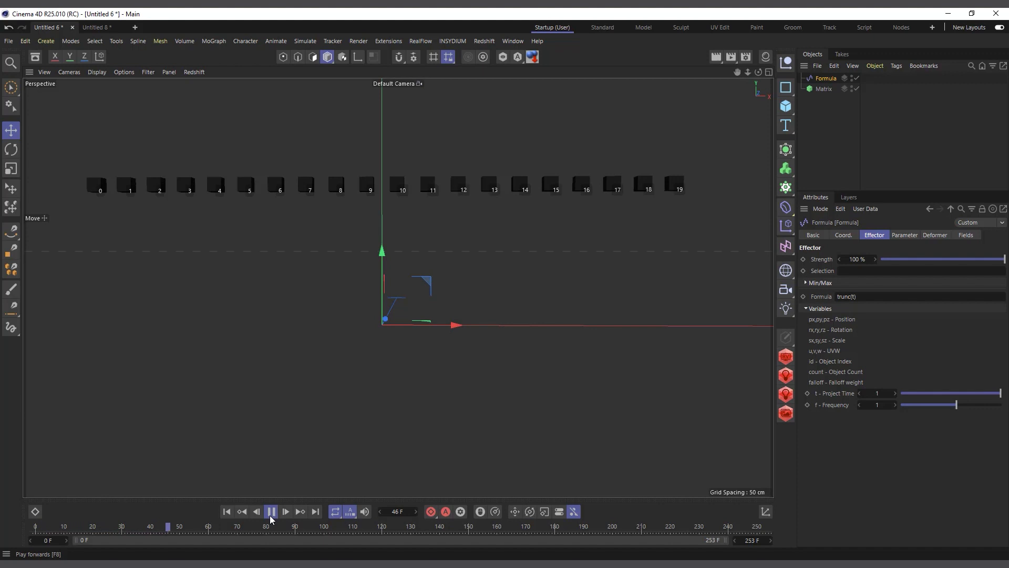
click(271, 512)
click(227, 511)
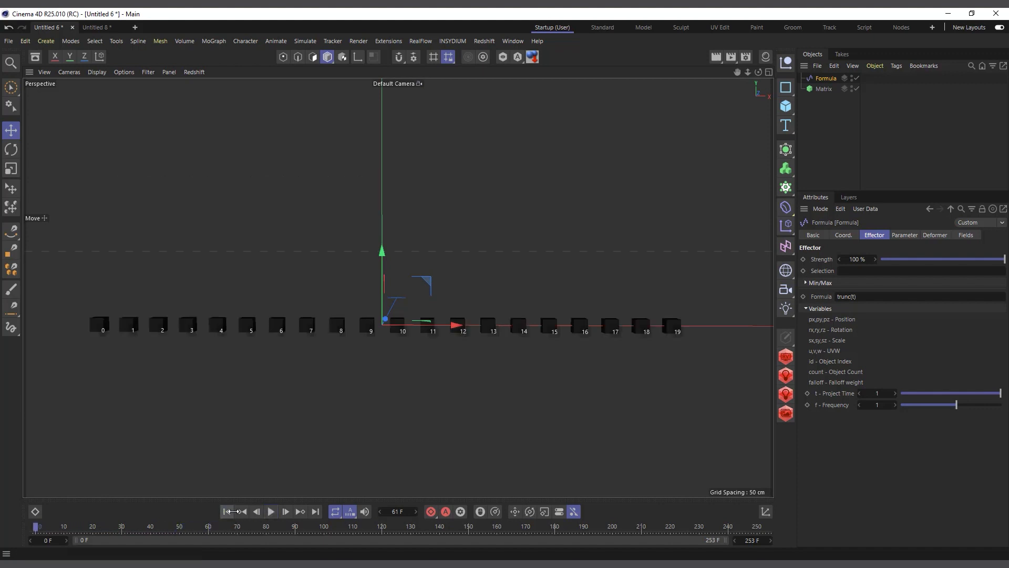
click(270, 512)
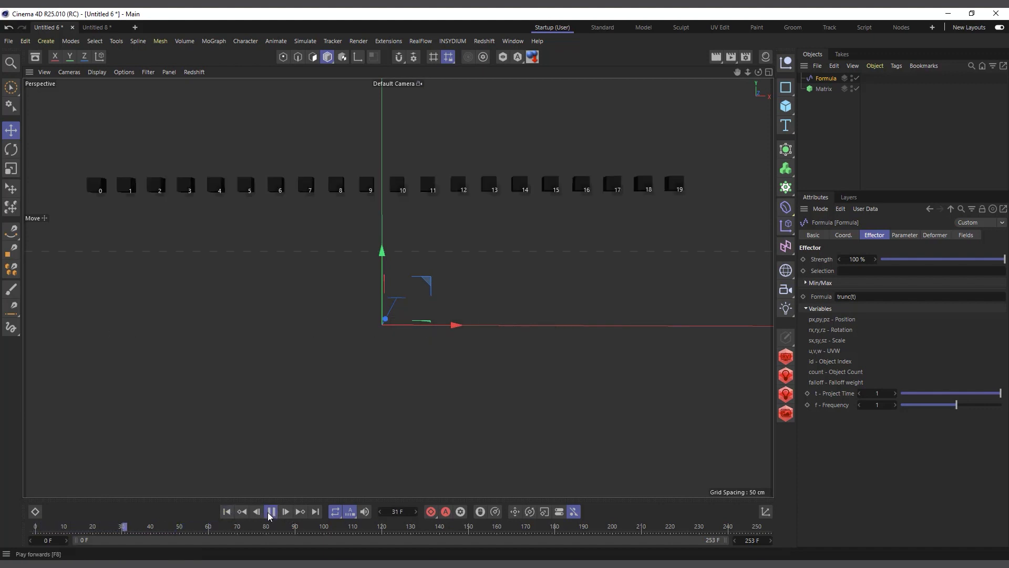
click(270, 512)
scroll(441, 365, down, 5)
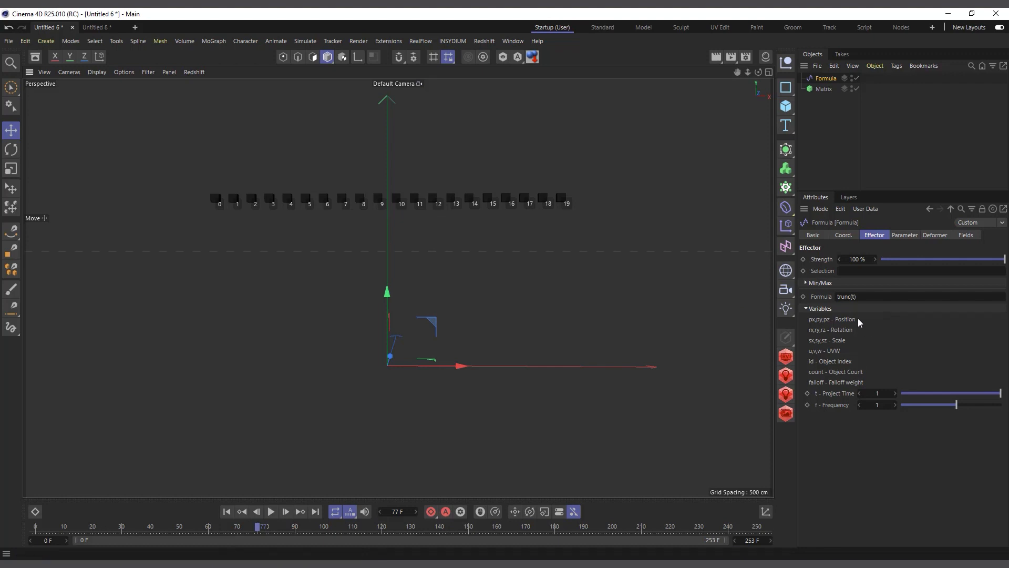
Replace trunc with round in the Formula effector so that the formula reads round(t)
drag(851, 297, 817, 302)
text(roun)
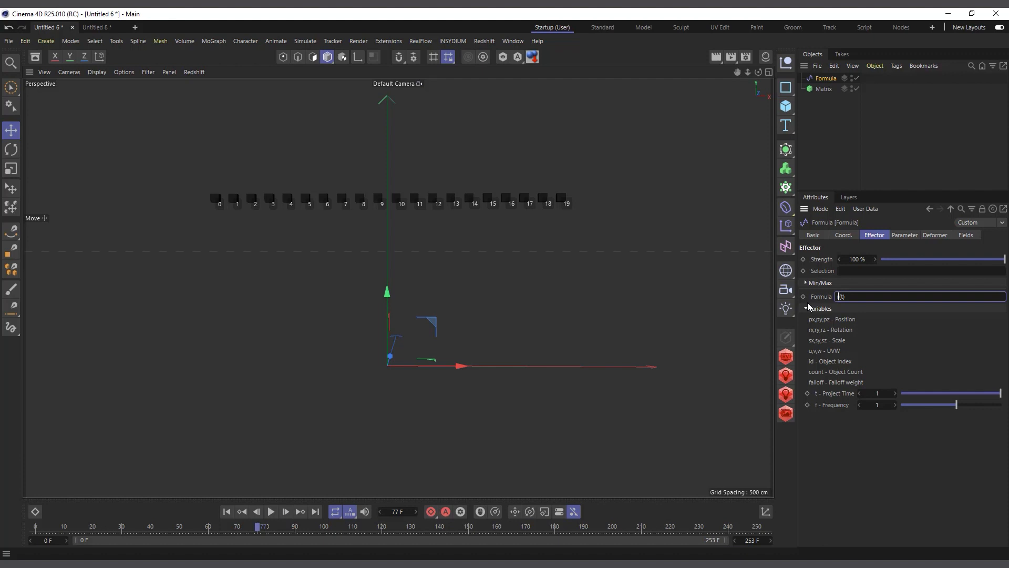
text(d)
key(Return)
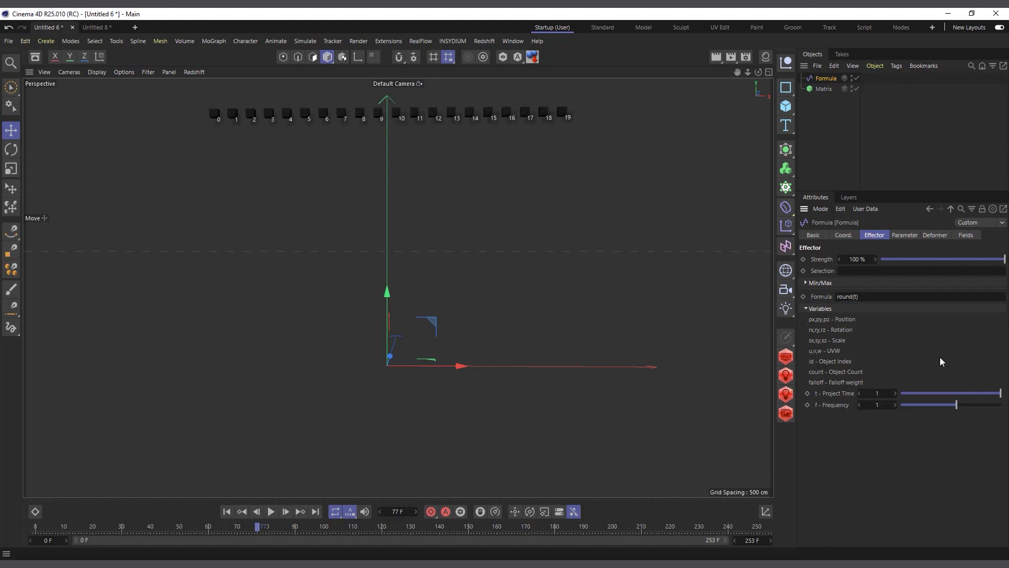
Play the round(t) animation to frame 208, pausing at frame 127 on the way, and return to the first frame
click(227, 511)
click(270, 512)
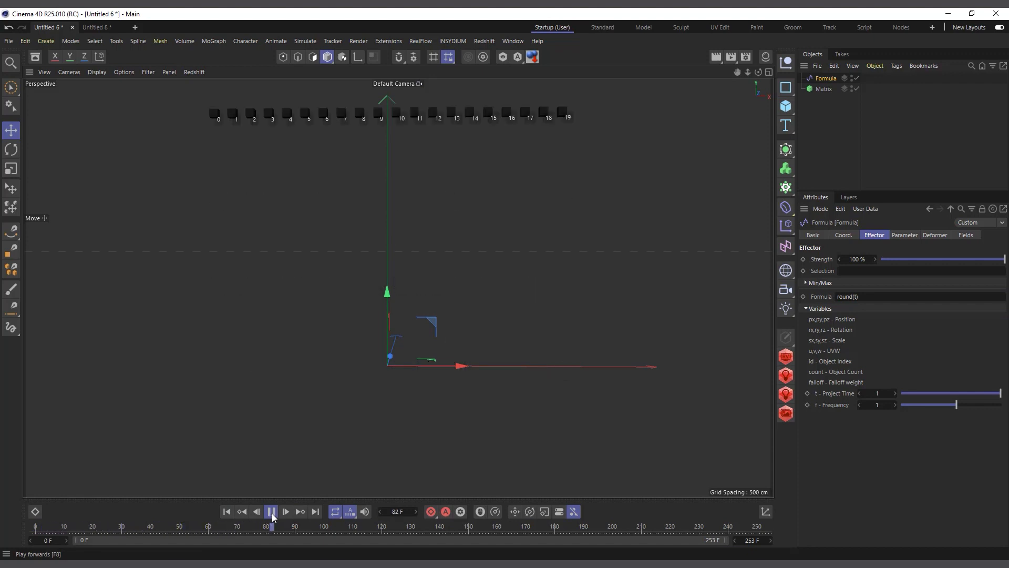
click(271, 511)
scroll(432, 354, down, 5)
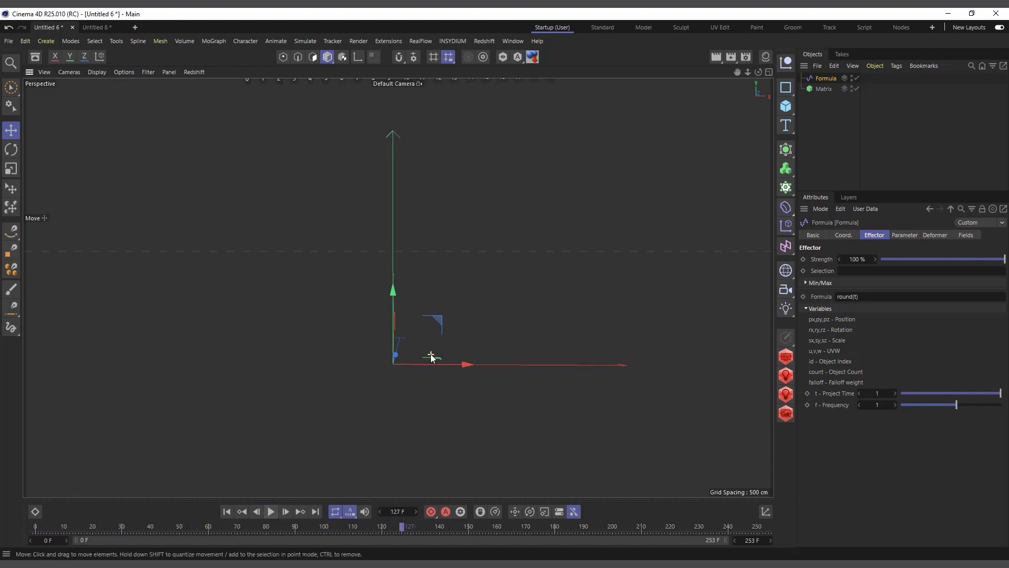
click(271, 515)
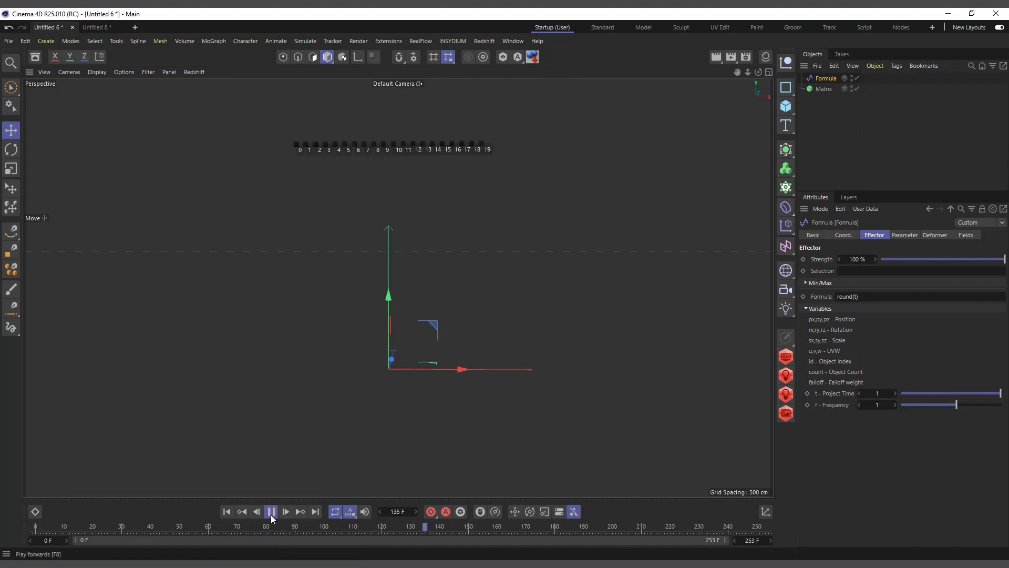
click(271, 511)
scroll(537, 330, down, 2)
scroll(450, 351, up, 2)
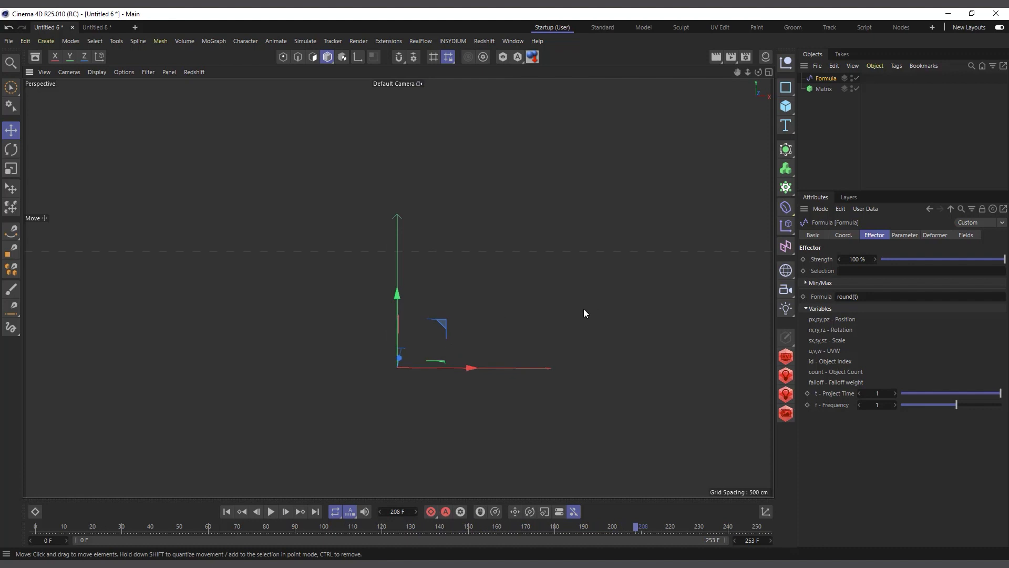
click(226, 511)
scroll(449, 418, up, 5)
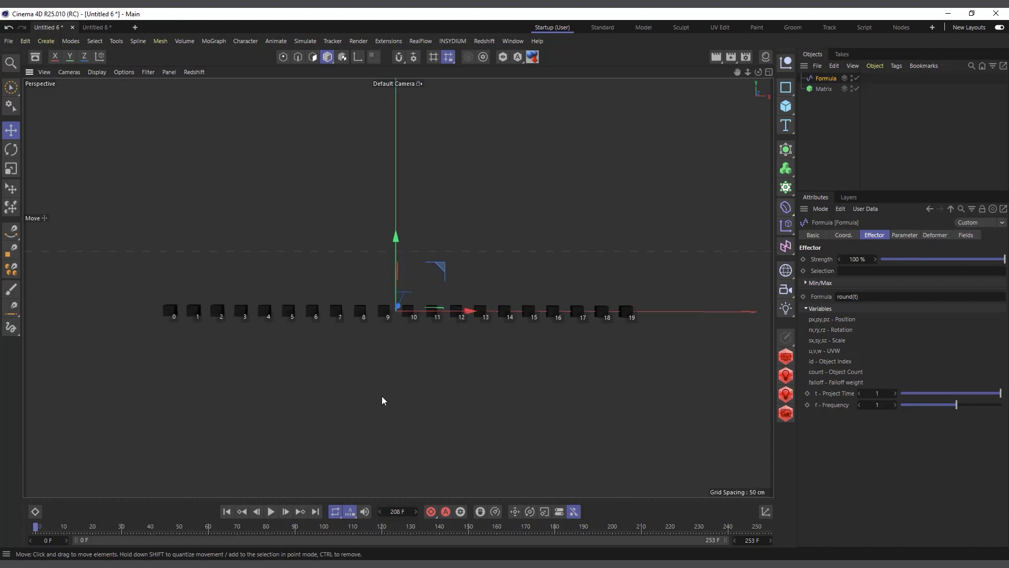